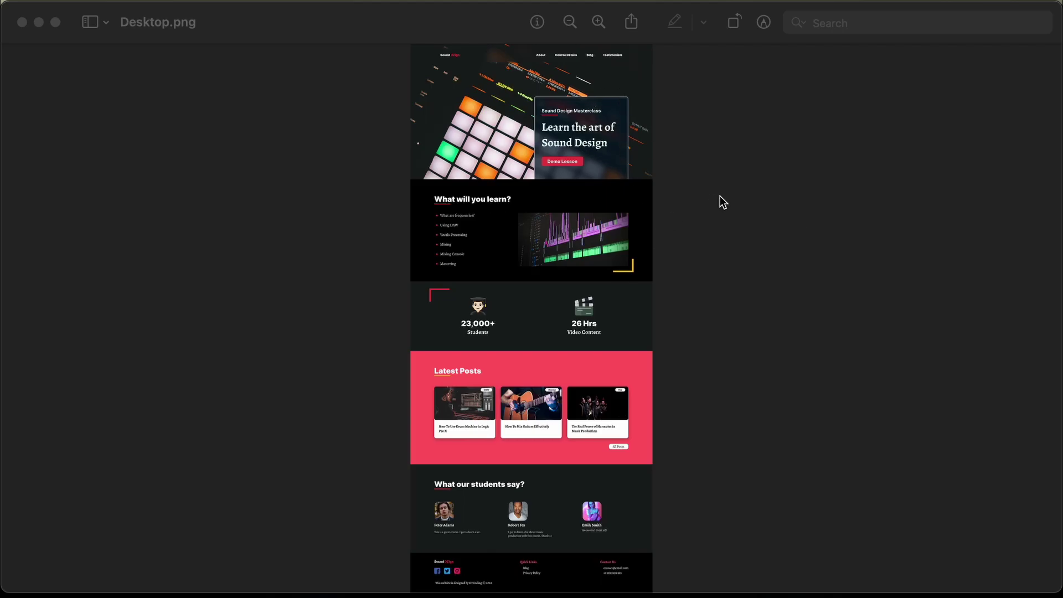
# Switch from the Desktop.png preview to the Responsive Homepage file in Figma and bring the Components frame into view.
pyautogui.click(538, 259)
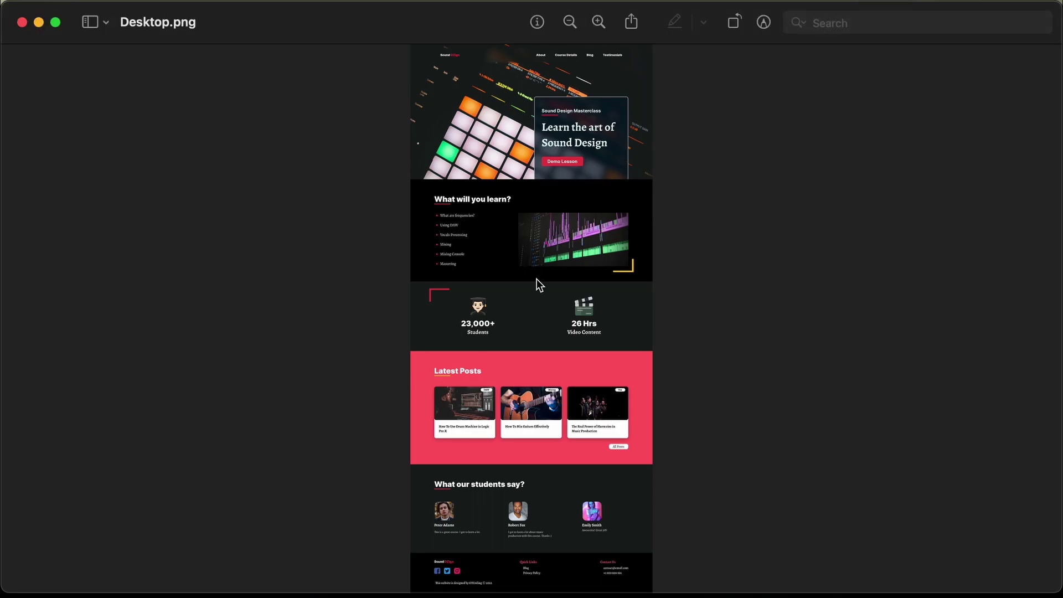
pyautogui.press('super+Tab')
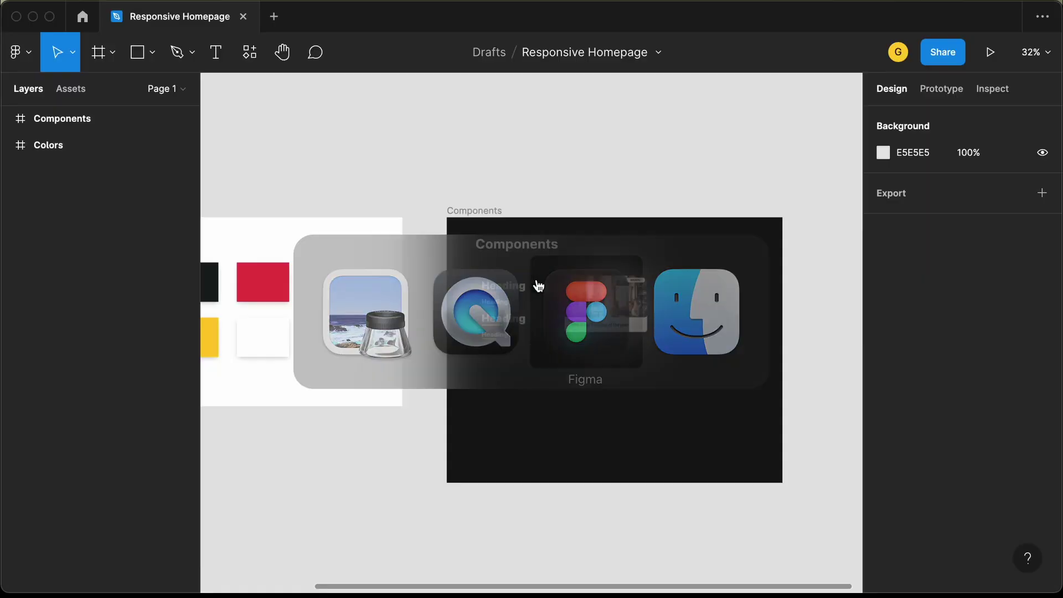
pyautogui.scroll(5, 602, 213)
pyautogui.scroll(-5, 602, 213)
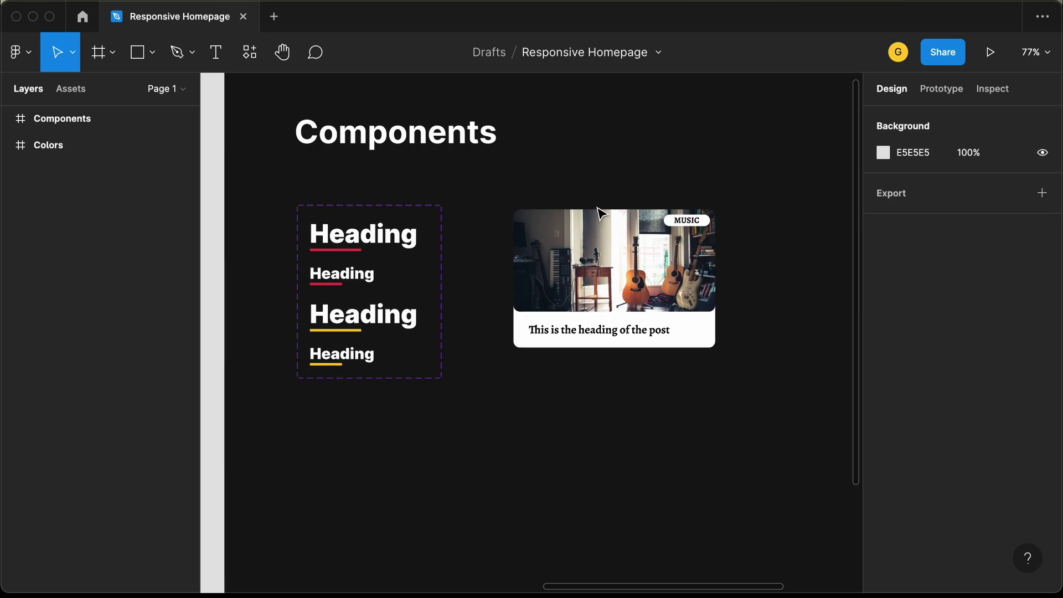
pyautogui.scroll(-1, 499, 248)
pyautogui.hscroll(2, 498, 248)
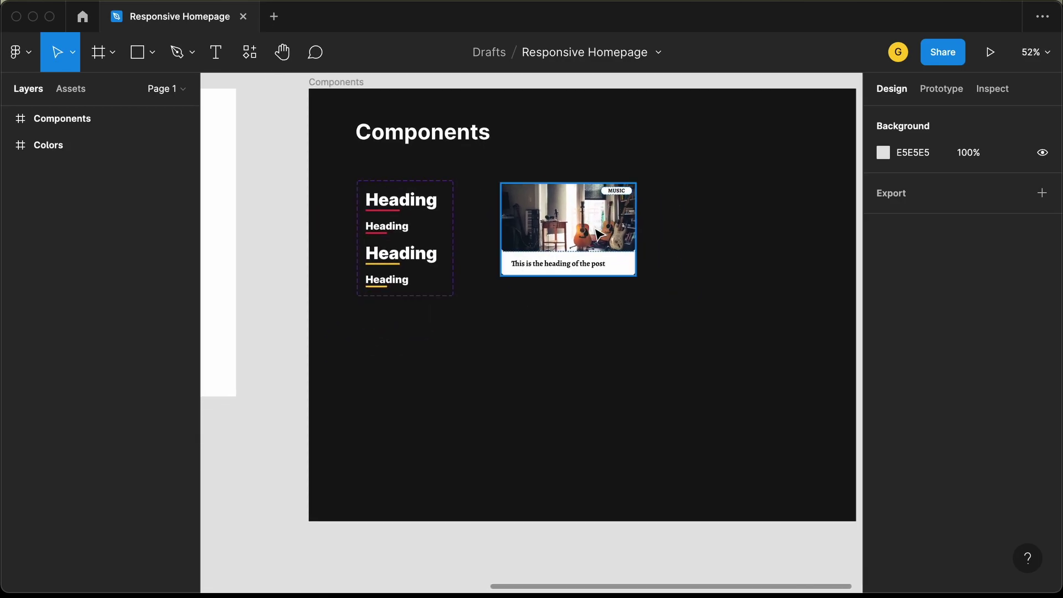
# Turn the blog post card frame beside the headings into a component.
pyautogui.click(597, 232)
pyautogui.click(367, 339)
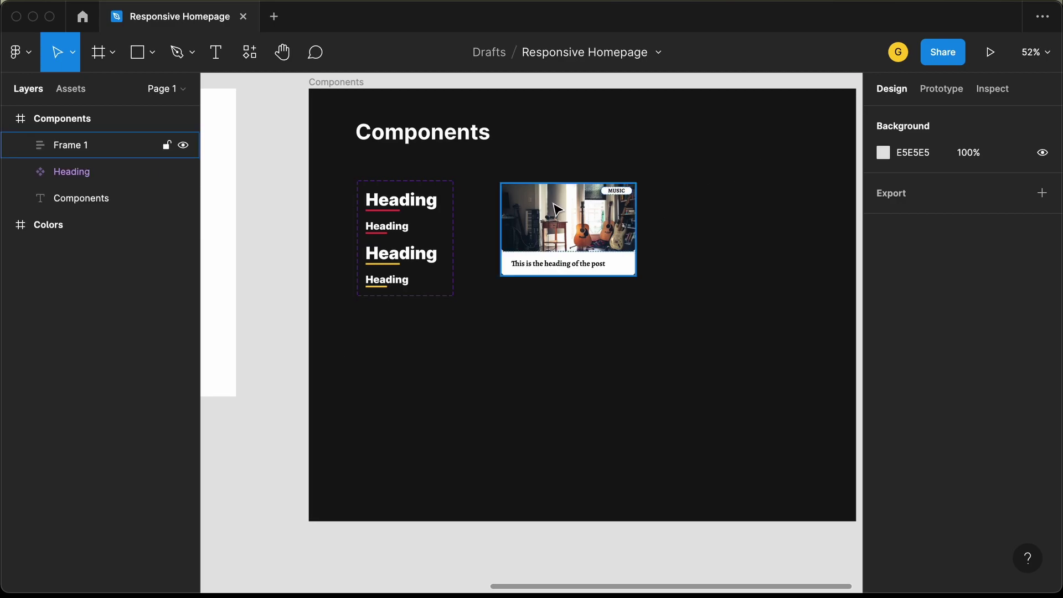
pyautogui.click(510, 200)
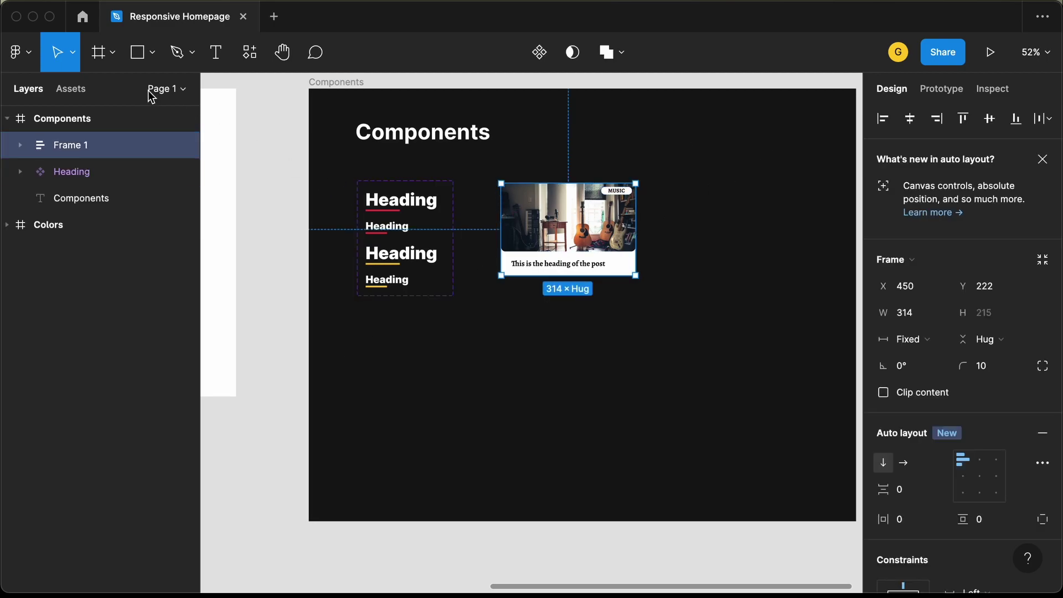
pyautogui.click(71, 89)
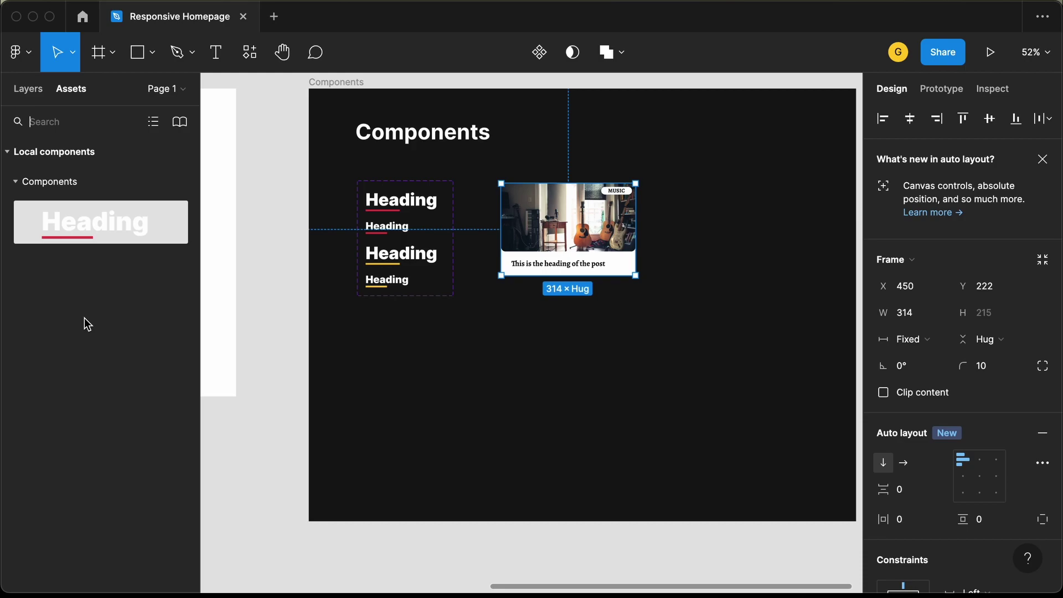
pyautogui.click(664, 159)
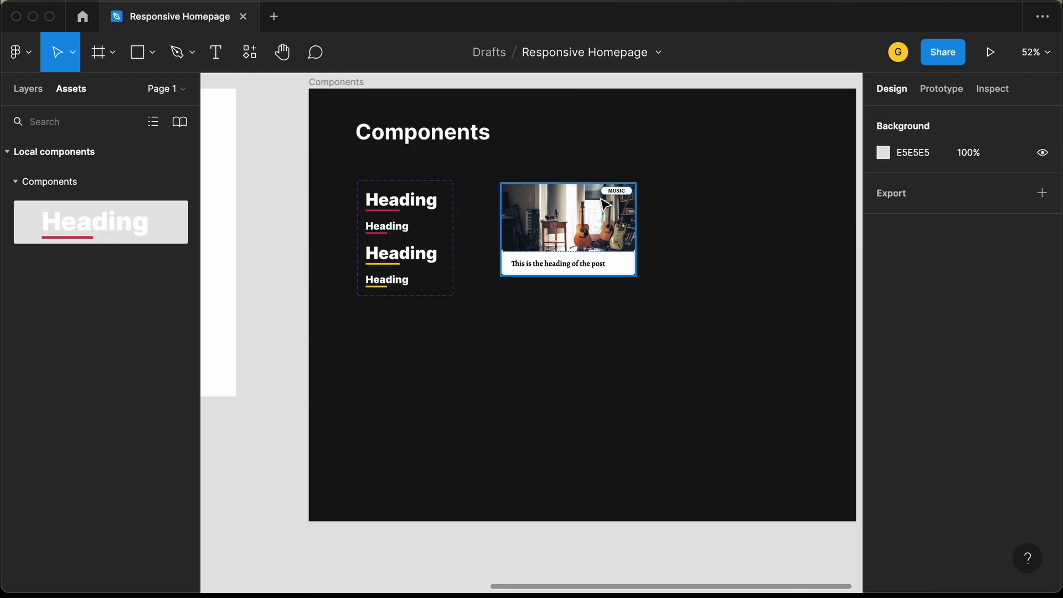
pyautogui.click(575, 220)
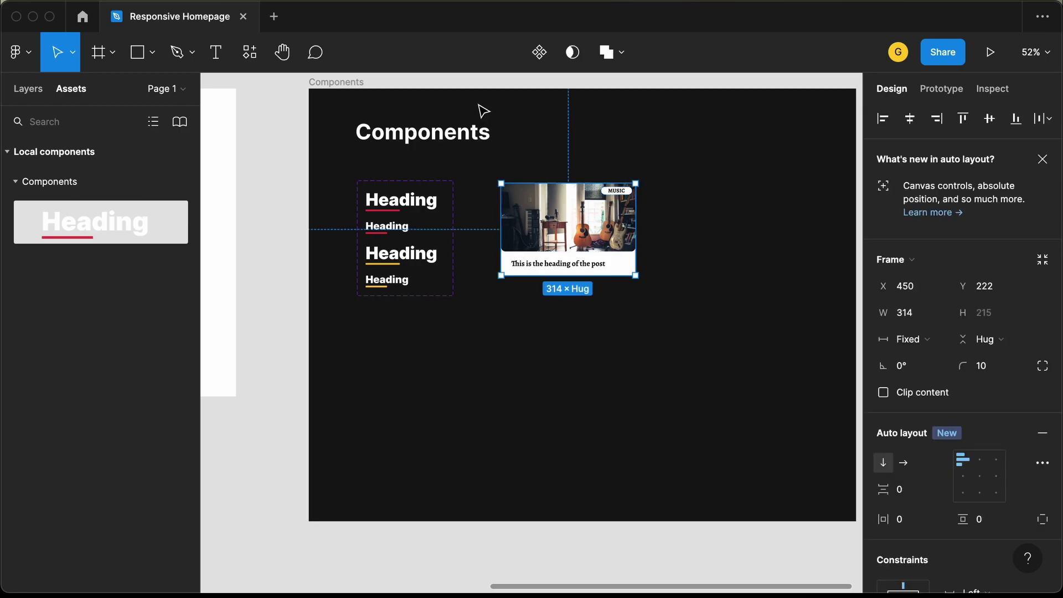
pyautogui.click(541, 54)
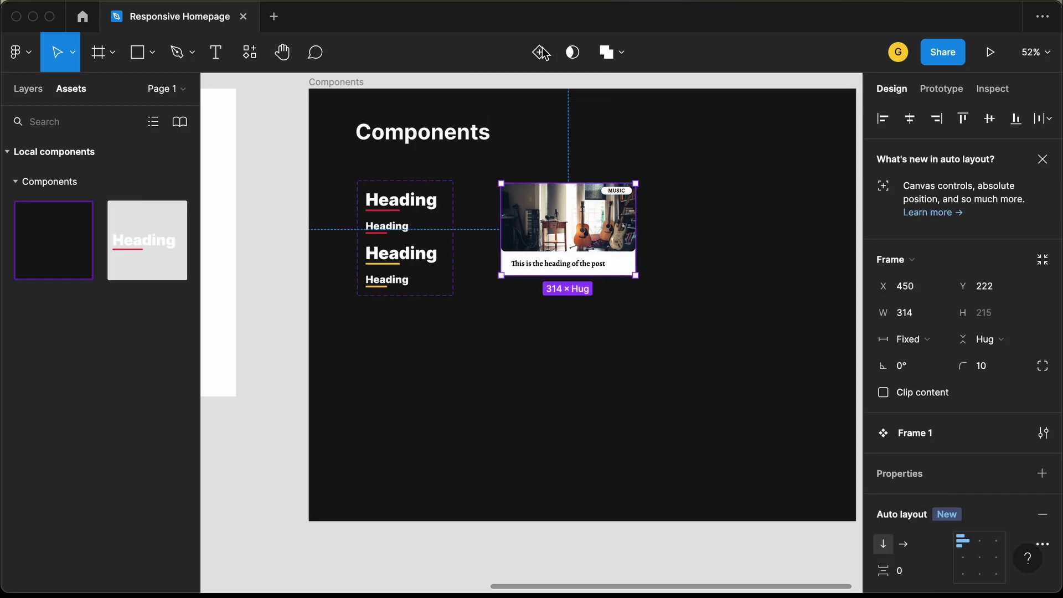
# Rename the new card component as Blog Post Card.
pyautogui.click(29, 89)
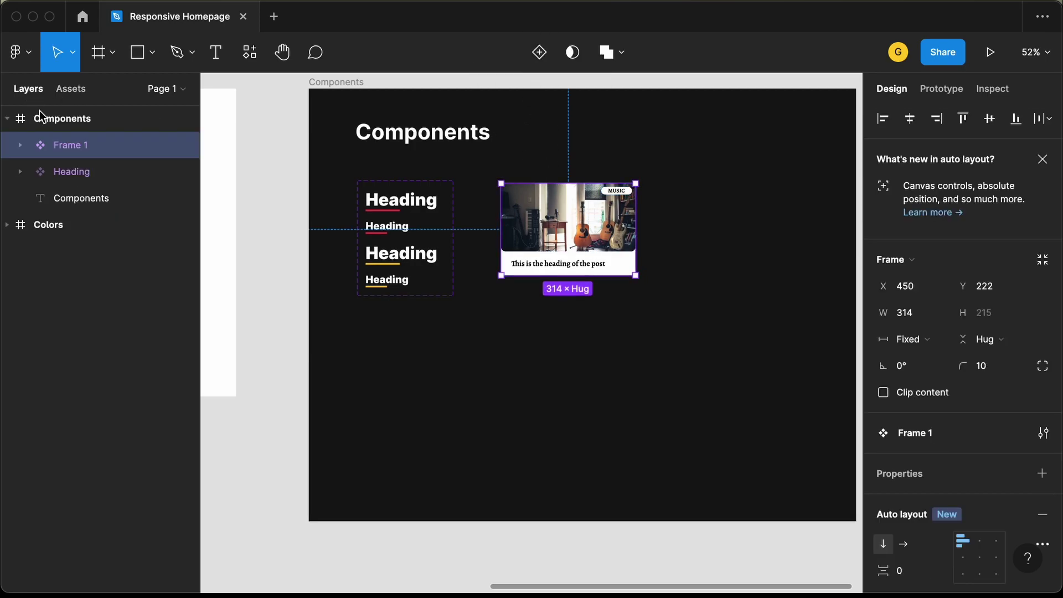
pyautogui.doubleClick(86, 146)
pyautogui.write('Blog Post Card')
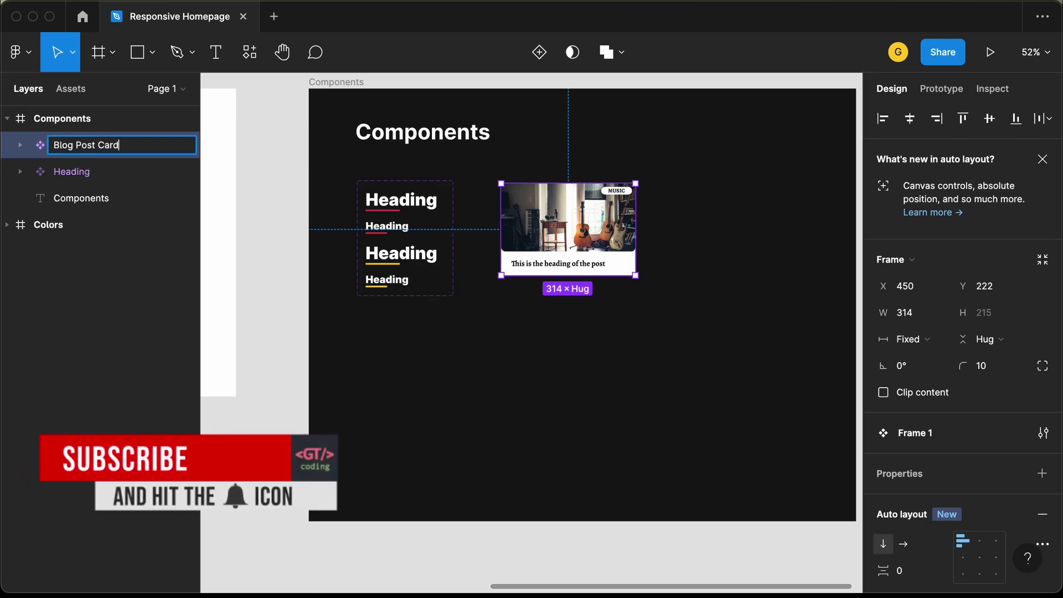
pyautogui.press('Return')
# Place an instance of the Blog Post Card component in the empty area below the original card.
pyautogui.click(80, 92)
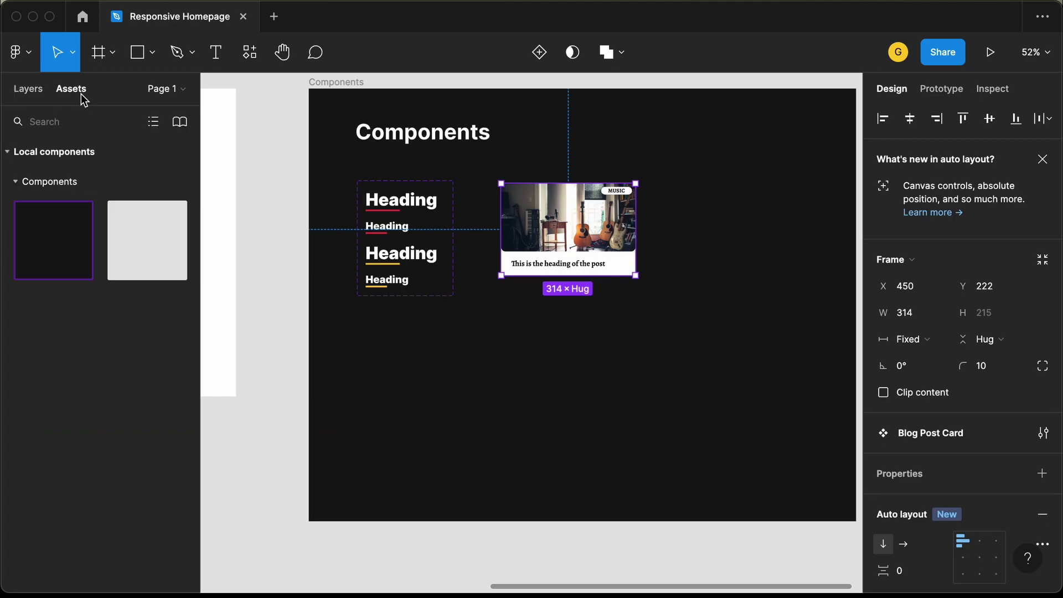
pyautogui.click(594, 174)
pyautogui.moveTo(37, 229); pyautogui.dragTo(573, 408)
pyautogui.scroll(-1, 573, 408)
pyautogui.scroll(5, 573, 408)
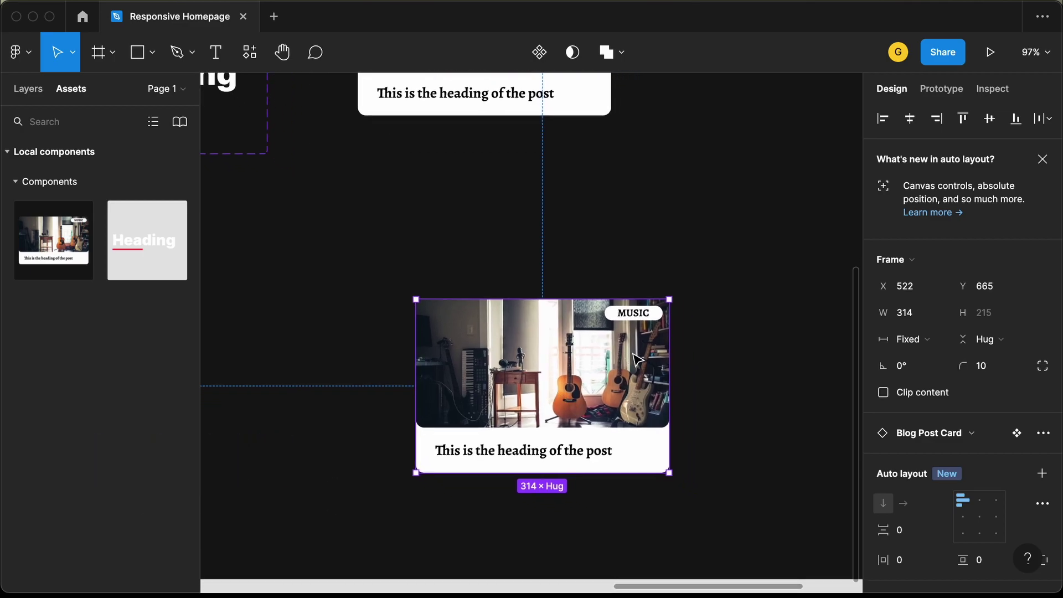
# Widen the placed card instance to about 337 px to test how it resizes.
pyautogui.scroll(-2, 643, 355)
pyautogui.hscroll(3, 642, 355)
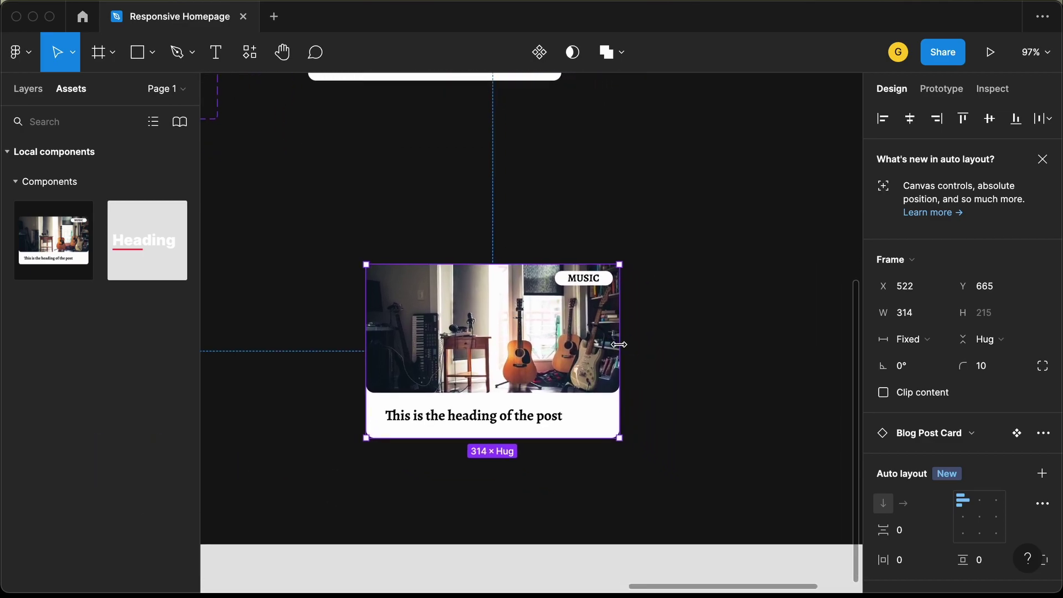
pyautogui.moveTo(645, 339)
pyautogui.mouseDown()
pyautogui.moveTo(749, 338)
pyautogui.moveTo(544, 336)
pyautogui.moveTo(681, 335)
pyautogui.moveTo(638, 335)
pyautogui.mouseUp()
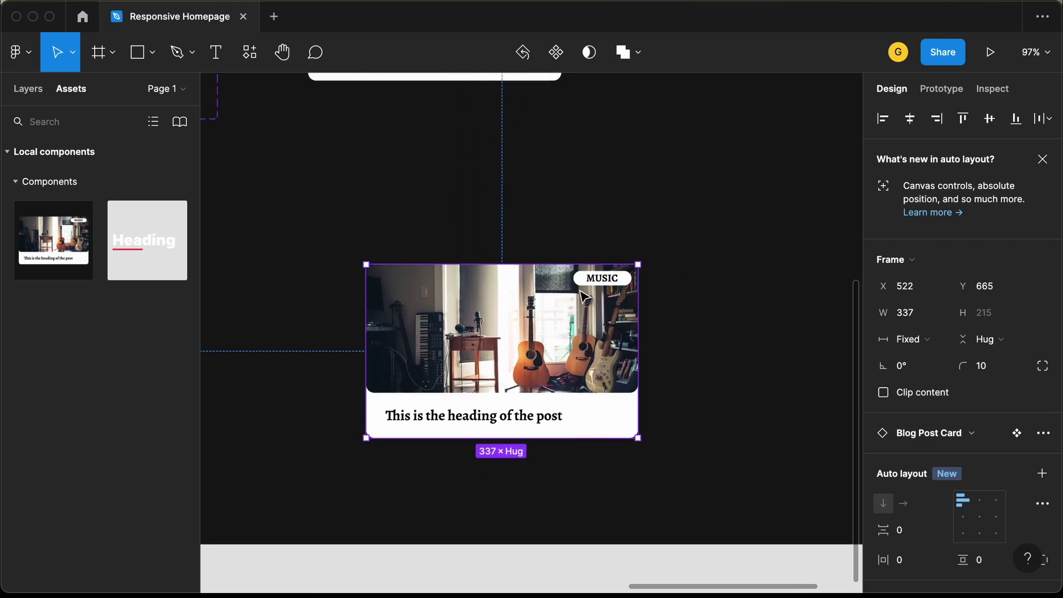
# Delete the test instance of the Blog Post Card from the Components frame.
pyautogui.scroll(3, 534, 370)
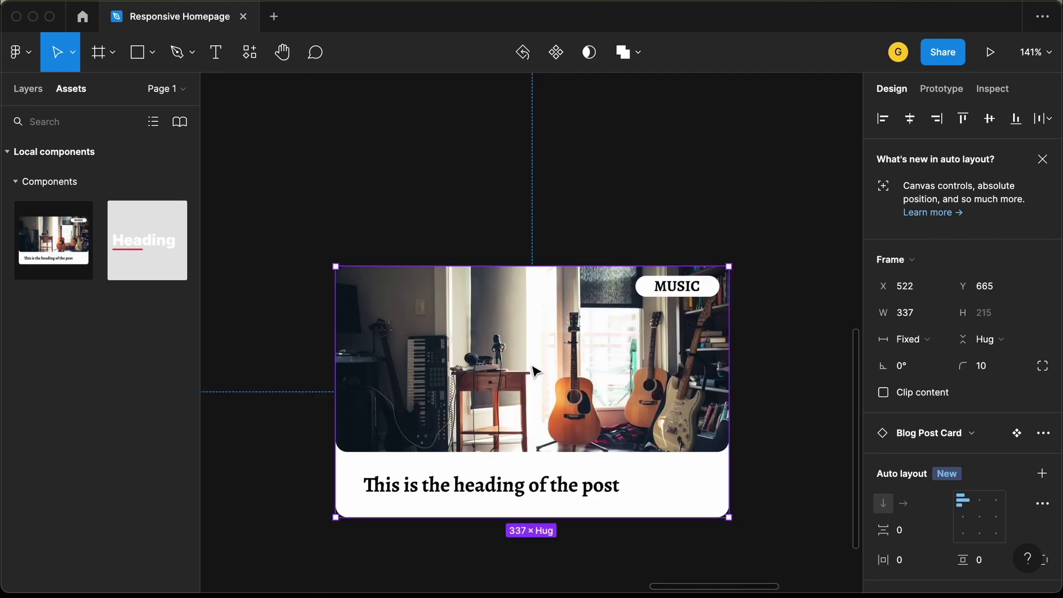
pyautogui.scroll(-5, 534, 371)
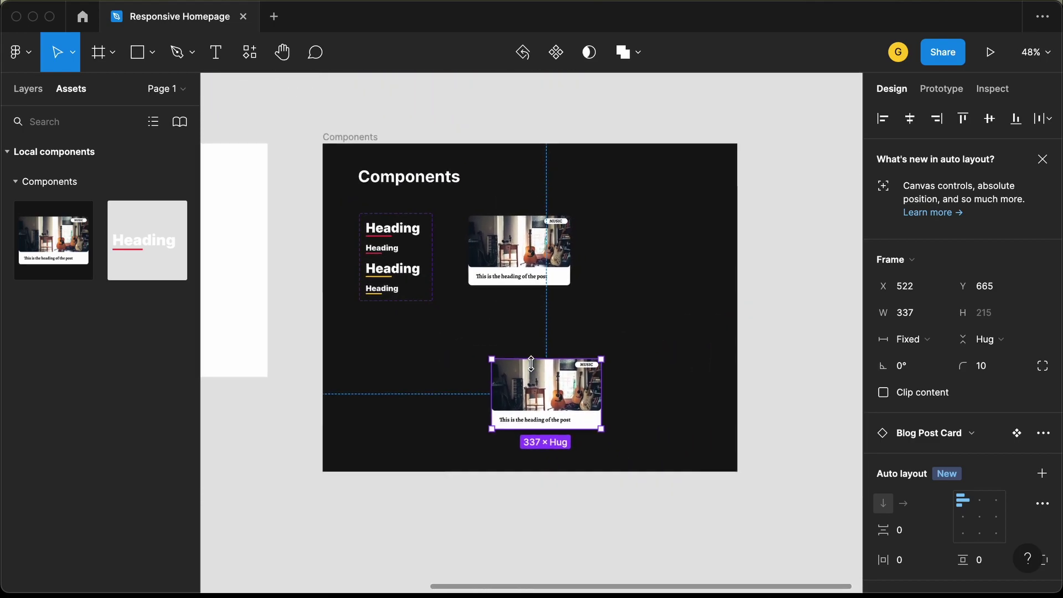
pyautogui.scroll(-2, 532, 364)
pyautogui.press('Delete')
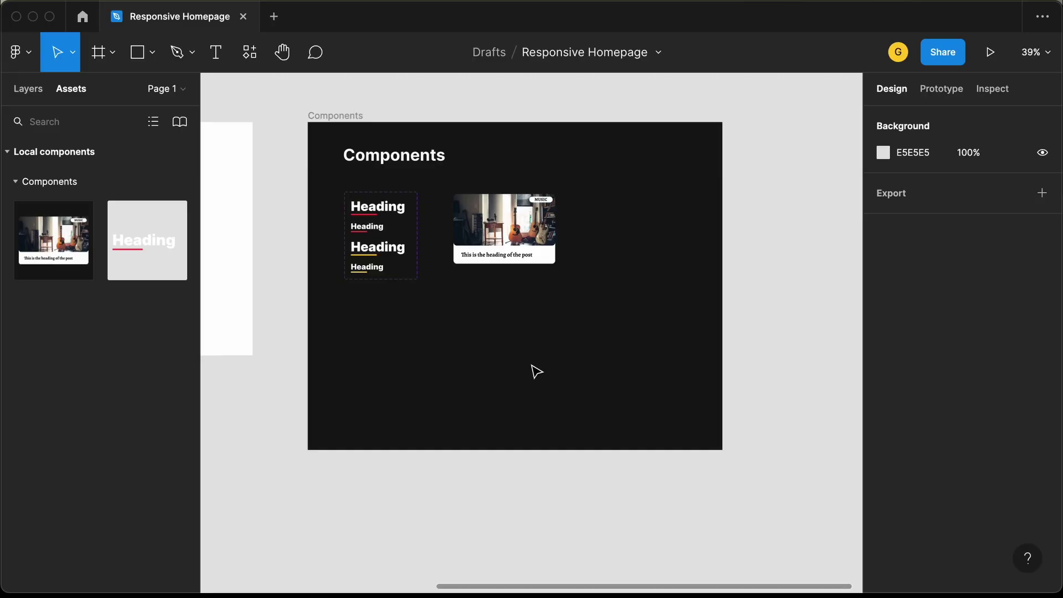
# Create a frame below the Colors frame and give it the iMac preset size of 1280×720.
pyautogui.scroll(-5, 536, 371)
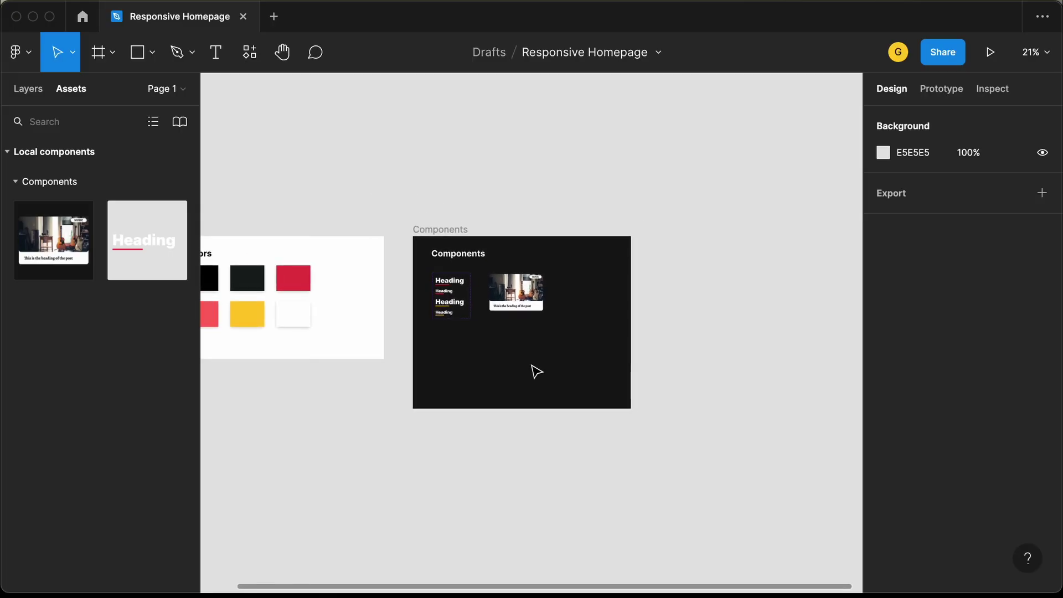
pyautogui.hscroll(-4, 534, 370)
pyautogui.scroll(-3, 533, 370)
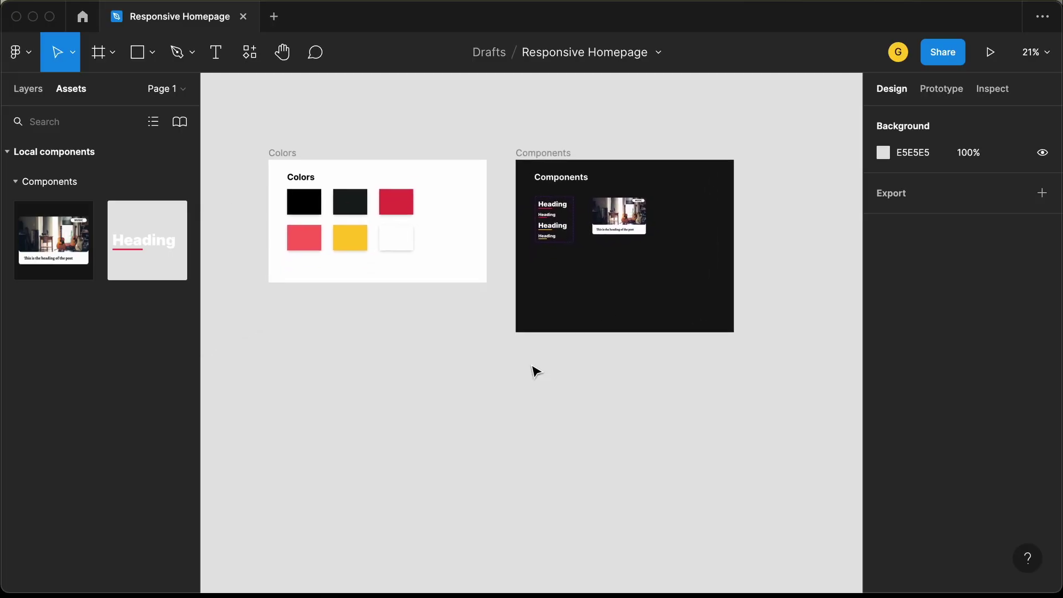
pyautogui.click(106, 54)
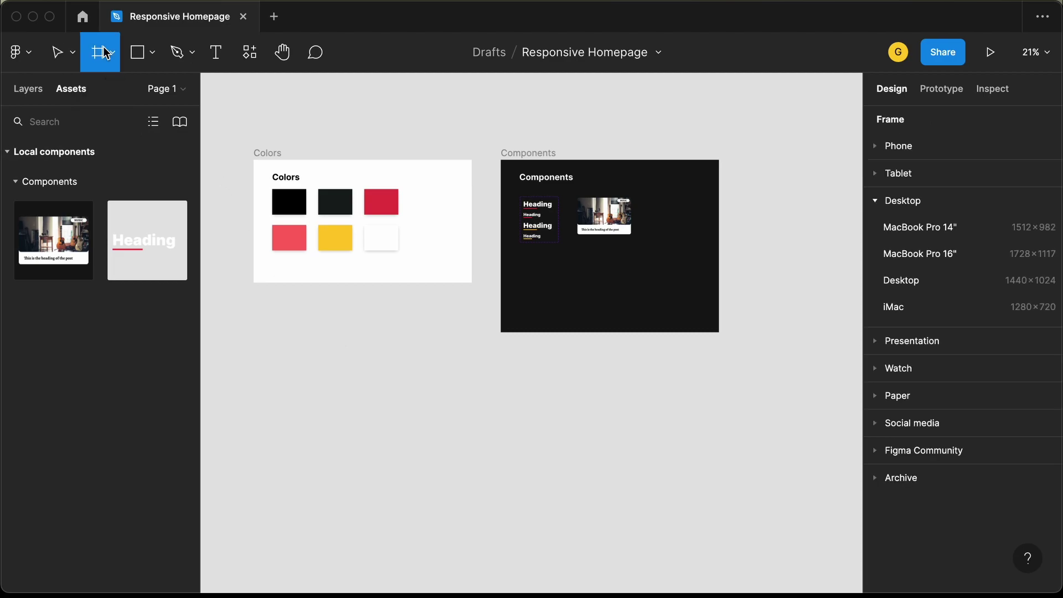
pyautogui.click(267, 348)
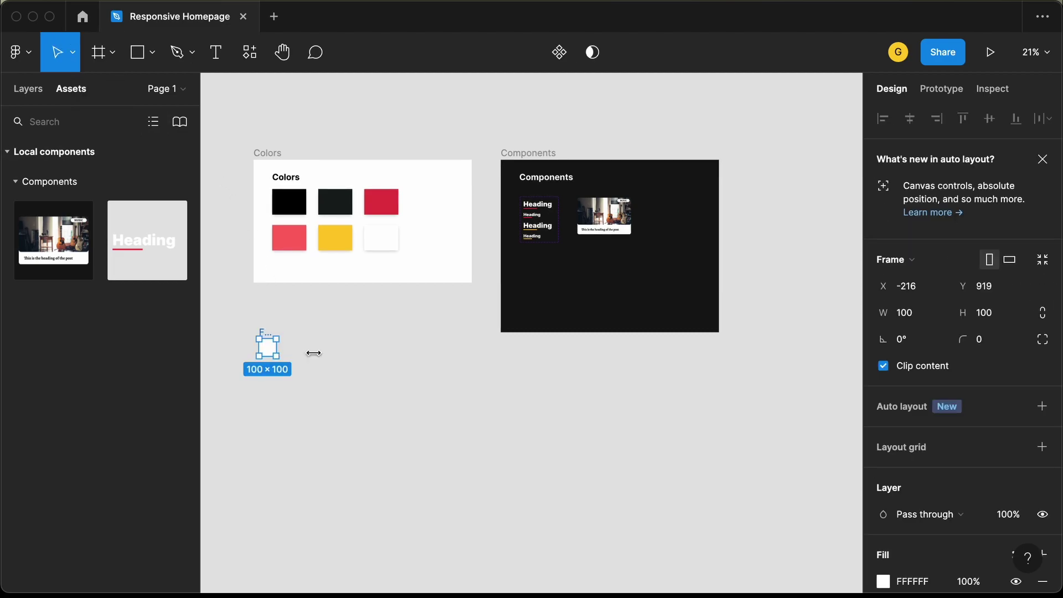
pyautogui.click(921, 268)
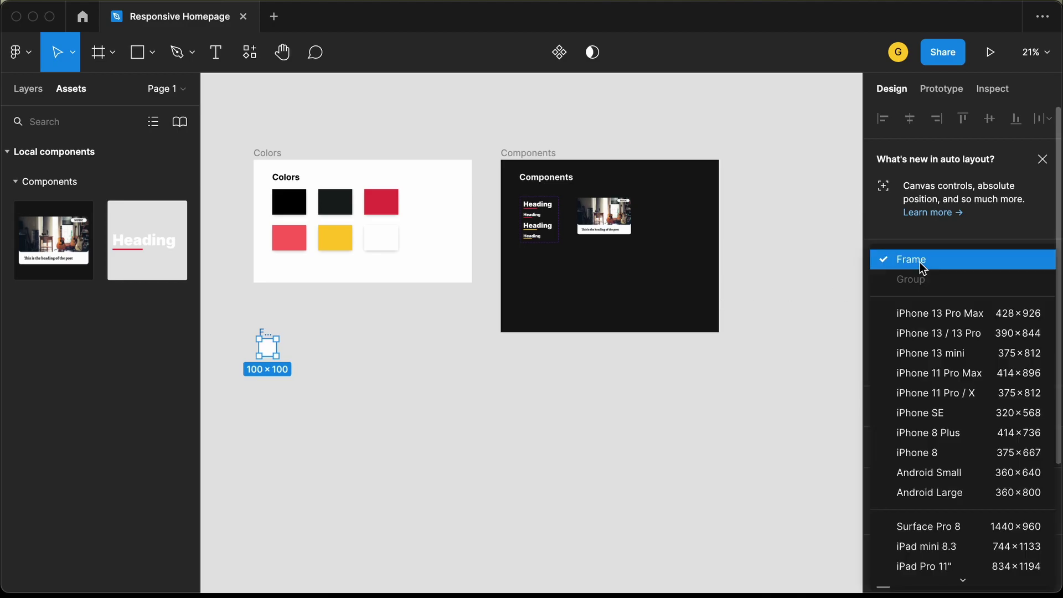
pyautogui.scroll(-3, 946, 428)
pyautogui.scroll(-3, 948, 430)
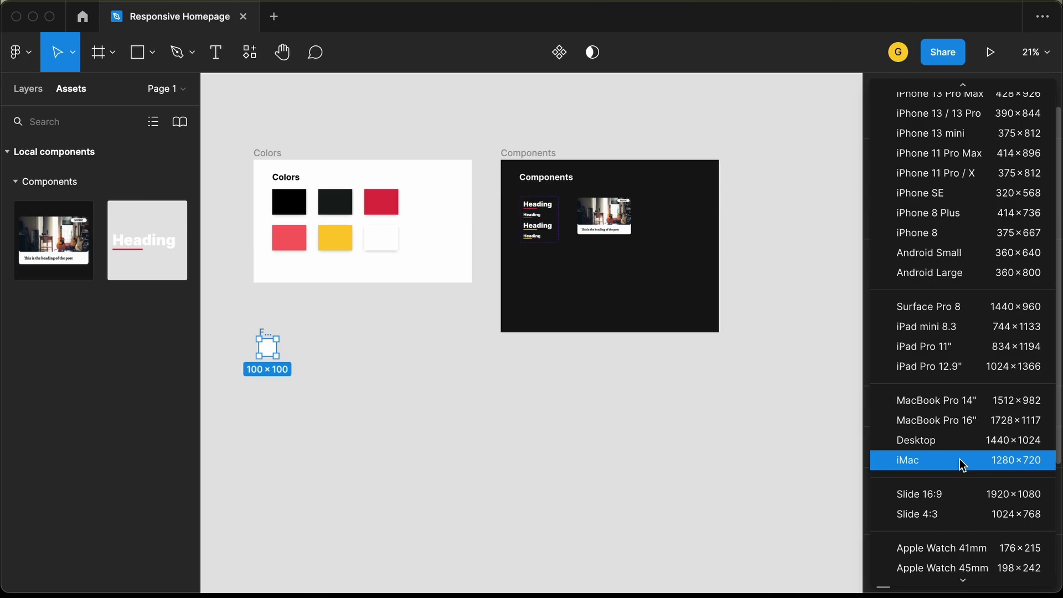
pyautogui.click(958, 459)
# Rename the new 1280×720 frame as Desktop.
pyautogui.scroll(3, 588, 374)
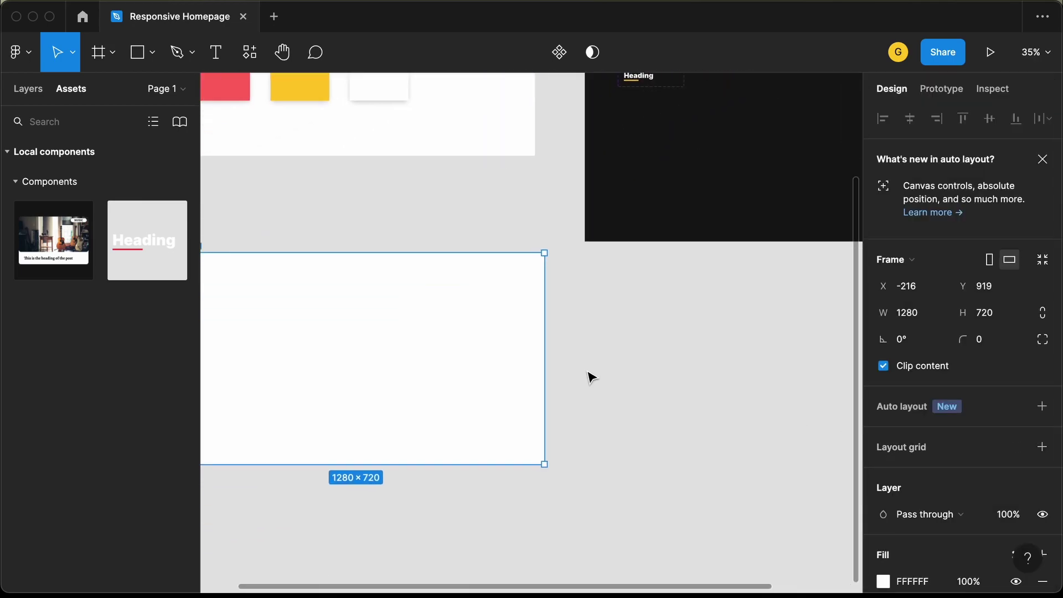
pyautogui.hscroll(-5, 588, 374)
pyautogui.hscroll(2, 494, 301)
pyautogui.click(28, 90)
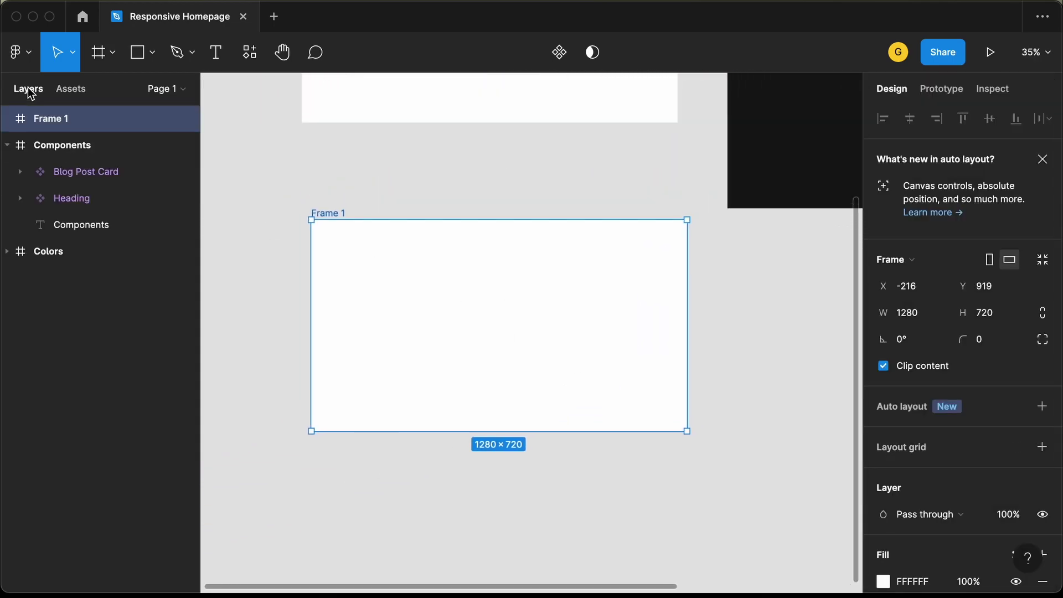
pyautogui.doubleClick(90, 124)
pyautogui.write('Desktop')
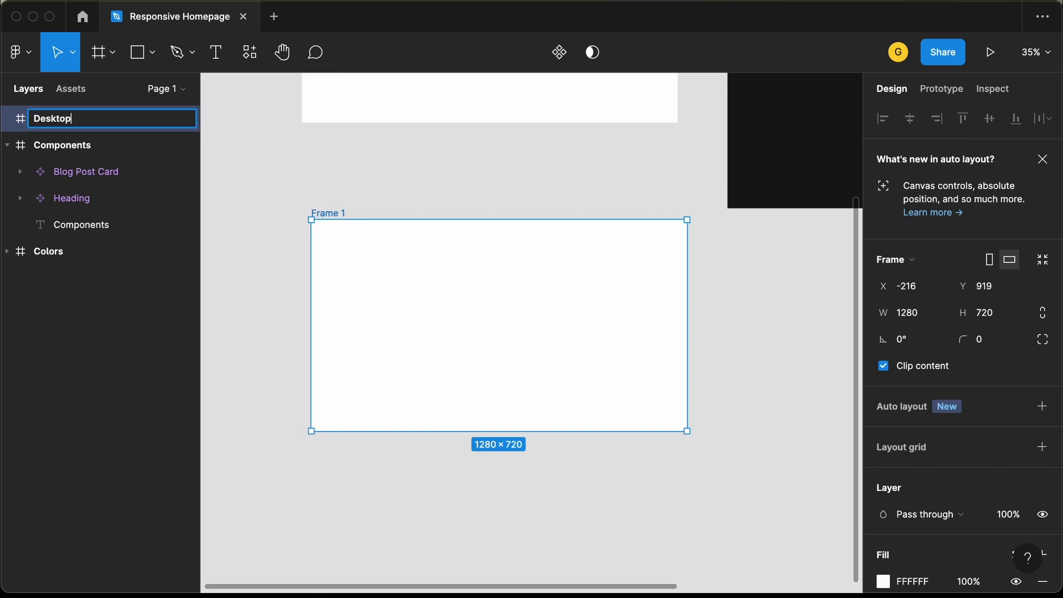
pyautogui.press('Return')
# Add a rectangle to the Desktop frame and stretch it to 1280×720 so it covers the whole frame.
pyautogui.hotkey('shift', '2')
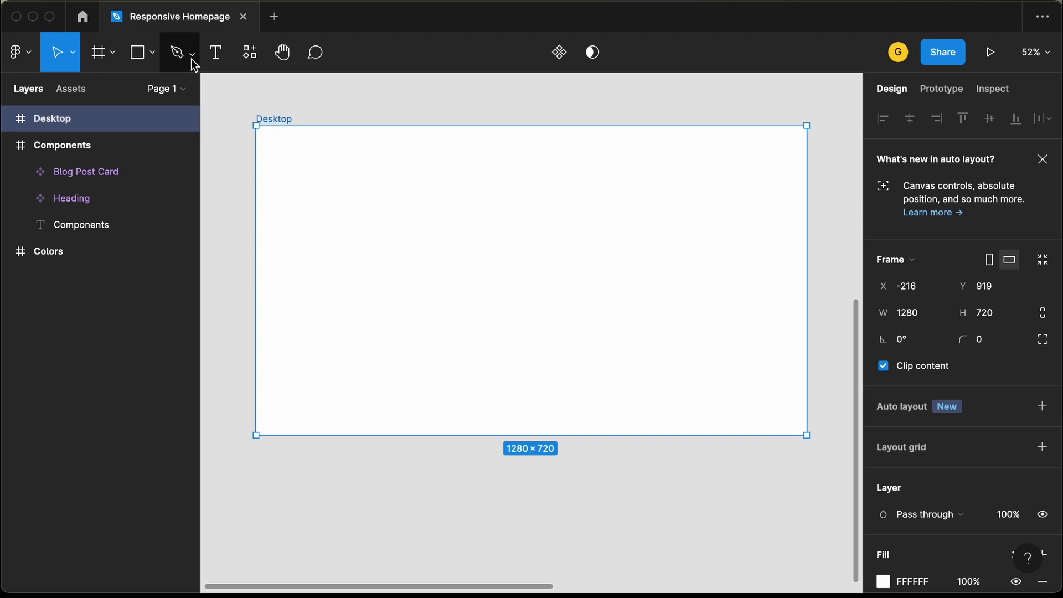
pyautogui.click(142, 54)
pyautogui.click(302, 166)
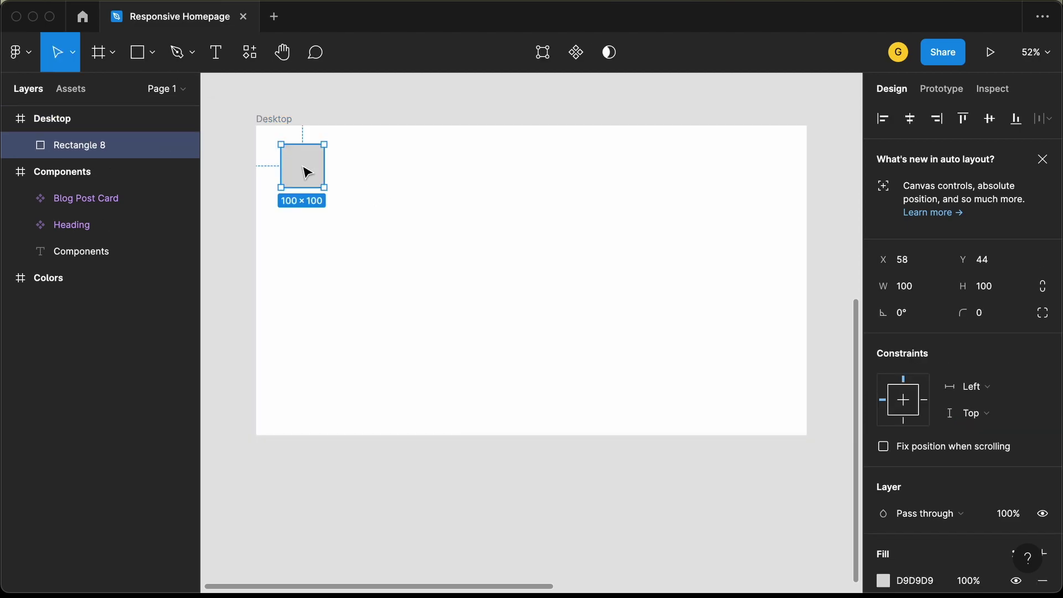
pyautogui.moveTo(306, 172); pyautogui.dragTo(802, 161)
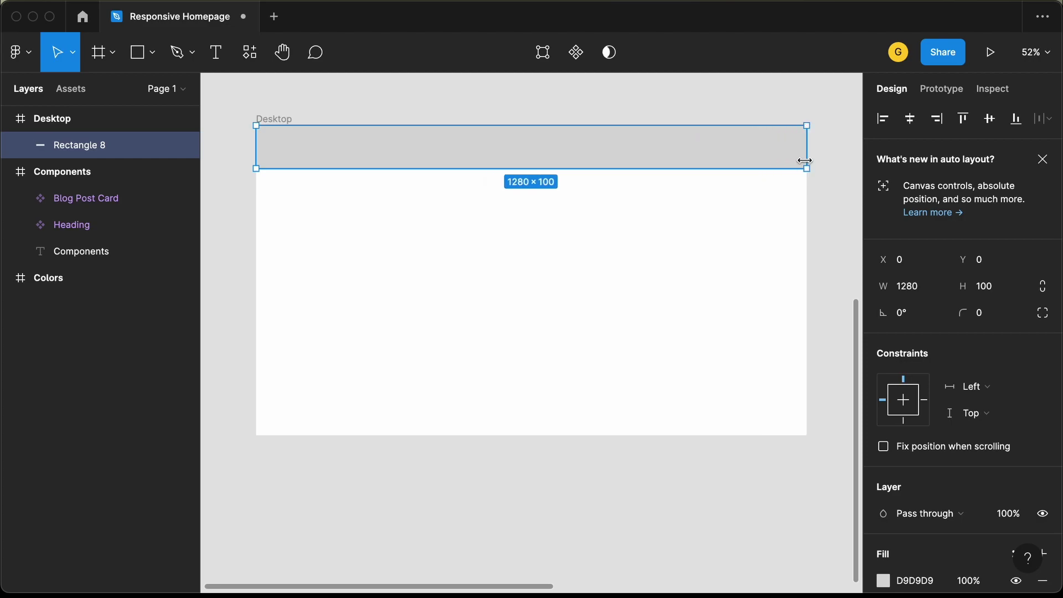
pyautogui.moveTo(678, 169); pyautogui.dragTo(678, 435)
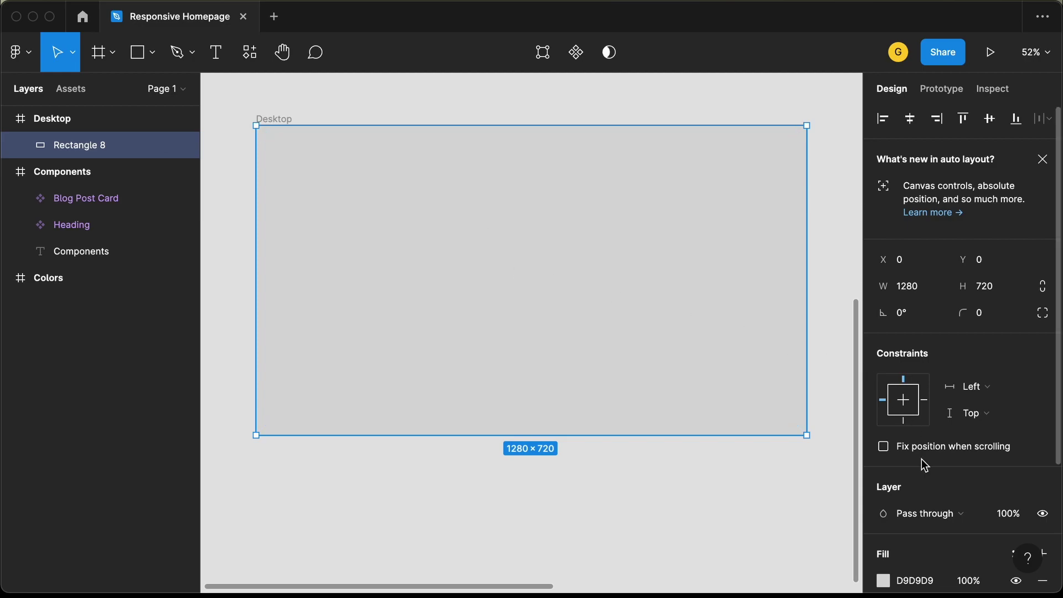
pyautogui.scroll(-3, 921, 460)
pyautogui.click(883, 471)
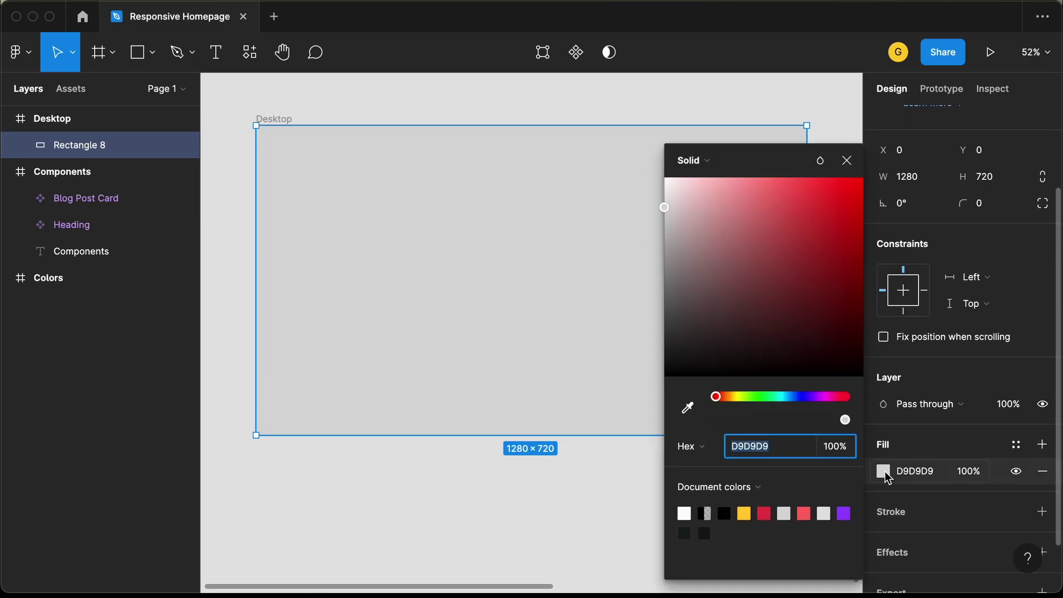
pyautogui.click(710, 161)
pyautogui.click(715, 262)
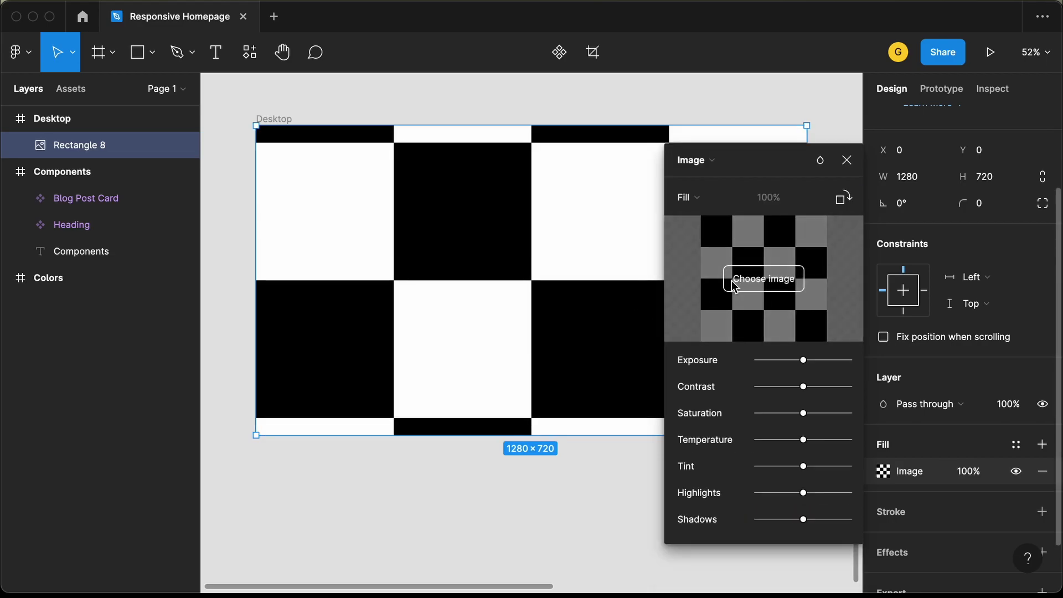
pyautogui.moveTo(767, 168); pyautogui.dragTo(743, 262)
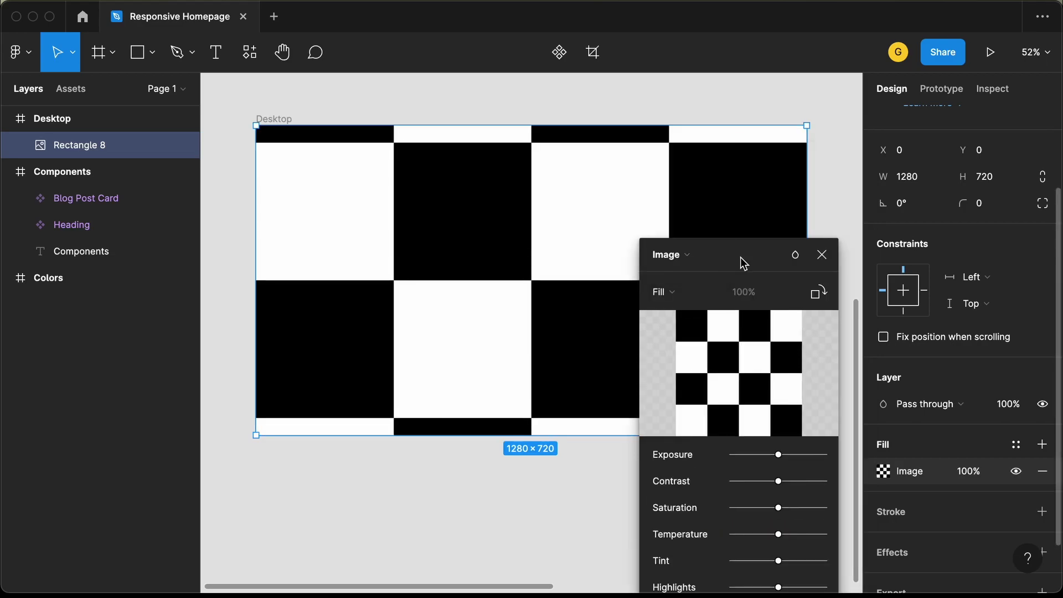
pyautogui.click(699, 264)
pyautogui.click(698, 157)
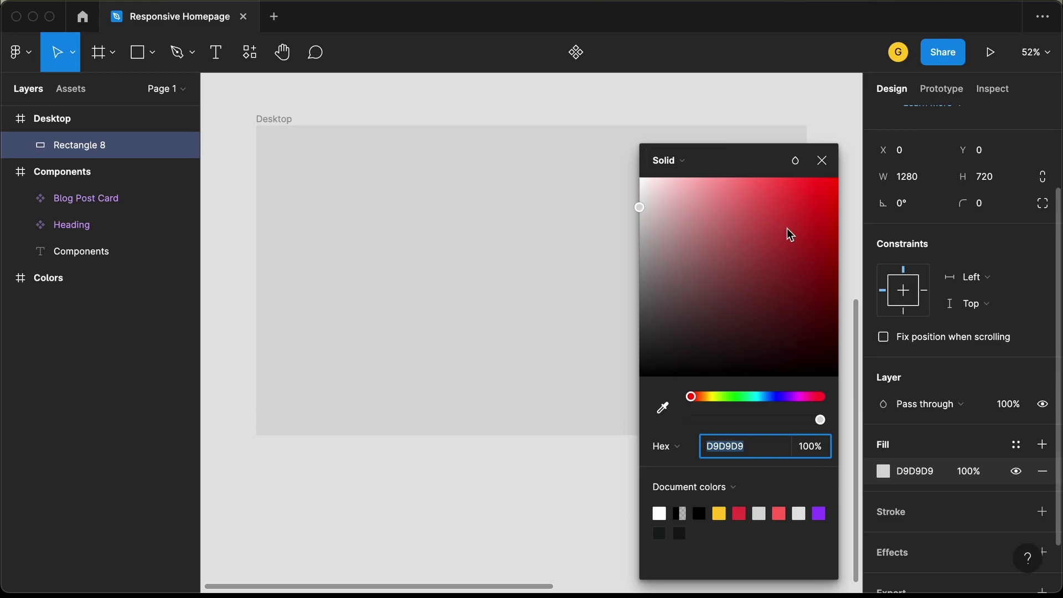
pyautogui.click(822, 159)
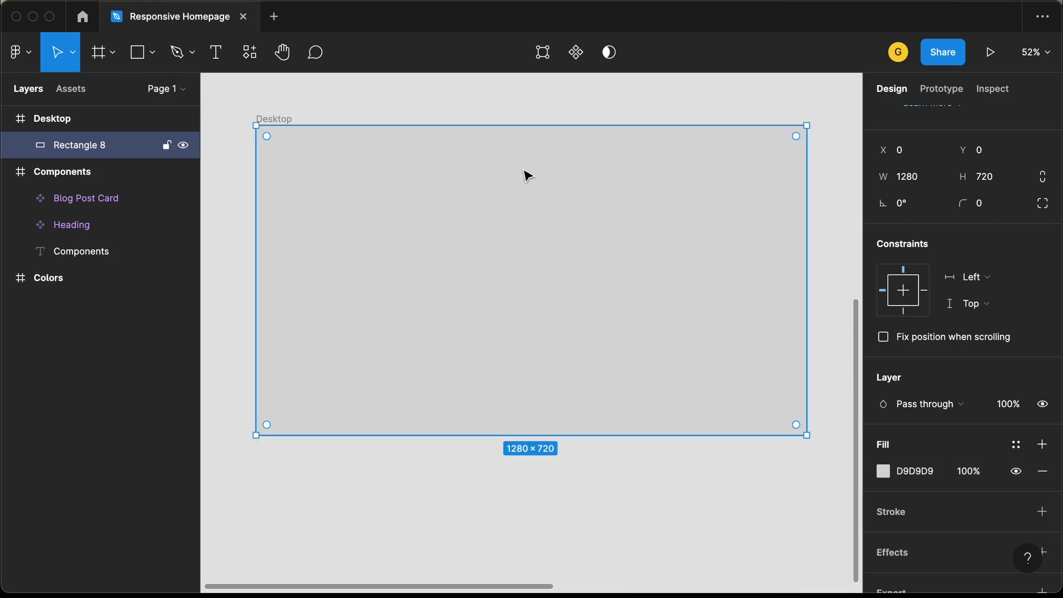
# Find the Unsplash plugin by searching for "unsp" and run it on the Desktop frame's background rectangle.
pyautogui.rightClick(451, 190)
pyautogui.moveTo(486, 445)
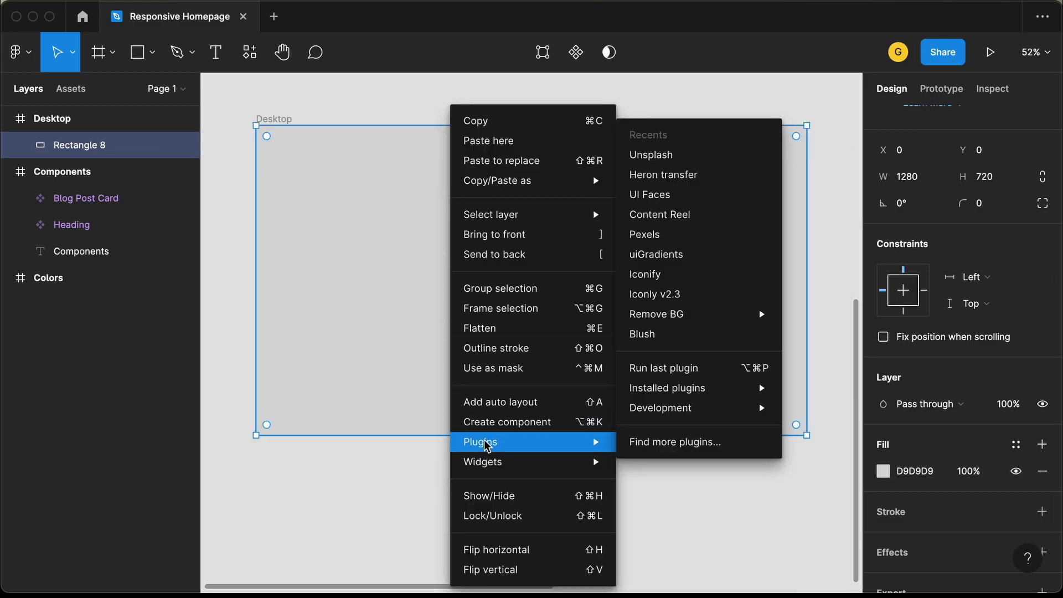
pyautogui.moveTo(718, 400)
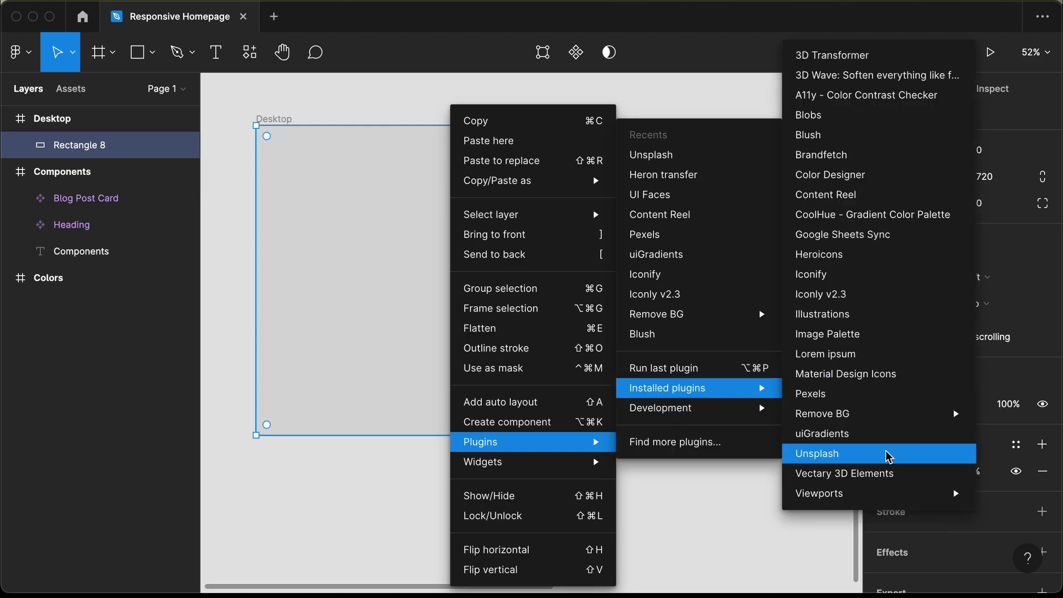
pyautogui.click(691, 449)
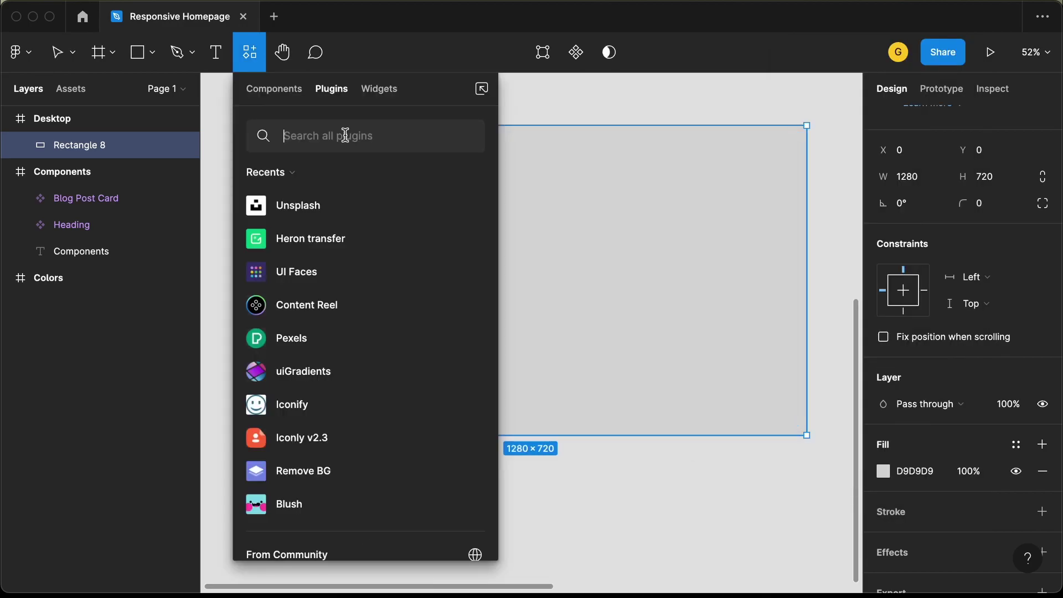
pyautogui.write('unsp')
pyautogui.moveTo(441, 214)
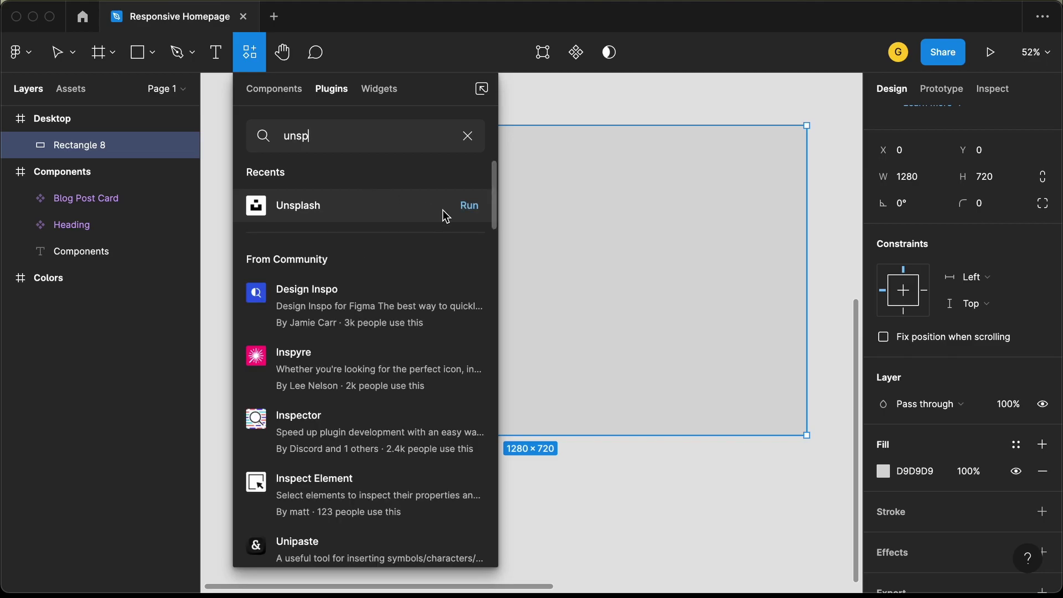
pyautogui.click(474, 212)
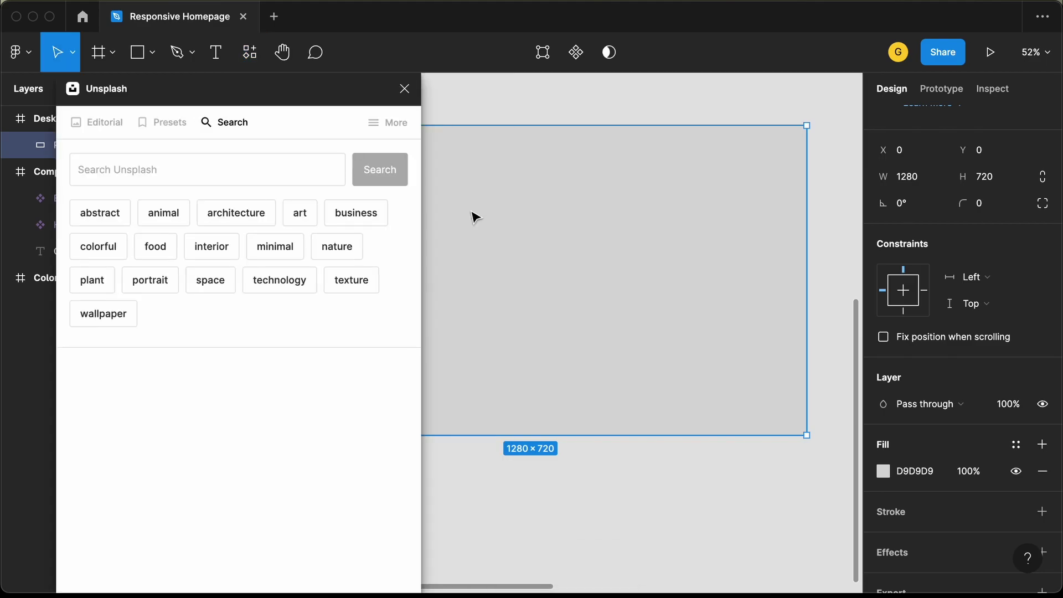
# Search Unsplash for "music production" and fill the background rectangle with the photo of the lit orange, white and green pad controller.
pyautogui.click(297, 166)
pyautogui.write('music production')
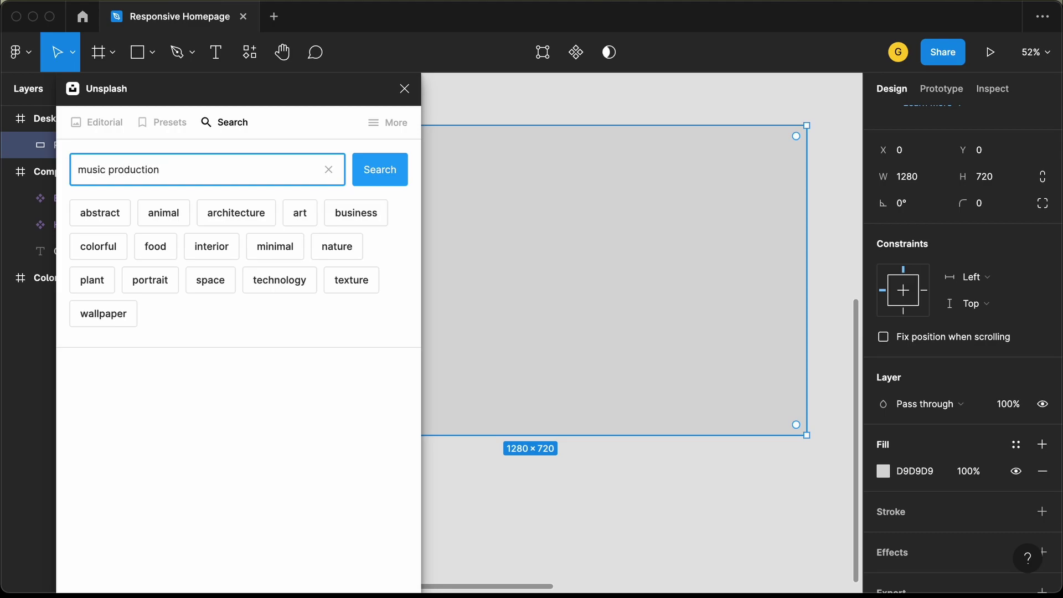
pyautogui.press('Return')
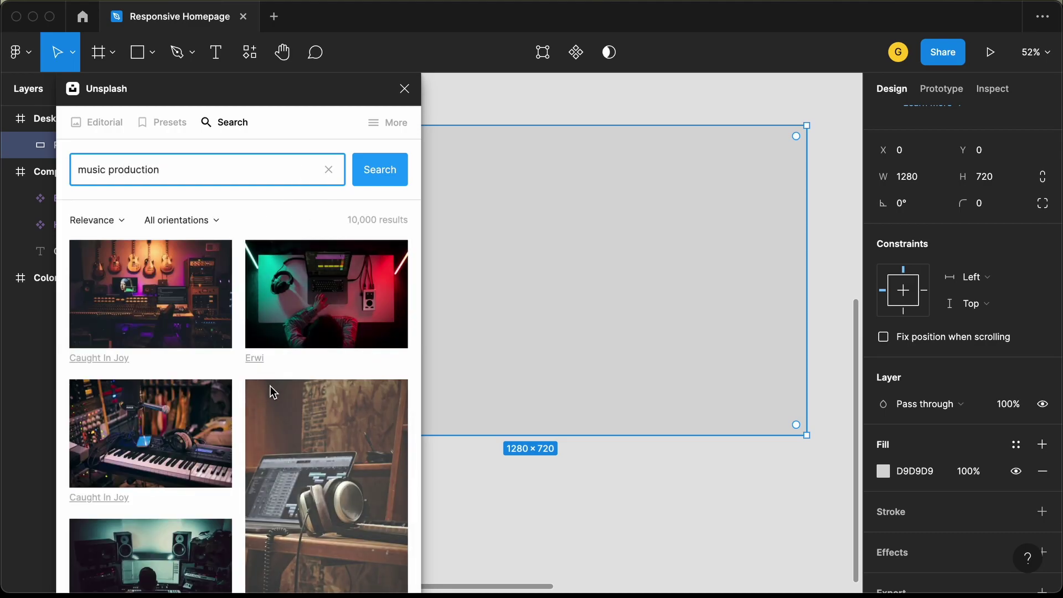
pyautogui.scroll(-15, 270, 386)
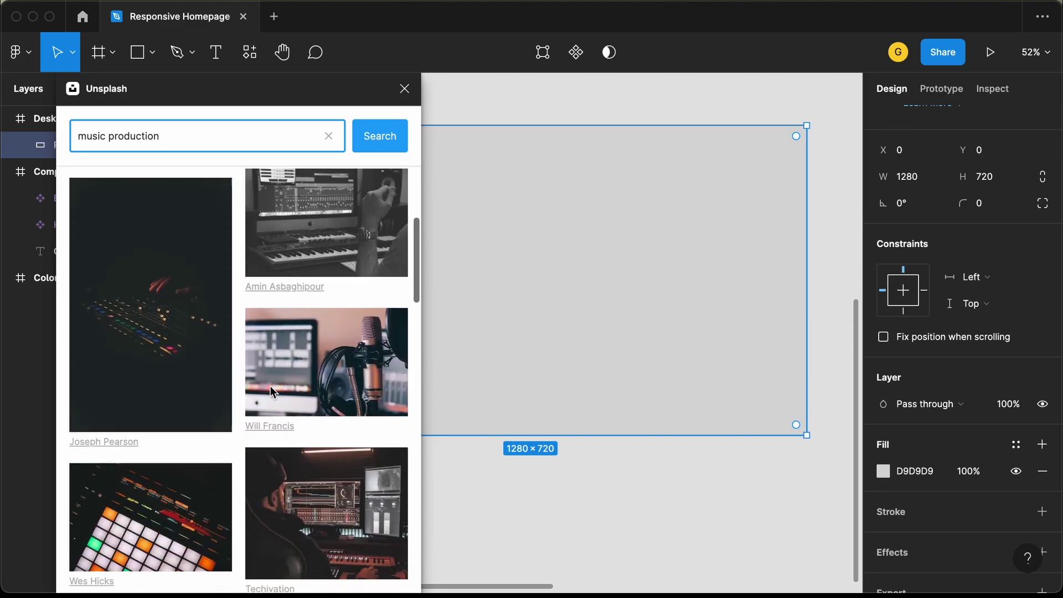
pyautogui.scroll(-5, 238, 379)
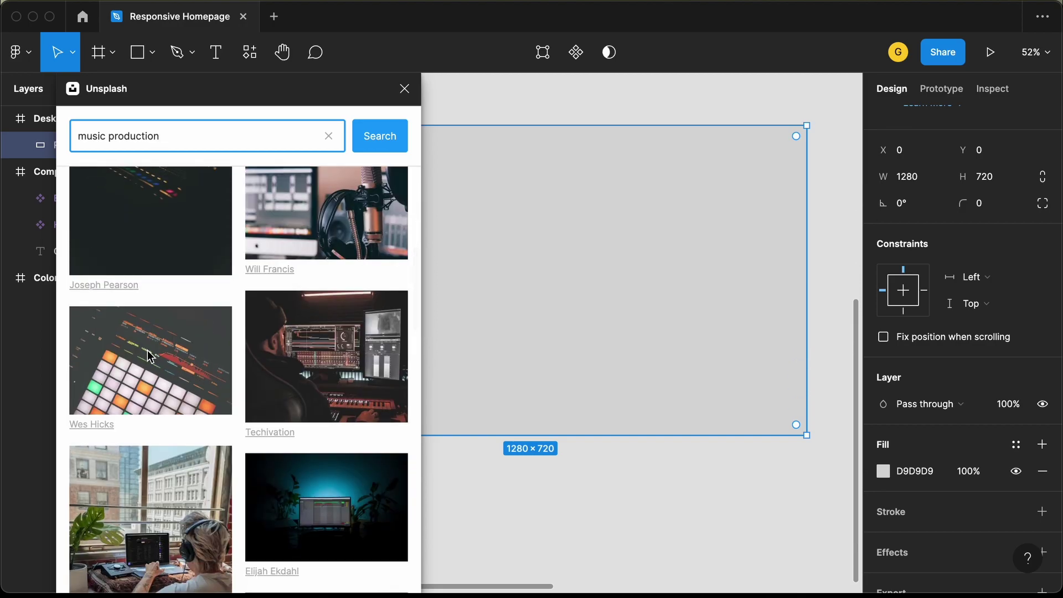
pyautogui.click(149, 354)
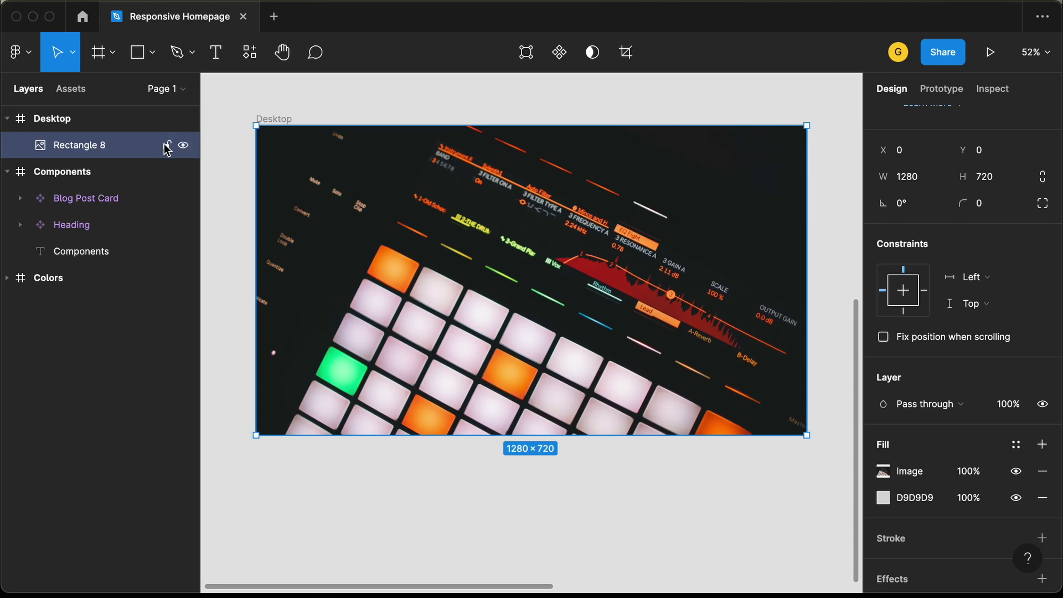
# Add a second rectangle near the top of the hero image and size it to 1024×80.
pyautogui.click(138, 55)
pyautogui.click(352, 161)
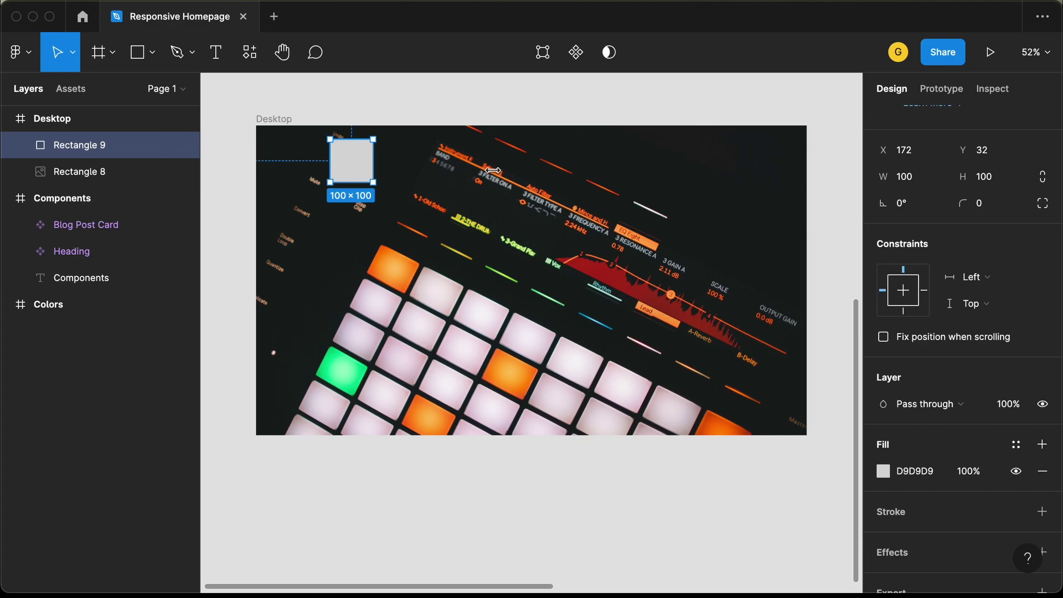
pyautogui.click(1000, 186)
pyautogui.write('80')
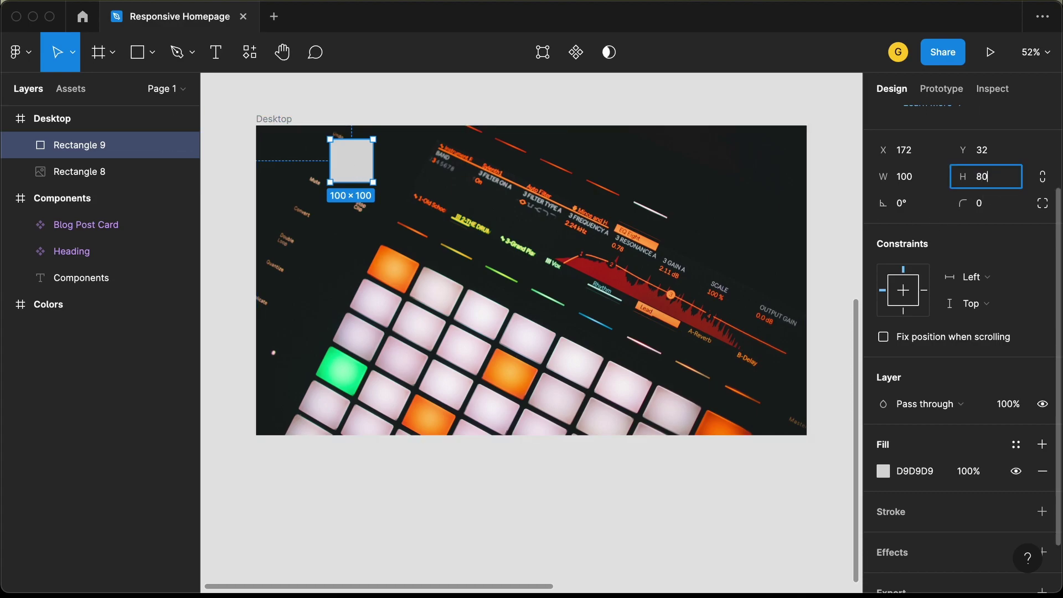
pyautogui.press('Return')
pyautogui.click(921, 176)
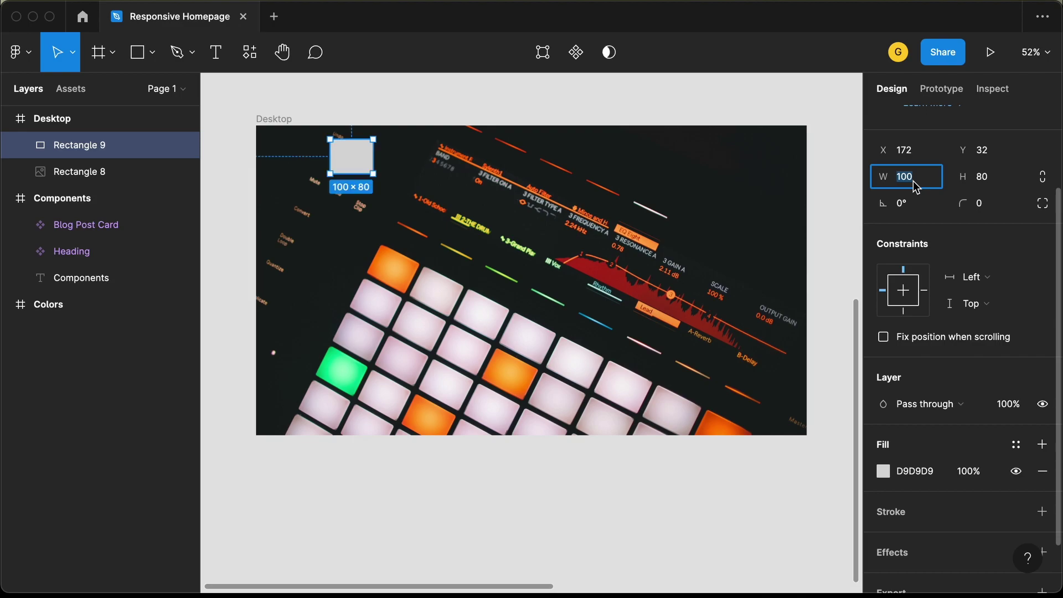
pyautogui.write('1024')
pyautogui.press('Return')
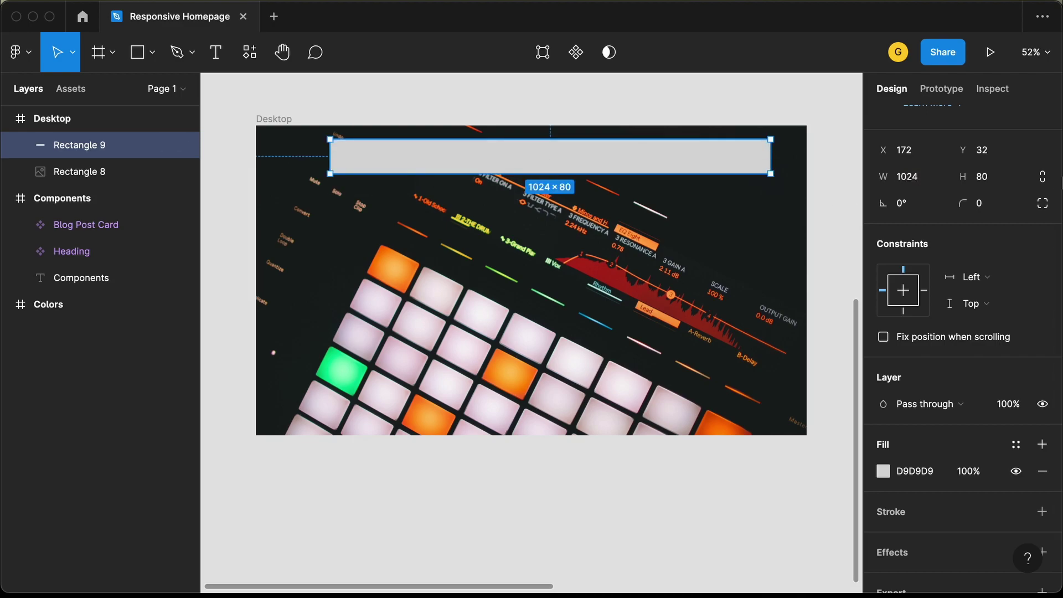
# Center the 1024×80 bar horizontally in the Desktop frame and move it up to Y 24.
pyautogui.scroll(3, 940, 166)
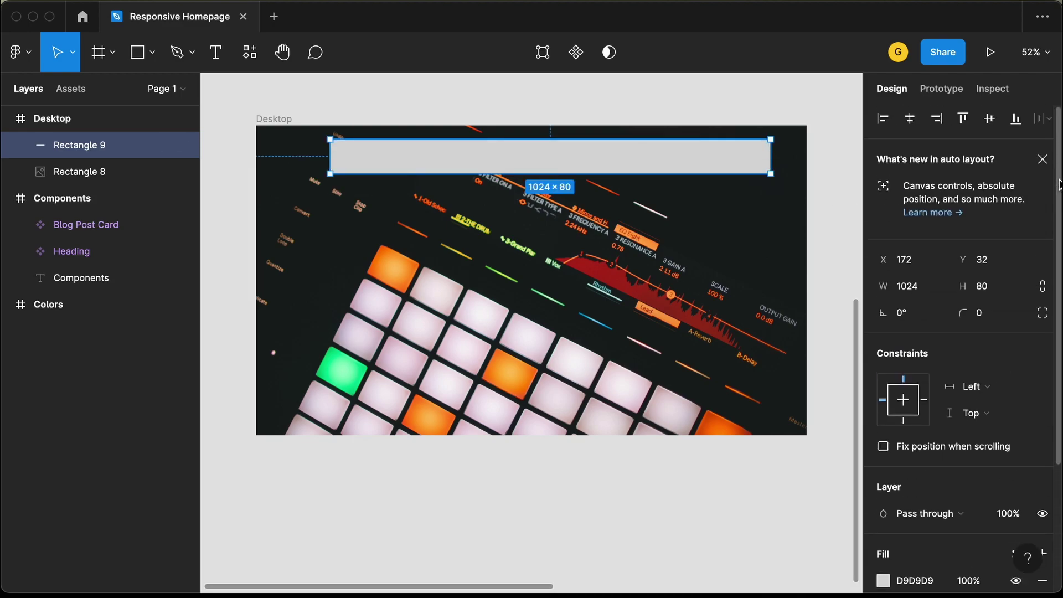
pyautogui.click(910, 119)
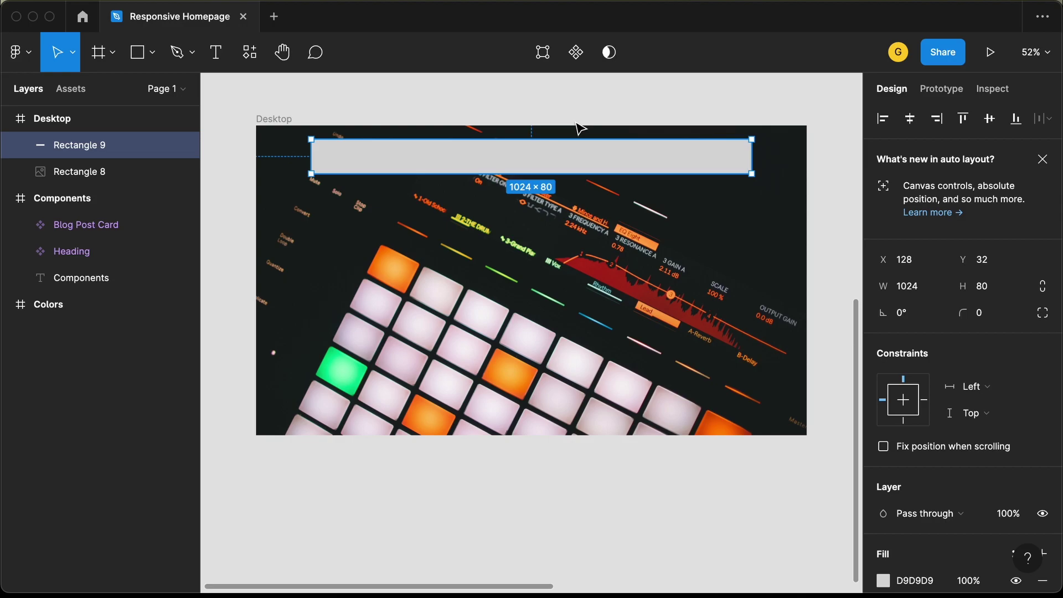
pyautogui.press('Up')
pyautogui.press('Up')
pyautogui.press('Up')
pyautogui.press('Up')
pyautogui.press('Up')
pyautogui.press('Up')
pyautogui.press('Up')
pyautogui.press('Up')
pyautogui.press('Up')
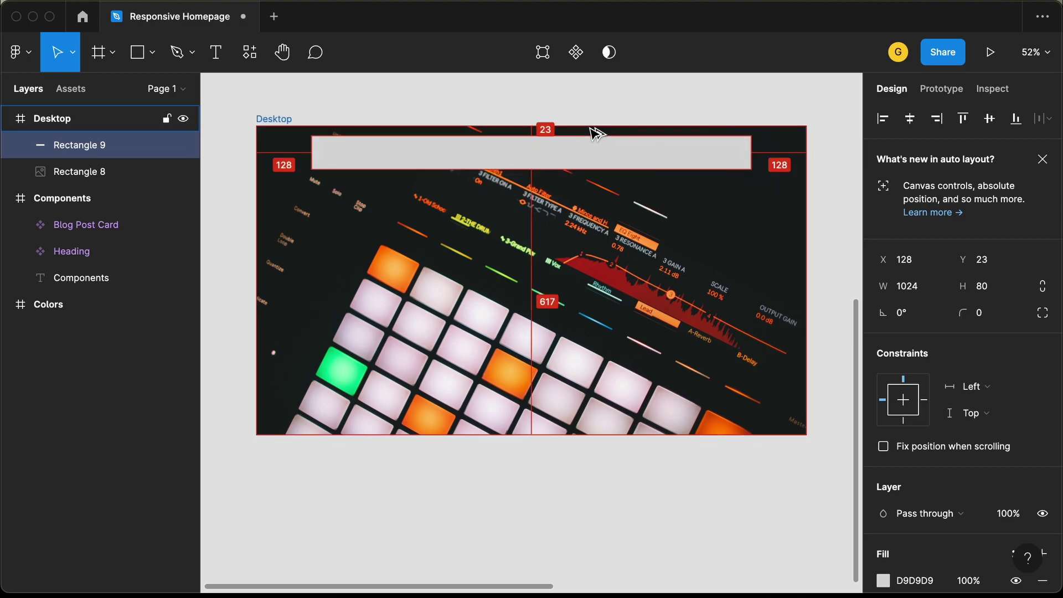
pyautogui.press('Down')
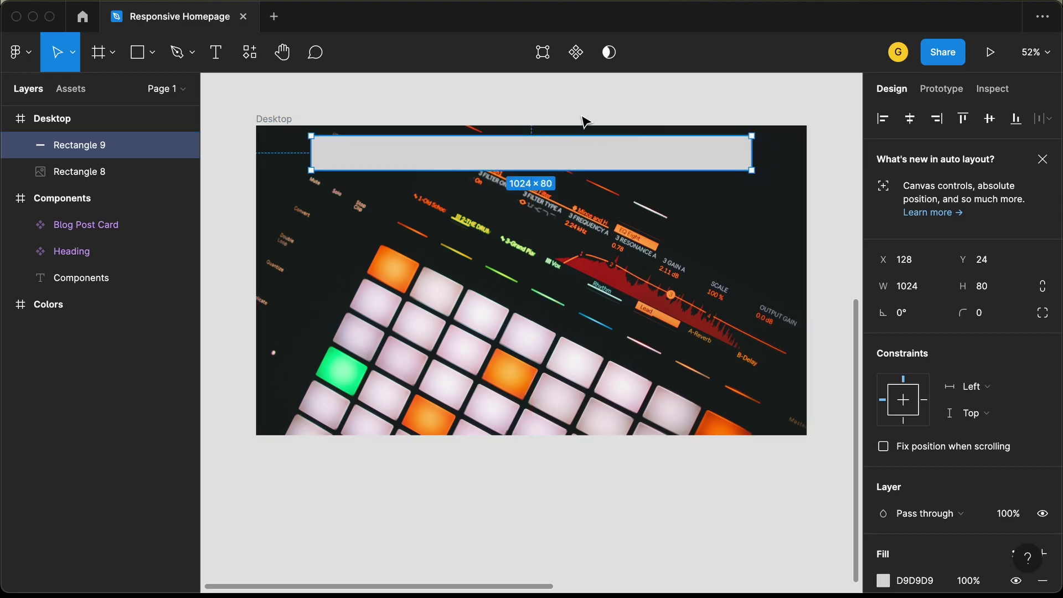
pyautogui.press('alt')
pyautogui.click(545, 125)
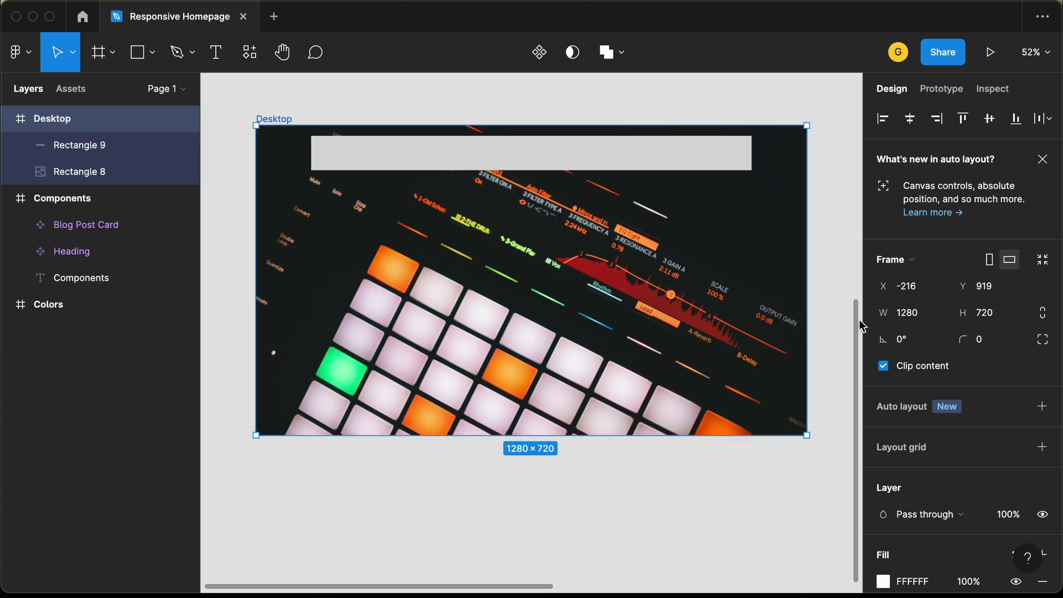
# Set the bar's corner radius to 10 on all corners.
pyautogui.click(693, 158)
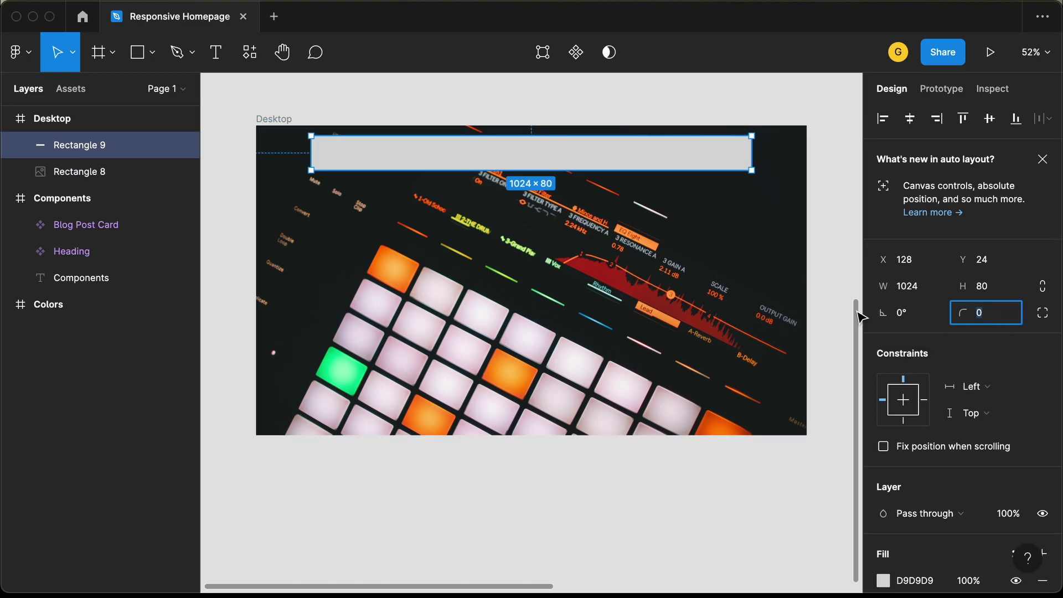
pyautogui.write('10')
pyautogui.press('Return')
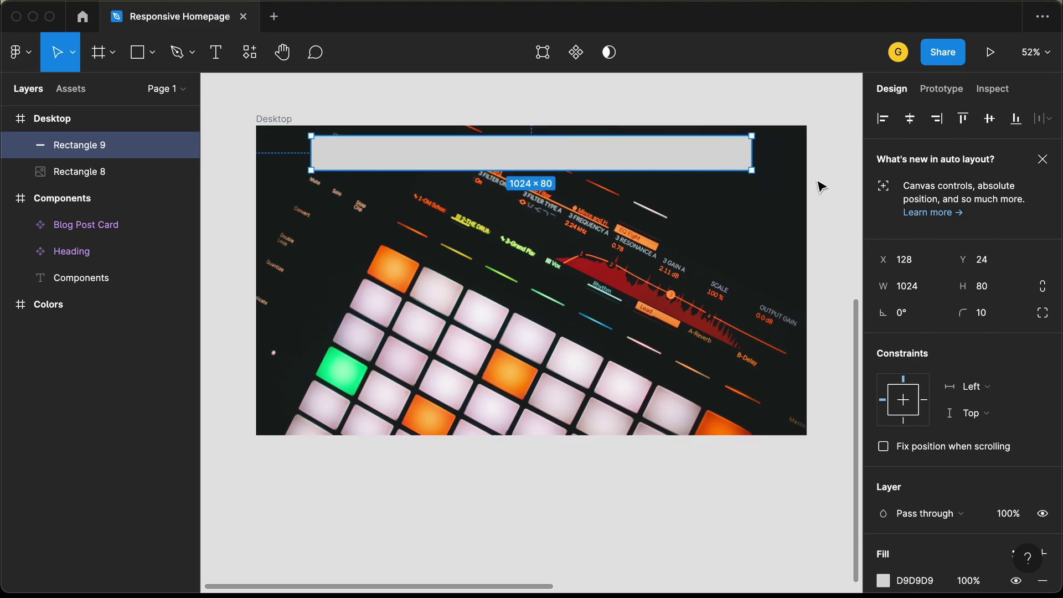
# Set the bar's top-left and top-right corner radii individually to 0 and inspect the corners.
pyautogui.click(1043, 319)
pyautogui.click(905, 345)
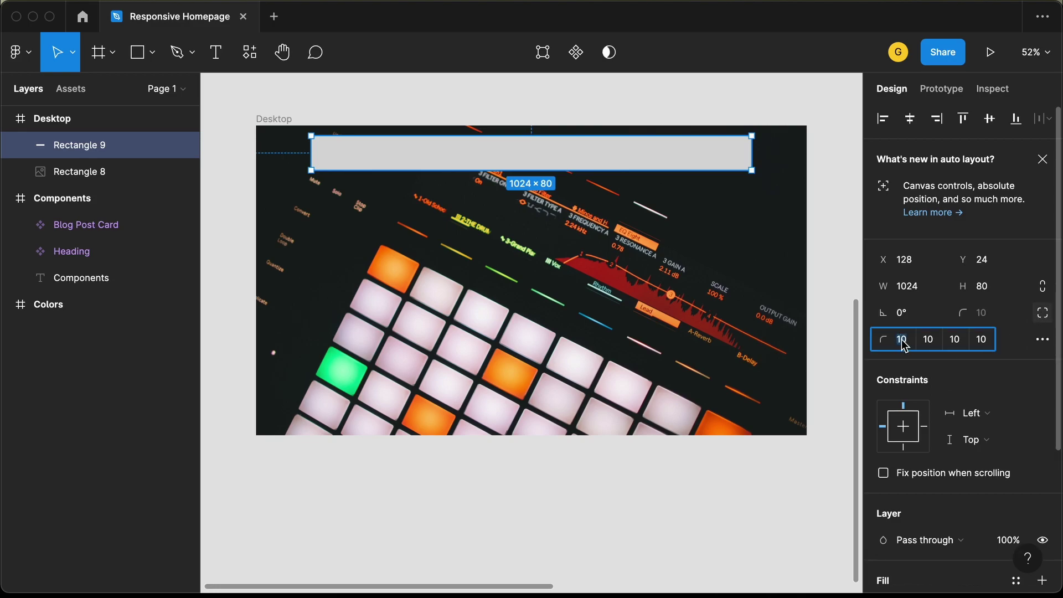
pyautogui.write('0')
pyautogui.press('Tab')
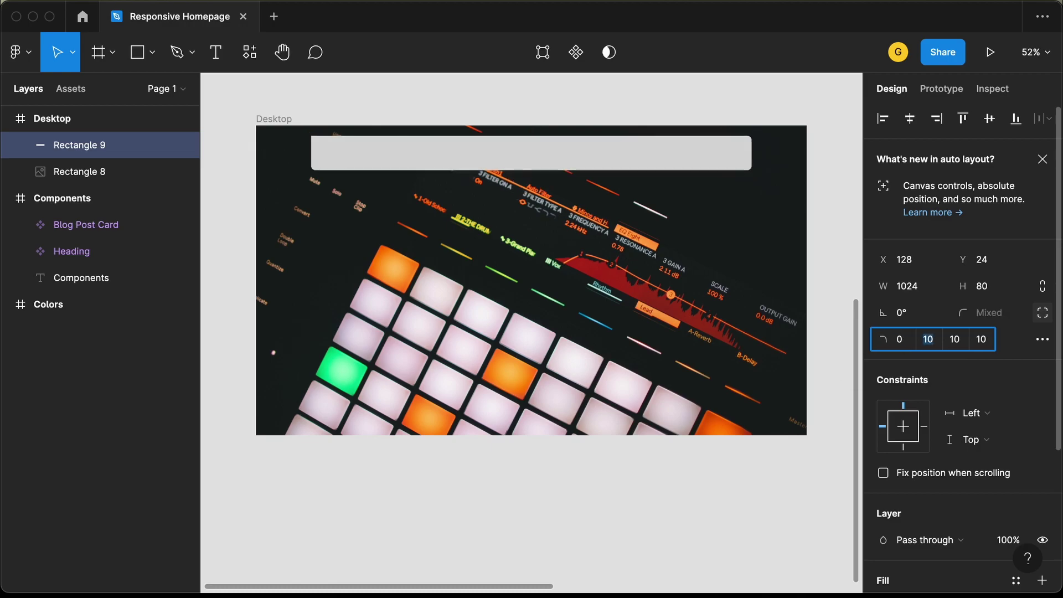
pyautogui.write('0')
pyautogui.press('Return')
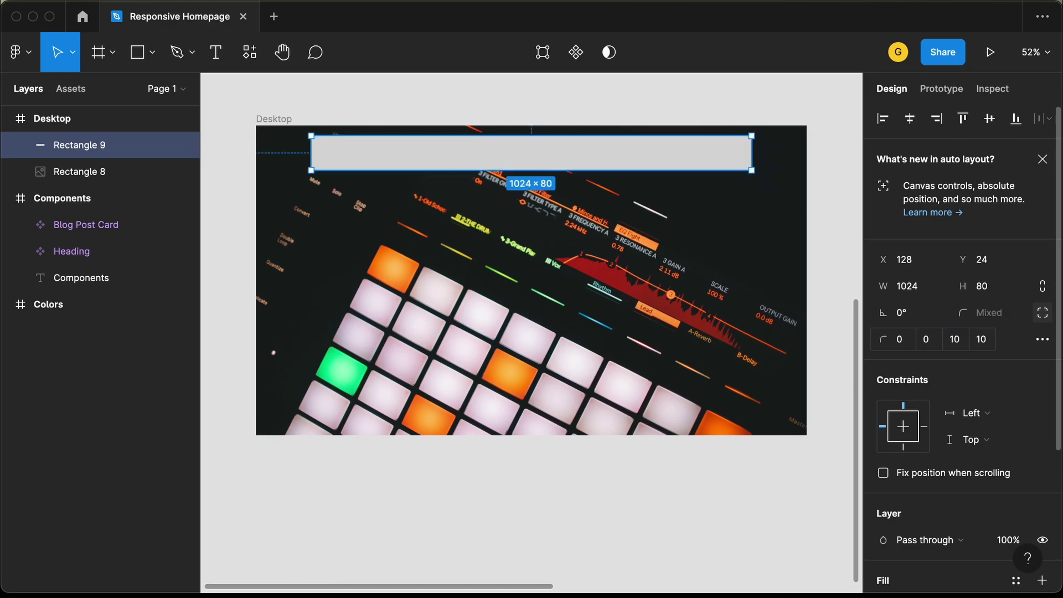
pyautogui.click(505, 111)
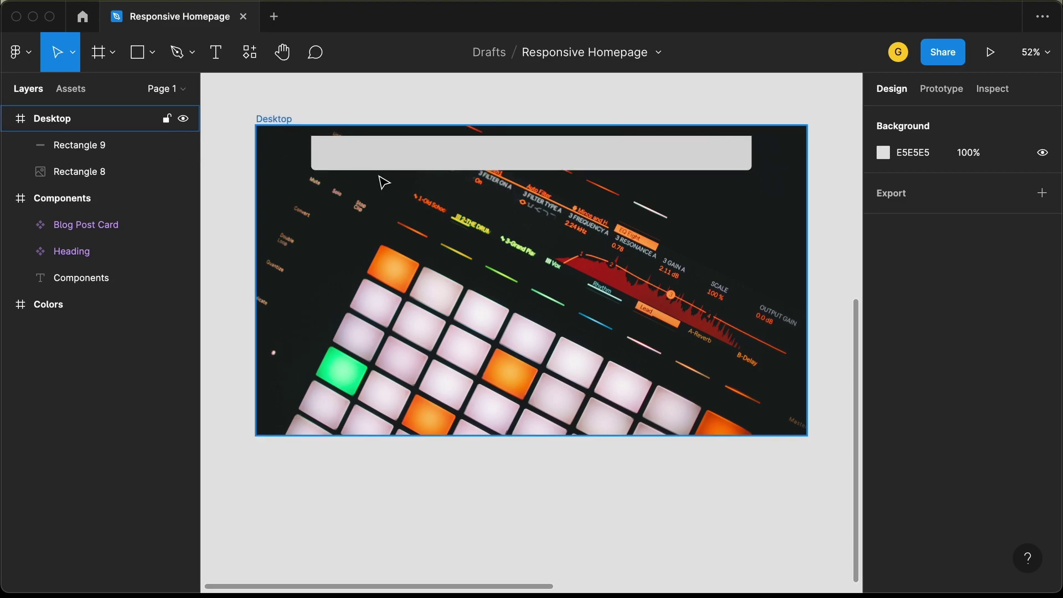
pyautogui.scroll(5, 383, 183)
pyautogui.scroll(-5, 384, 182)
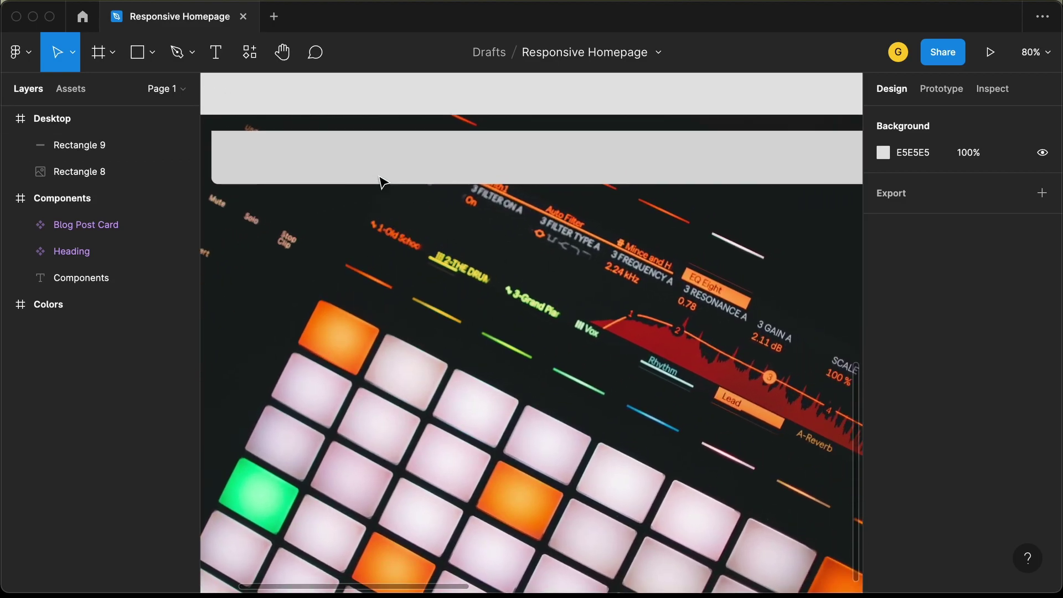
# Fill the 1024×80 bar with black (000000) at 50% opacity.
pyautogui.click(564, 166)
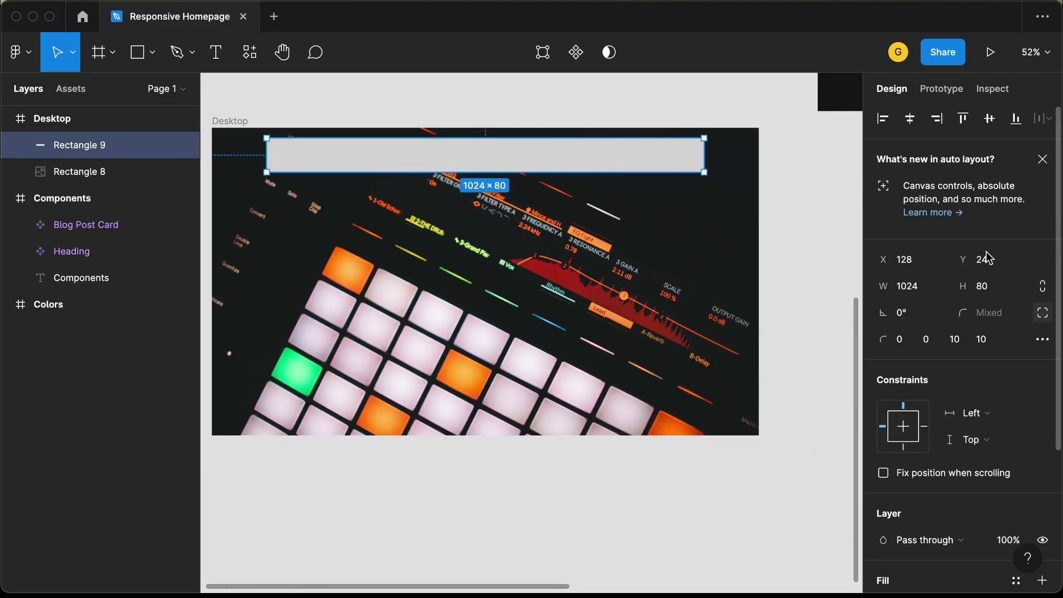
pyautogui.scroll(-5, 1030, 434)
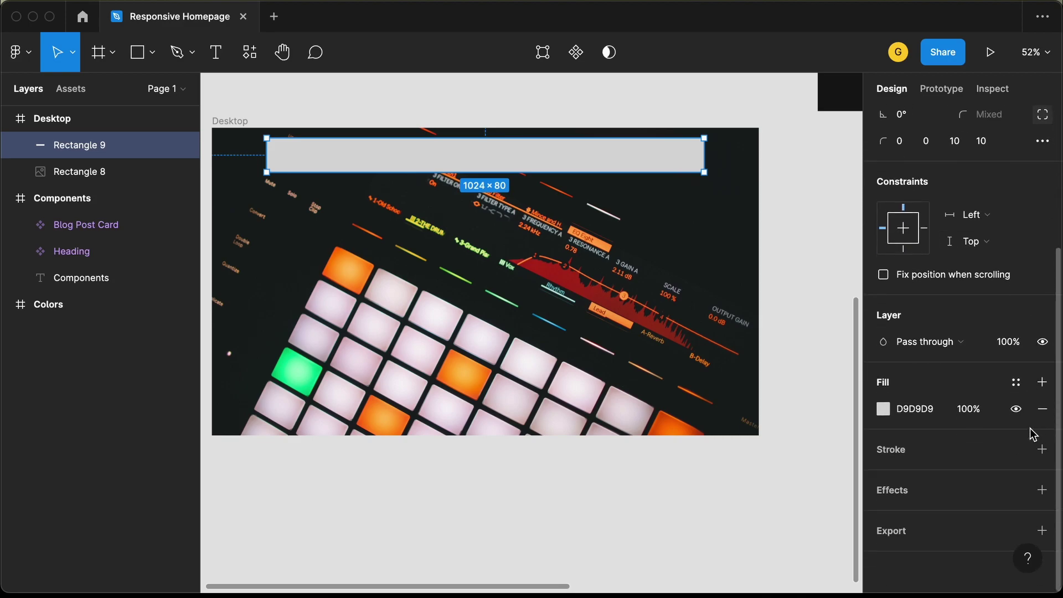
pyautogui.click(883, 409)
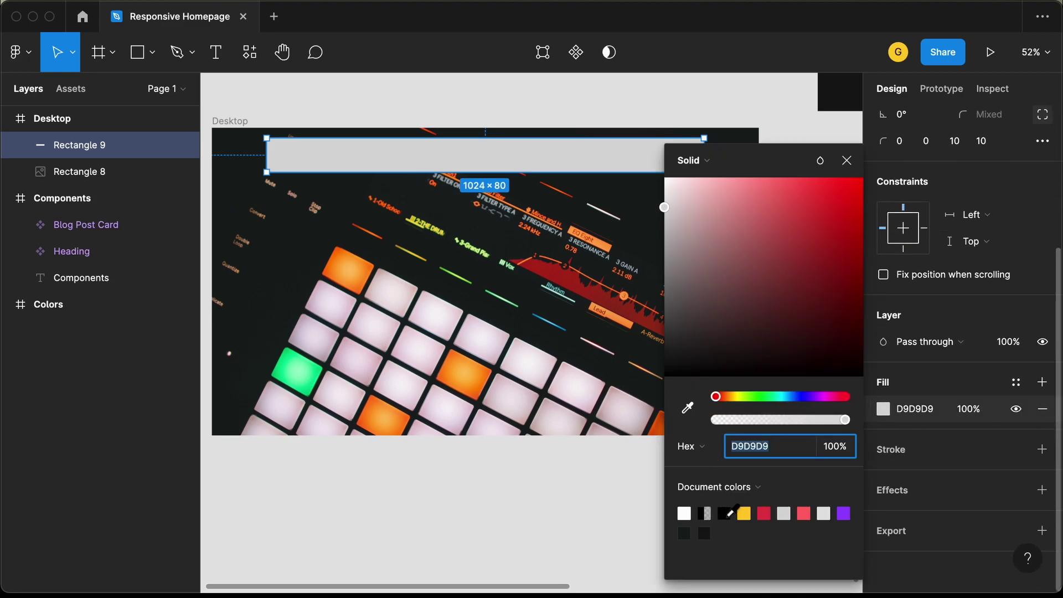
pyautogui.click(725, 513)
pyautogui.click(963, 410)
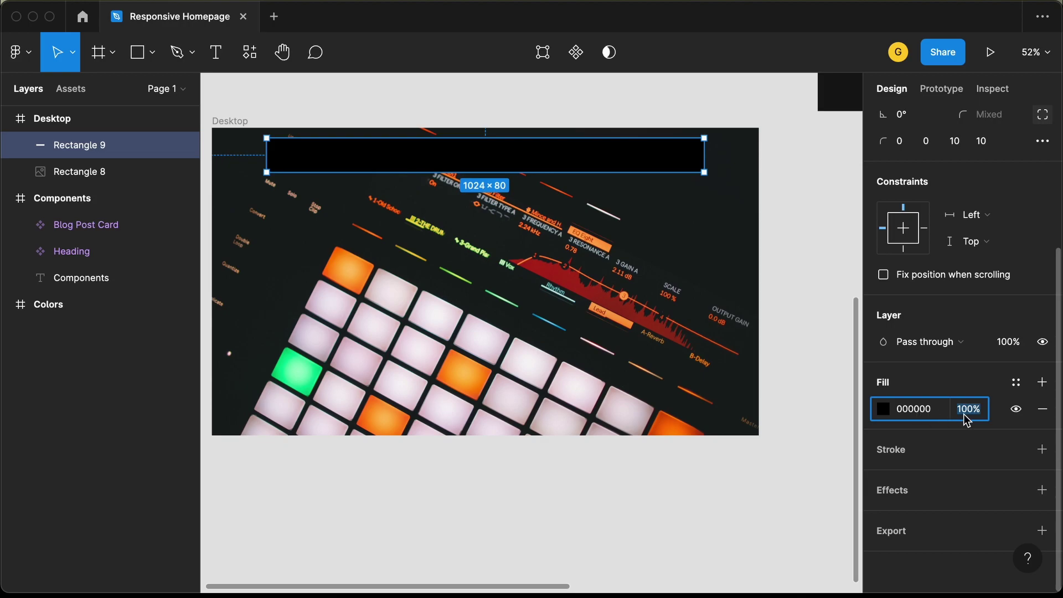
pyautogui.write('50')
pyautogui.press('Return')
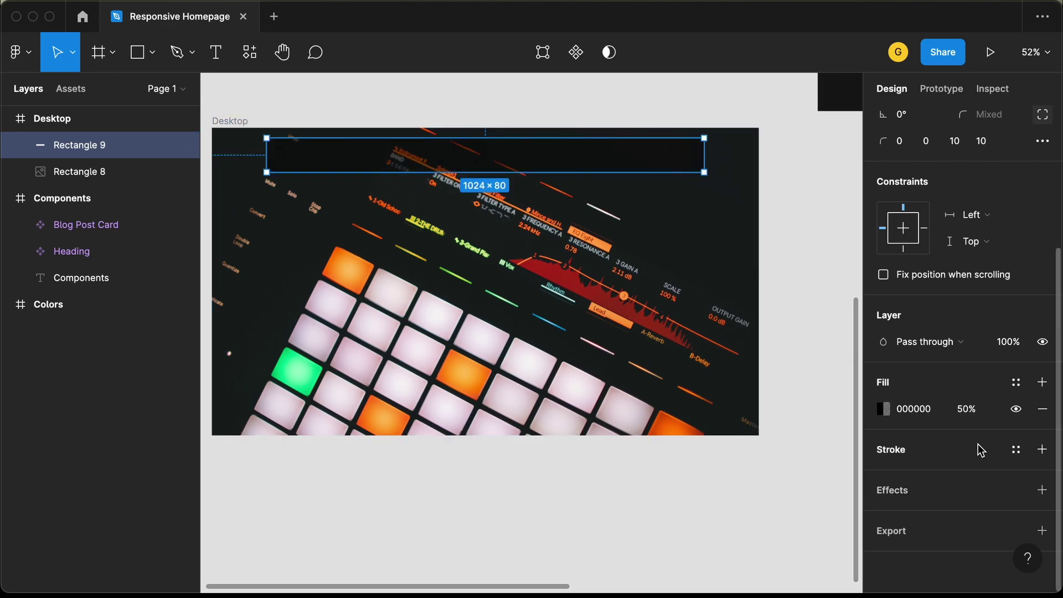
# Add a background blur effect to the bar with a blur value of 40.
pyautogui.click(1041, 490)
pyautogui.click(941, 492)
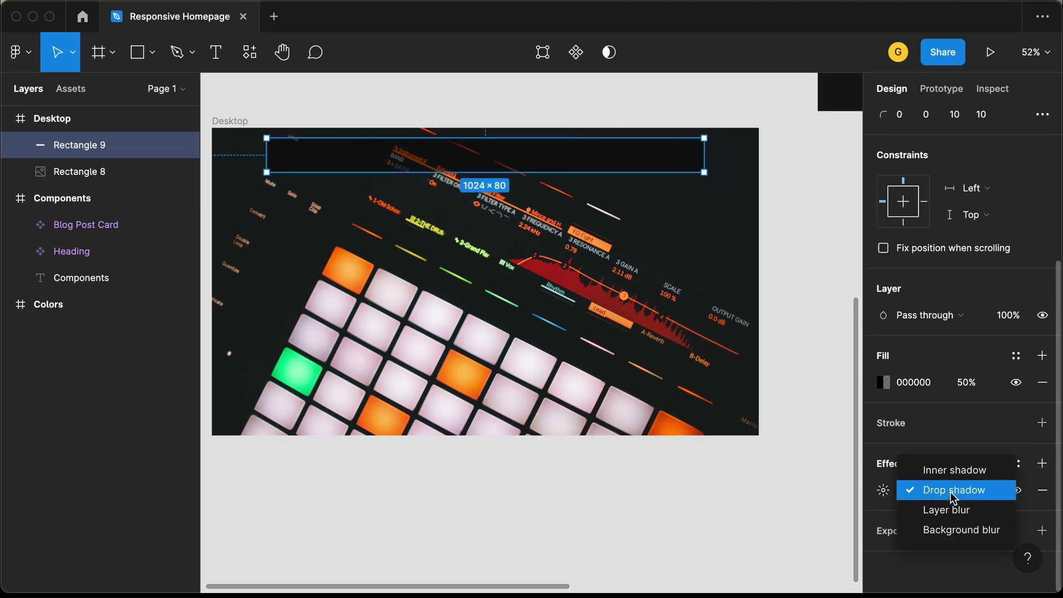
pyautogui.click(965, 531)
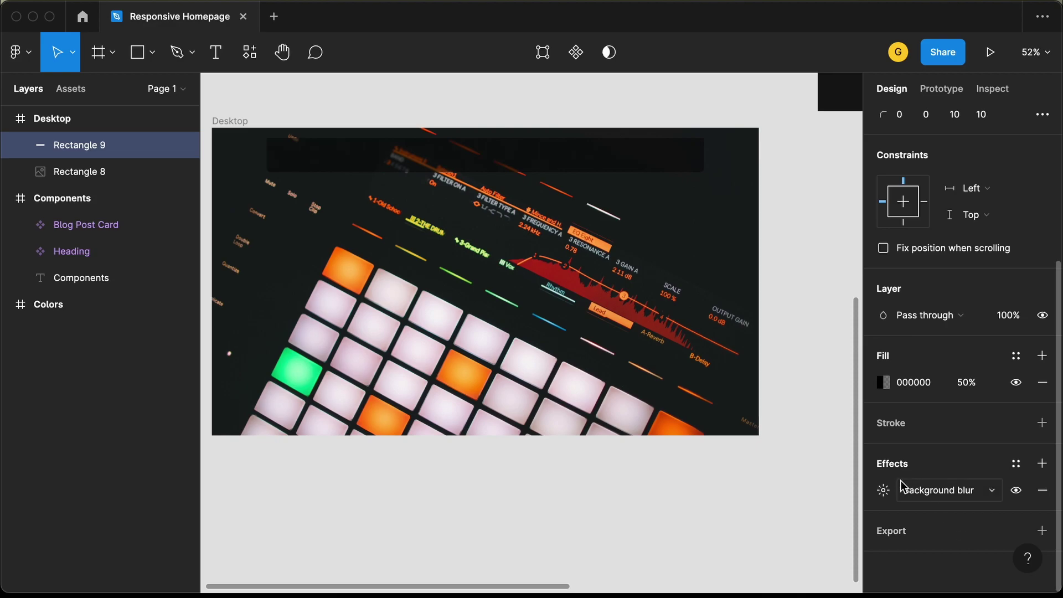
pyautogui.click(882, 490)
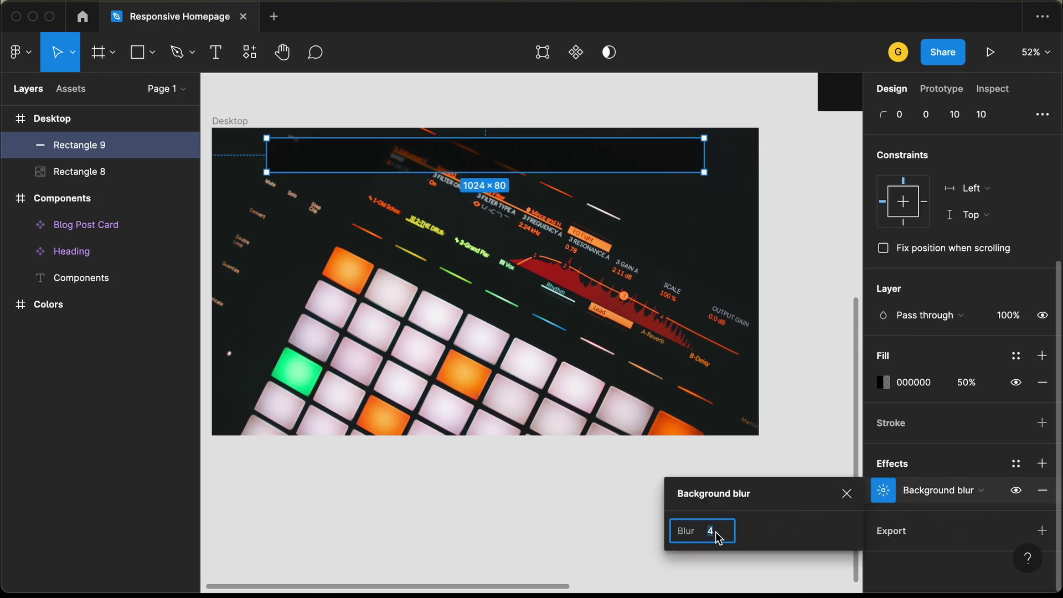
pyautogui.write('0')
pyautogui.press('Return')
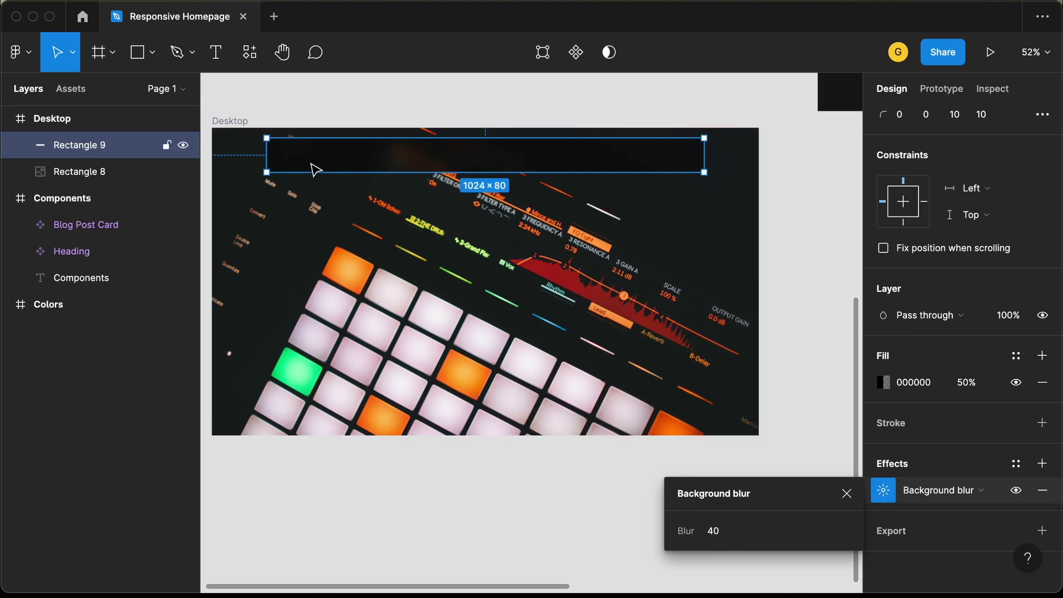
# Add the text "SoundDZign" near the left end of the bar as the site logo.
pyautogui.scroll(8, 296, 164)
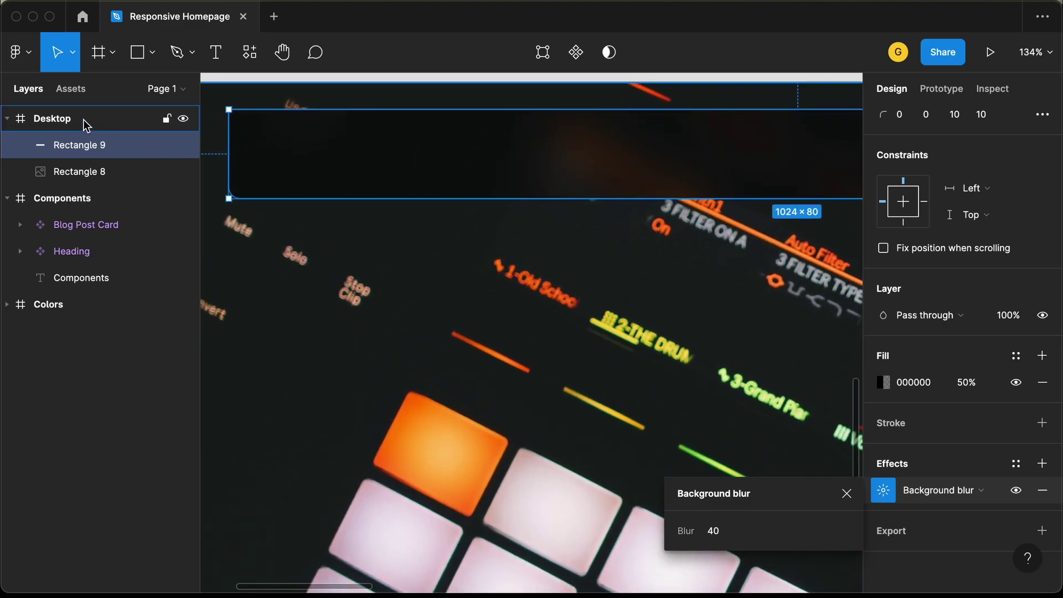
pyautogui.click(216, 52)
pyautogui.click(287, 155)
pyautogui.write('Sou')
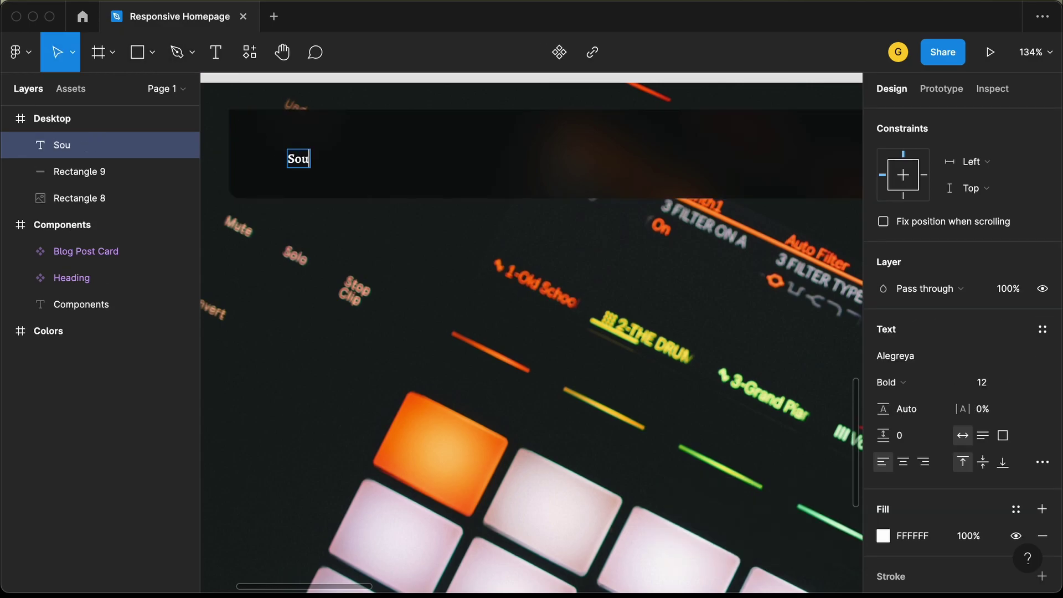
pyautogui.write('ndDZign')
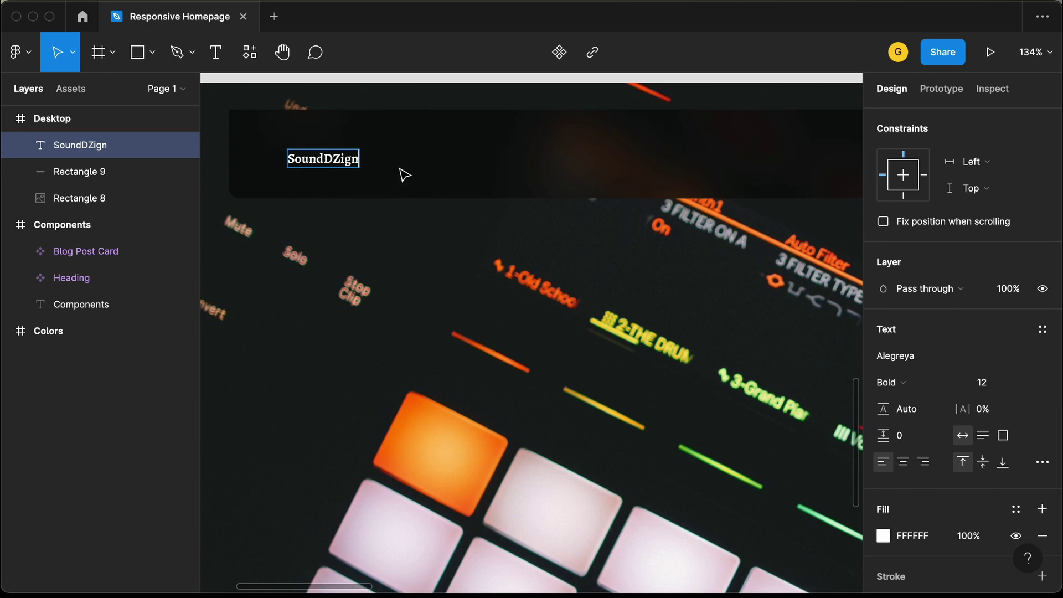
pyautogui.press('Escape')
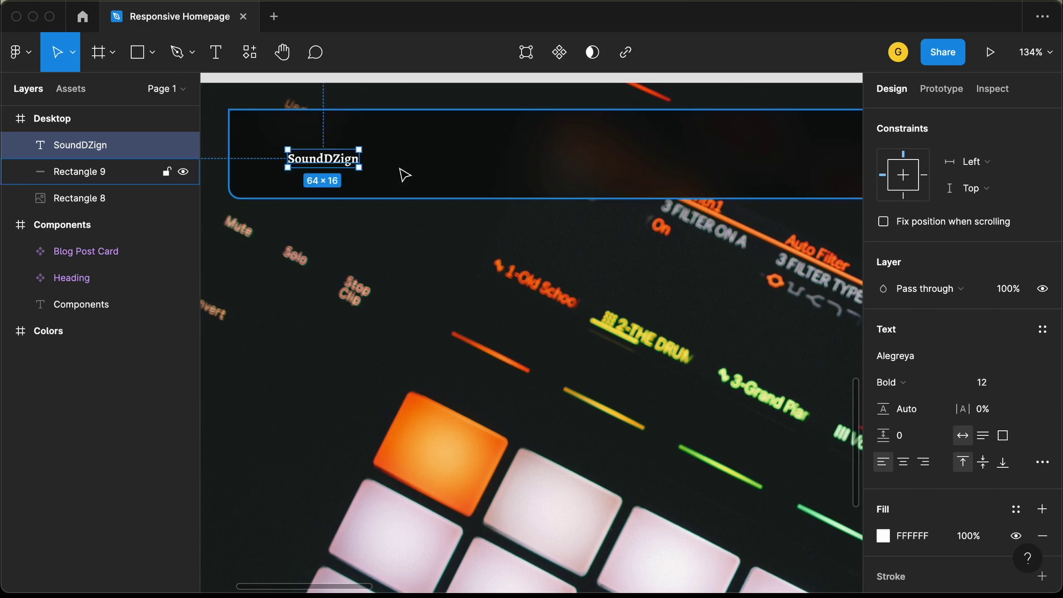
# Set the logo text's font to Inter Extra Bold at size 16.
pyautogui.click(912, 357)
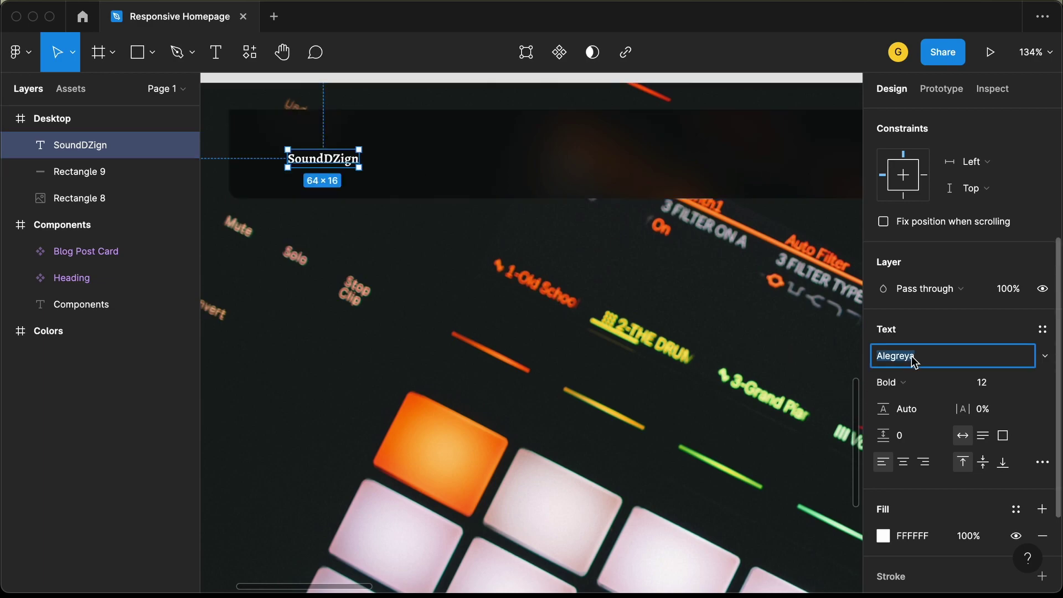
pyautogui.write('Inter')
pyautogui.press('Return')
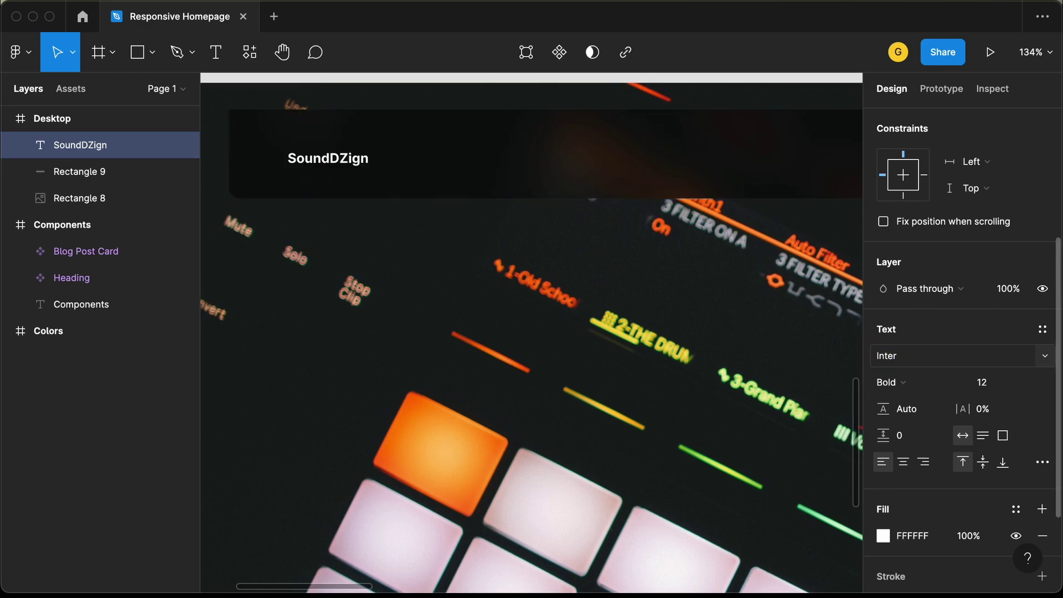
pyautogui.click(924, 382)
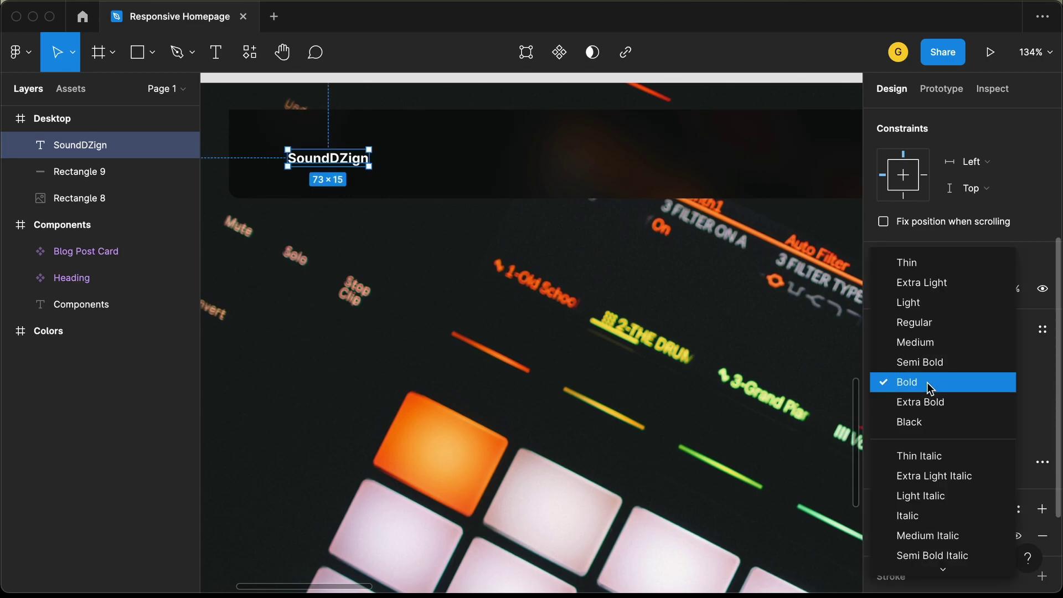
pyautogui.click(952, 408)
pyautogui.click(996, 386)
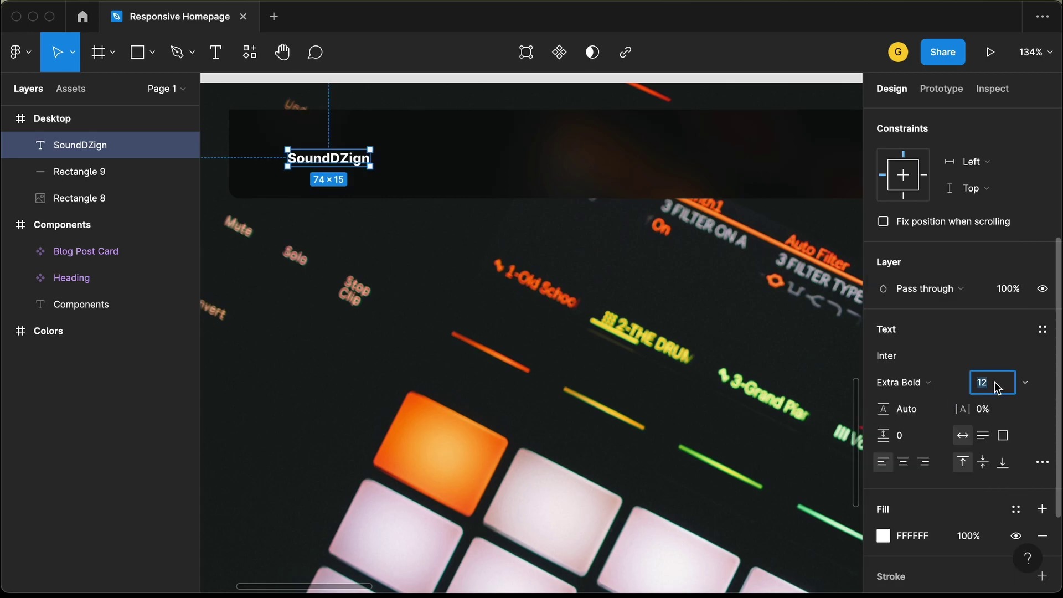
pyautogui.write('1')
pyautogui.press('Return')
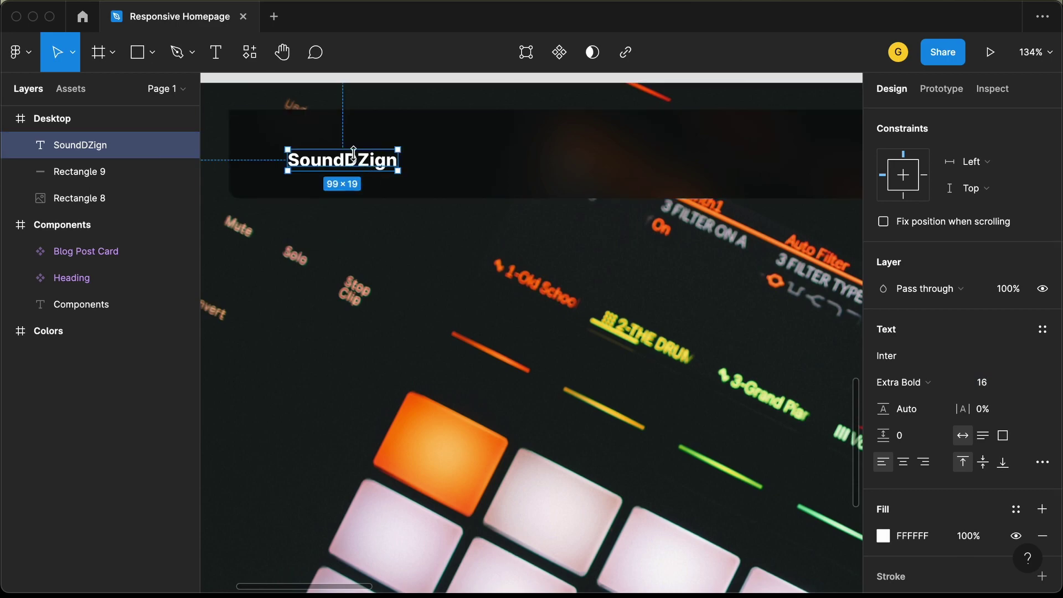
# Color only the "DZign" part of the logo text red (E63946) using the document colors.
pyautogui.scroll(5, 354, 155)
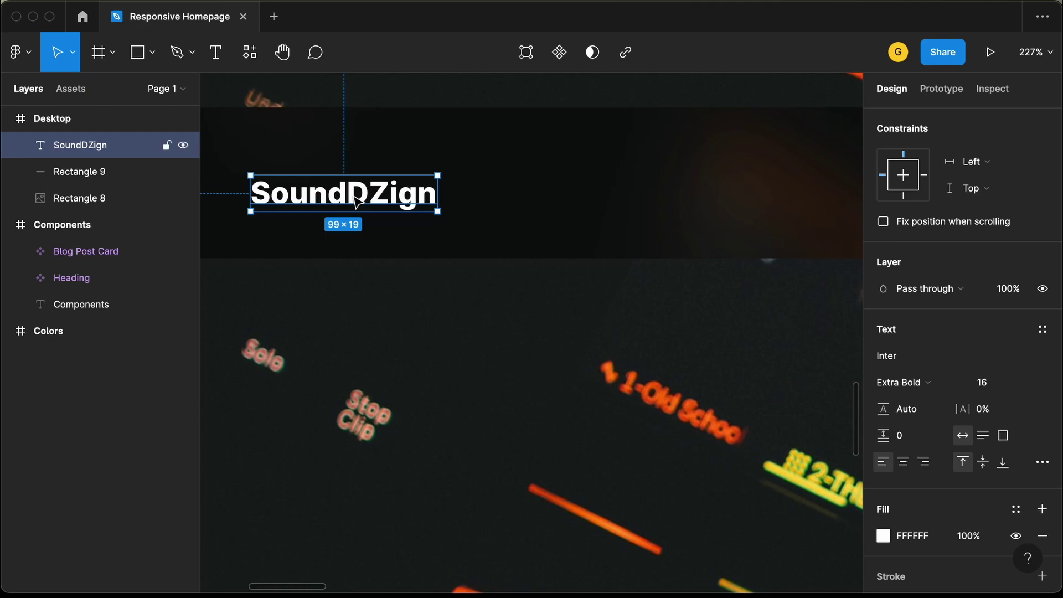
pyautogui.doubleClick(357, 197)
pyautogui.click(351, 193)
pyautogui.moveTo(352, 192); pyautogui.dragTo(450, 192)
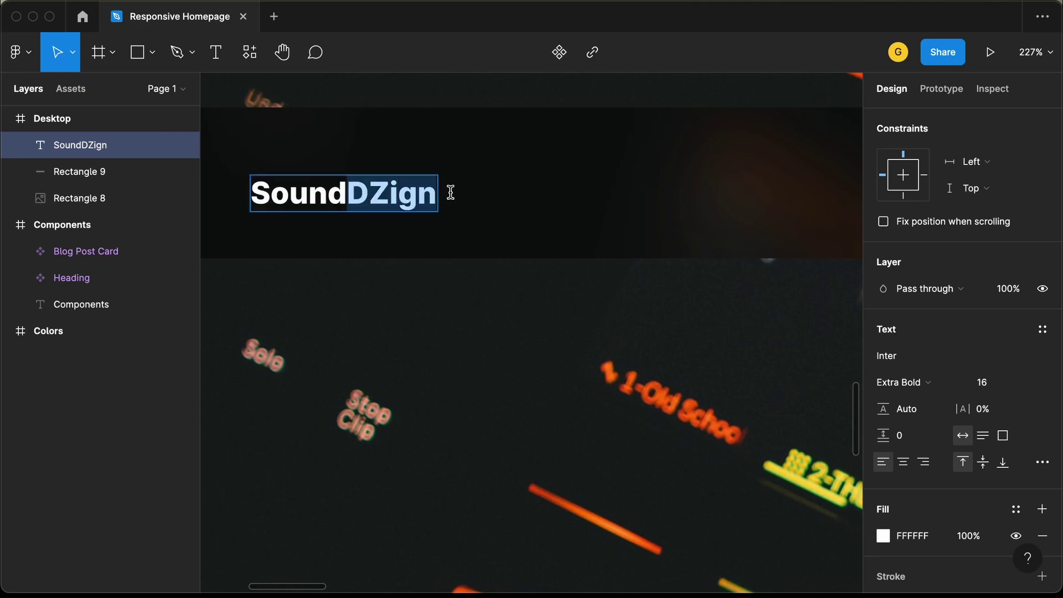
pyautogui.scroll(-3, 963, 436)
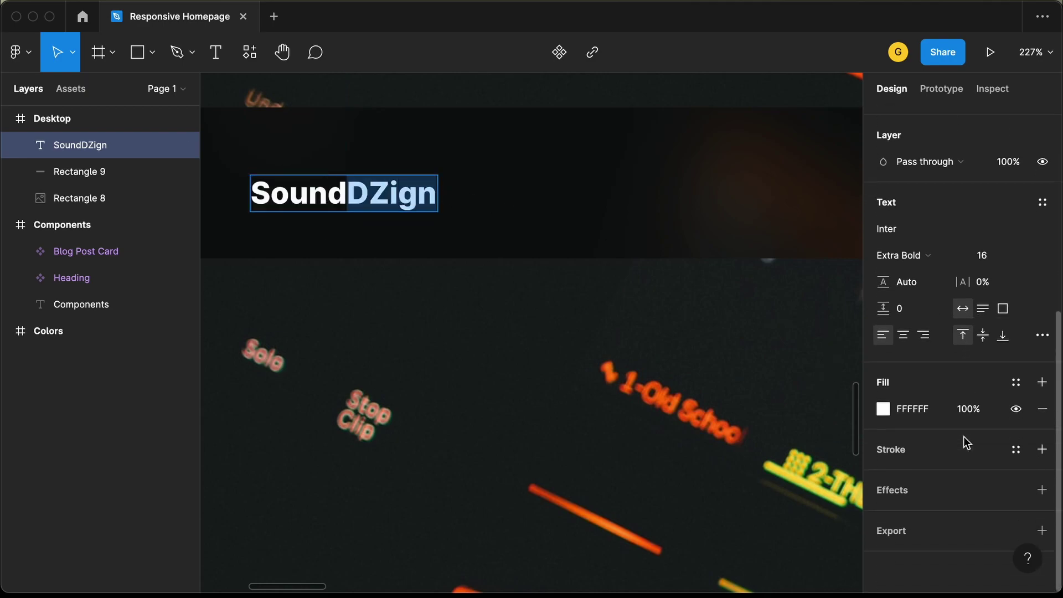
pyautogui.click(883, 408)
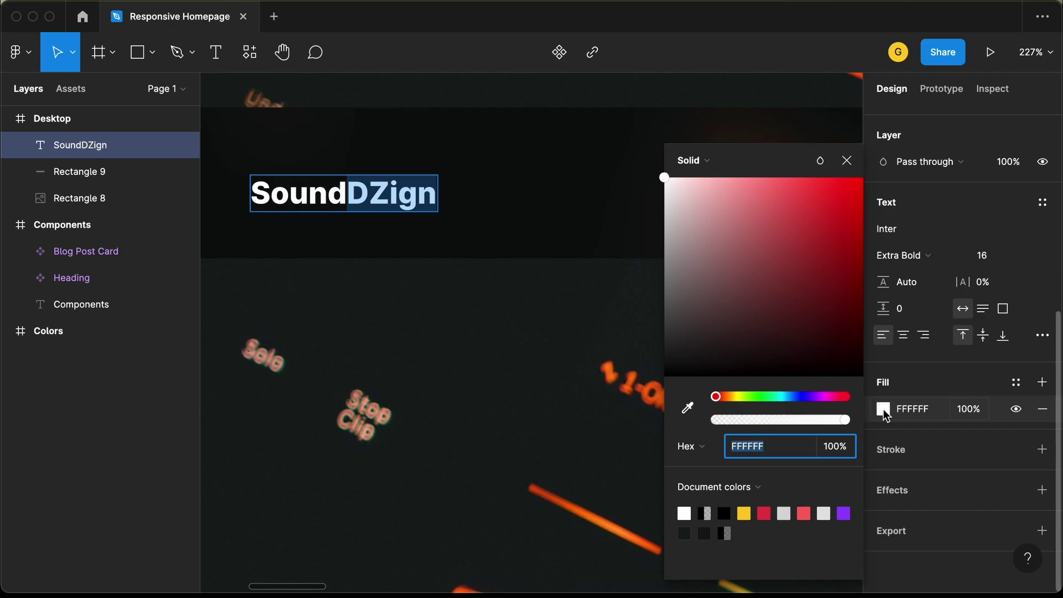
pyautogui.click(763, 513)
pyautogui.click(847, 160)
pyautogui.press('Escape')
# Nudge the logo text left to X 160, 32 px from the bar's left edge.
pyautogui.scroll(2, 339, 292)
pyautogui.press('alt')
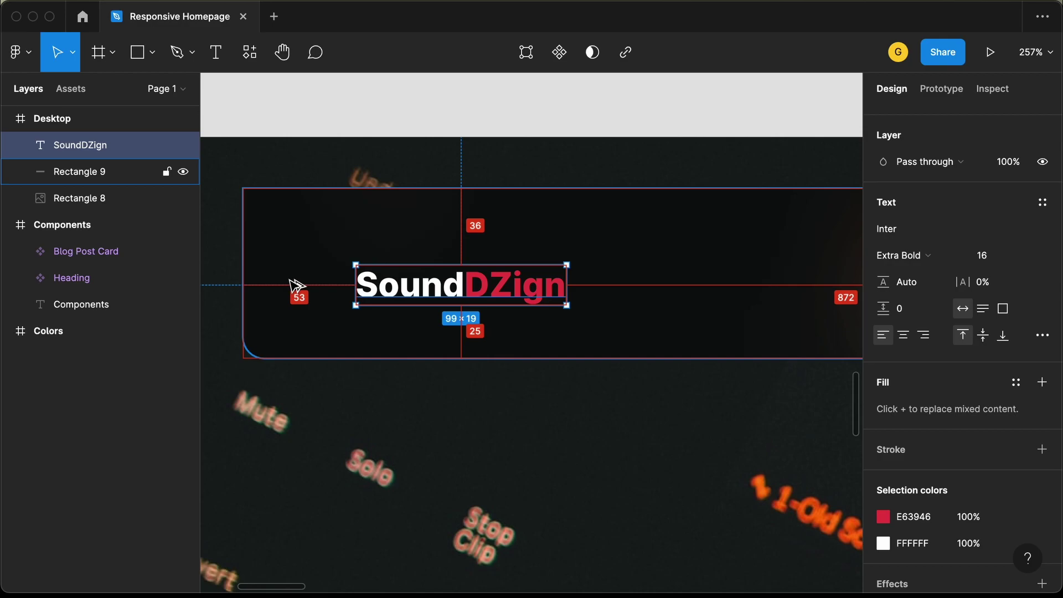
pyautogui.hotkey('shift', 'Left')
pyautogui.hotkey('shift', 'Right')
pyautogui.hotkey('shift', 'Left')
pyautogui.hotkey('shift', 'Right')
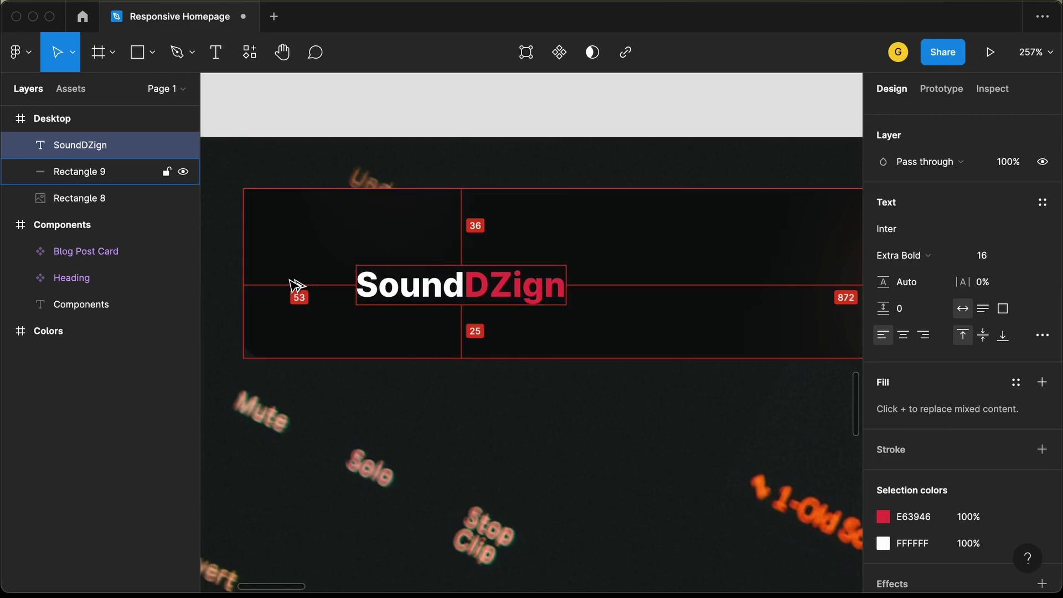
pyautogui.hotkey('shift', 'Left')
pyautogui.hotkey('shift', 'Left')
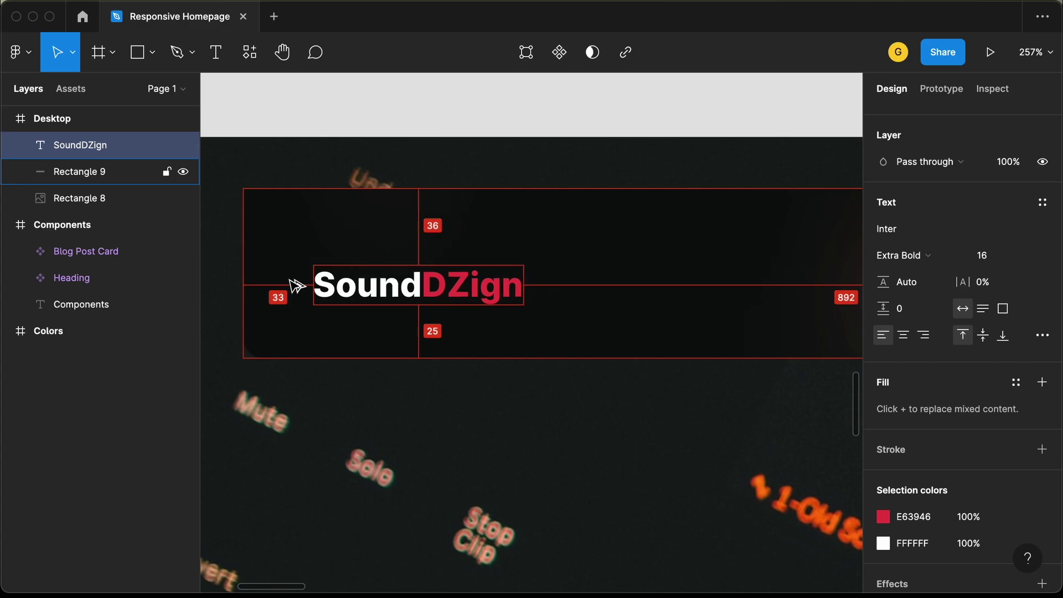
pyautogui.press('Left')
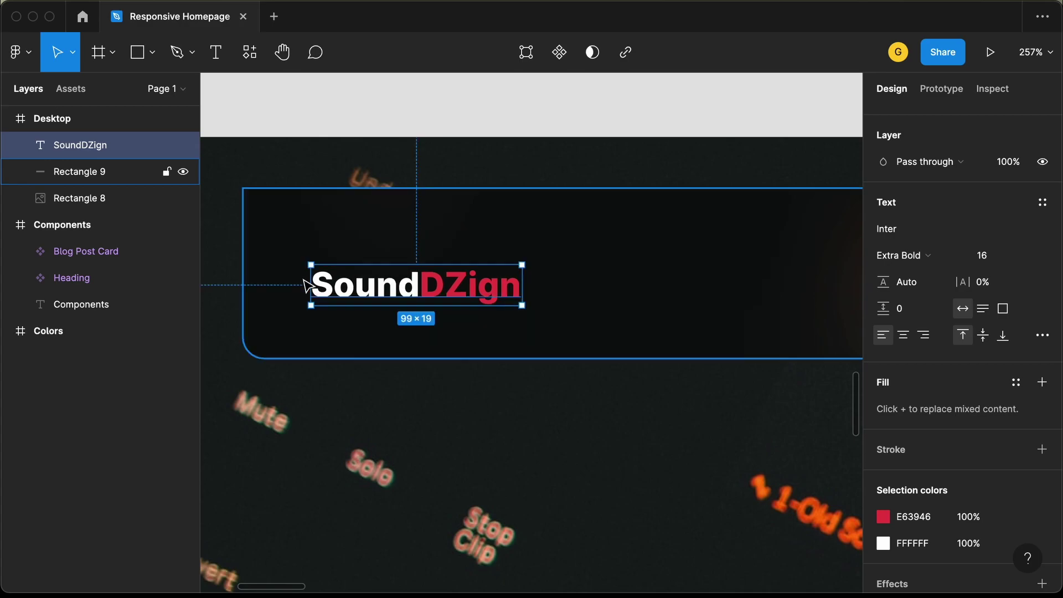
# Align the vertical centers of the bar and the logo text.
pyautogui.click(446, 223)
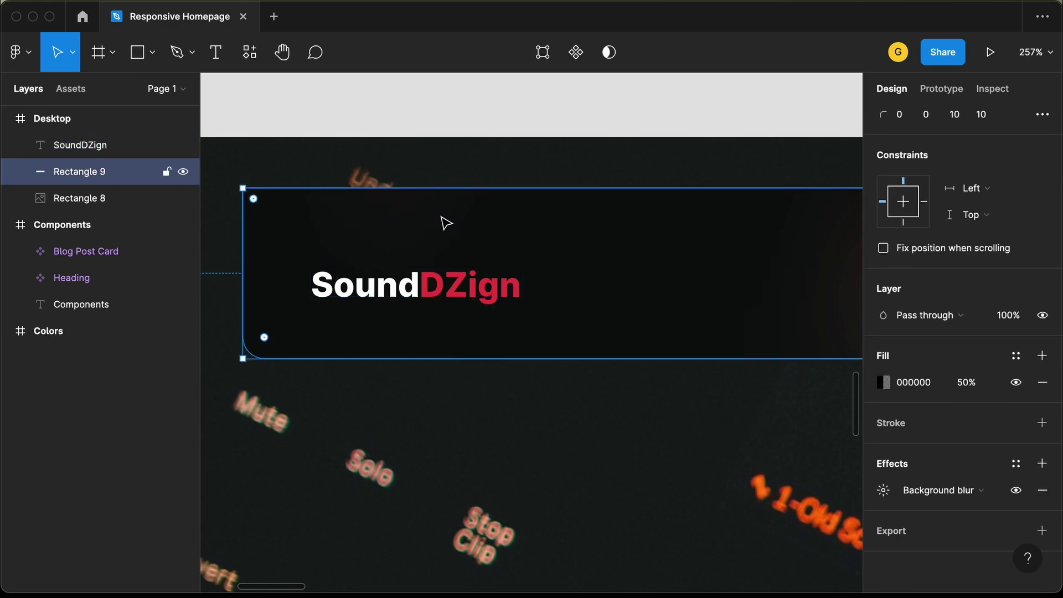
pyautogui.keyDown('shift'); pyautogui.click(429, 285); pyautogui.keyUp('shift')
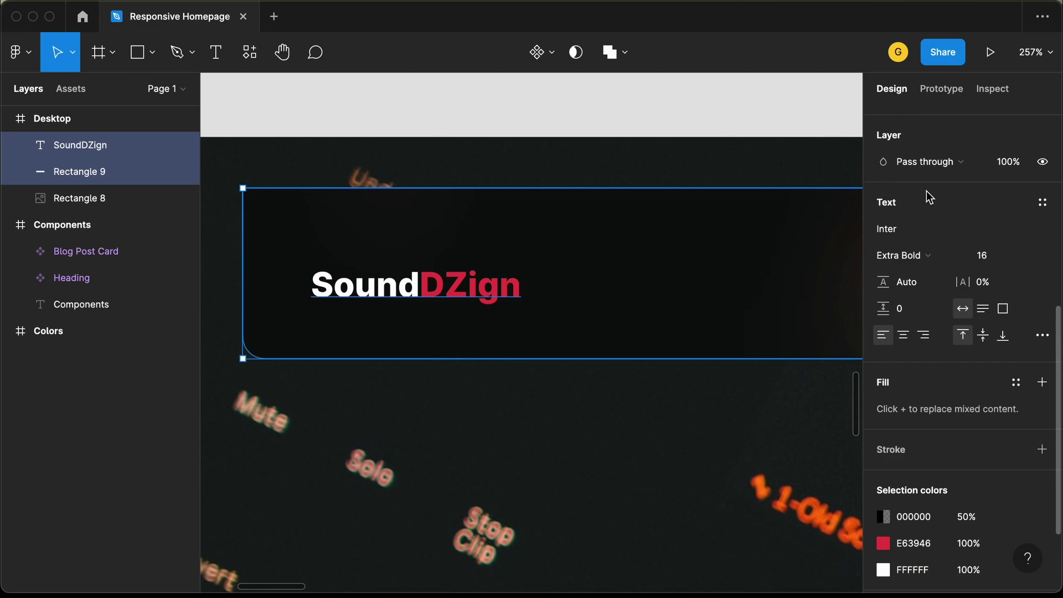
pyautogui.scroll(10, 928, 194)
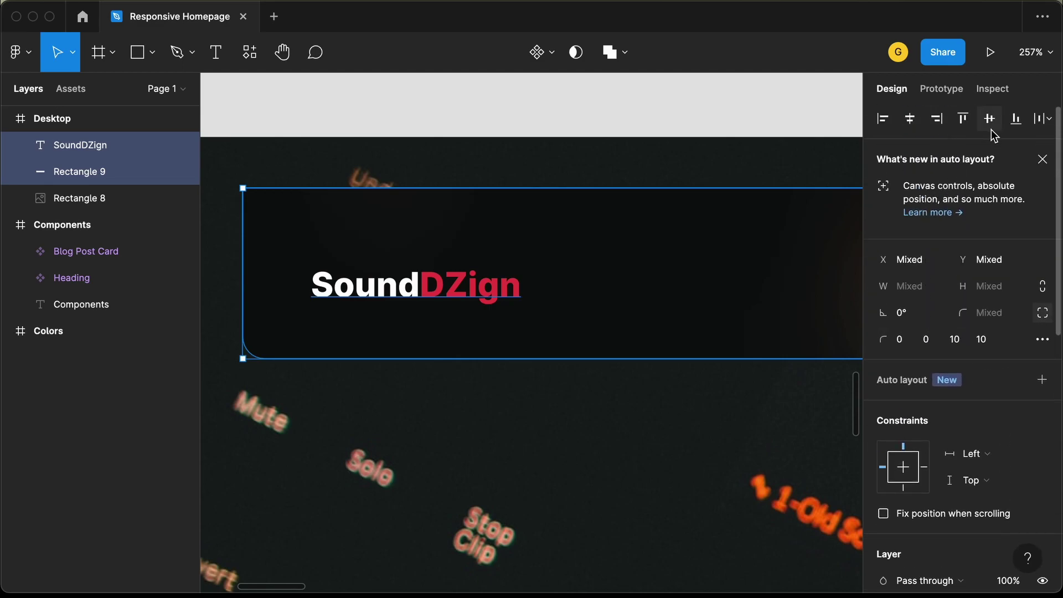
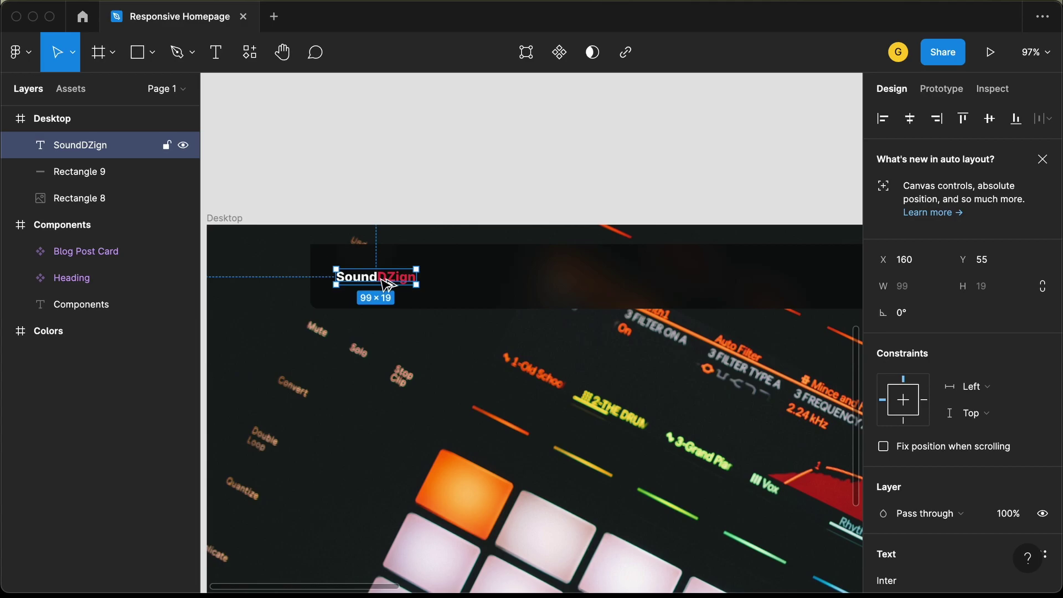
# Duplicate the logo text horizontally to X 396 and change the copy's text to "About".
pyautogui.moveTo(387, 284); pyautogui.dragTo(574, 284)
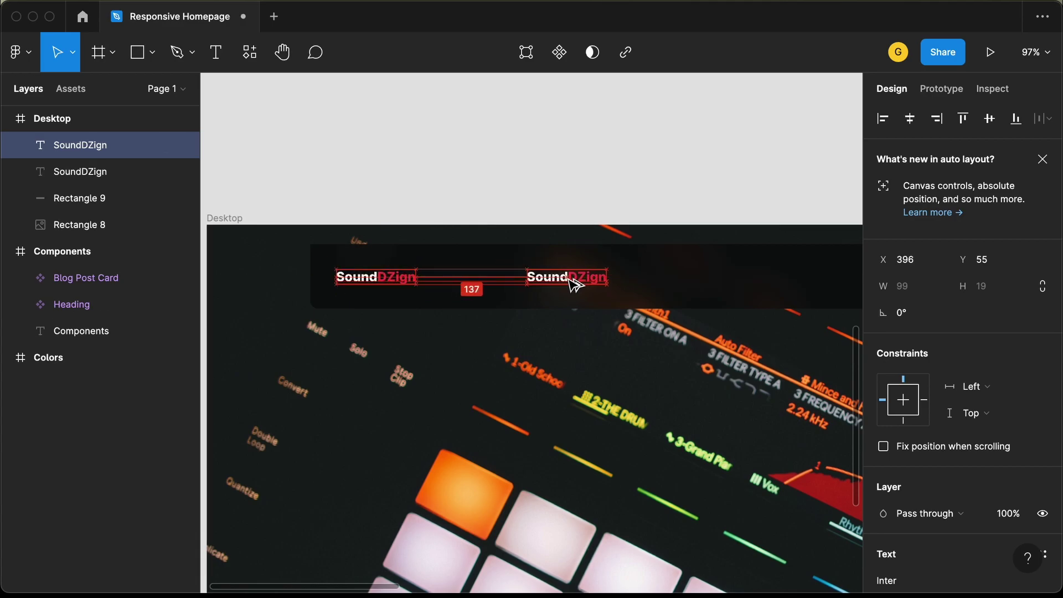
pyautogui.hscroll(5, 554, 277)
pyautogui.scroll(-1, 554, 276)
pyautogui.doubleClick(455, 246)
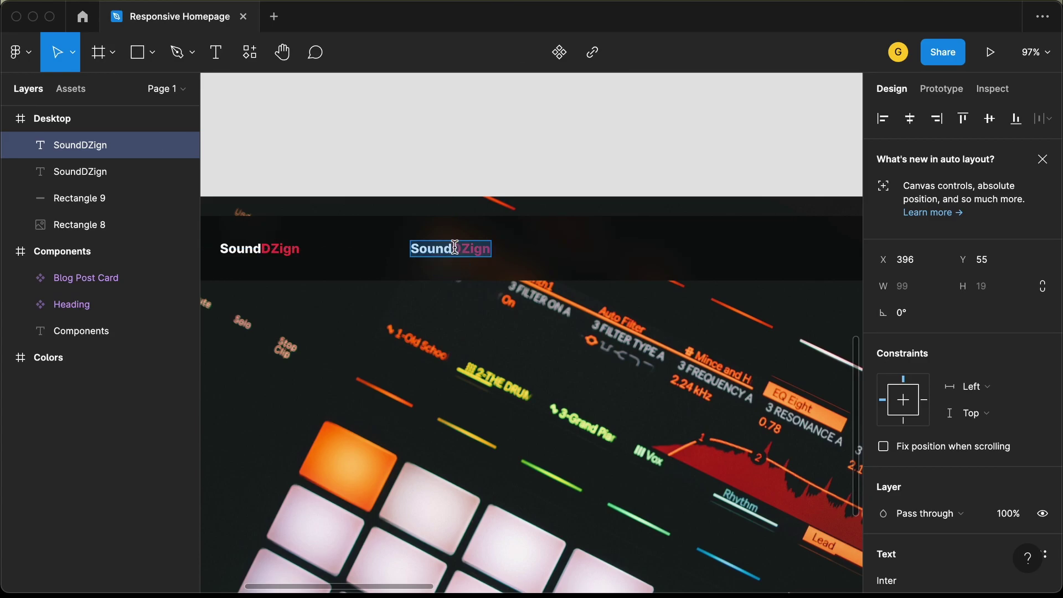
pyautogui.write('About')
pyautogui.press('Escape')
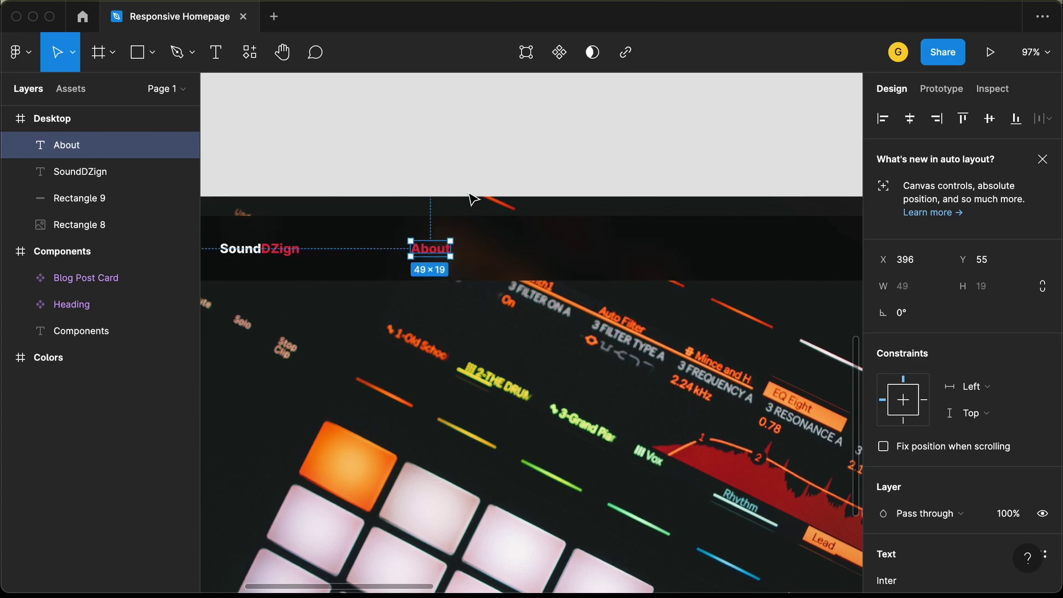
# Change the fill of the "About" text to white (FFFFFF).
pyautogui.scroll(-5, 939, 458)
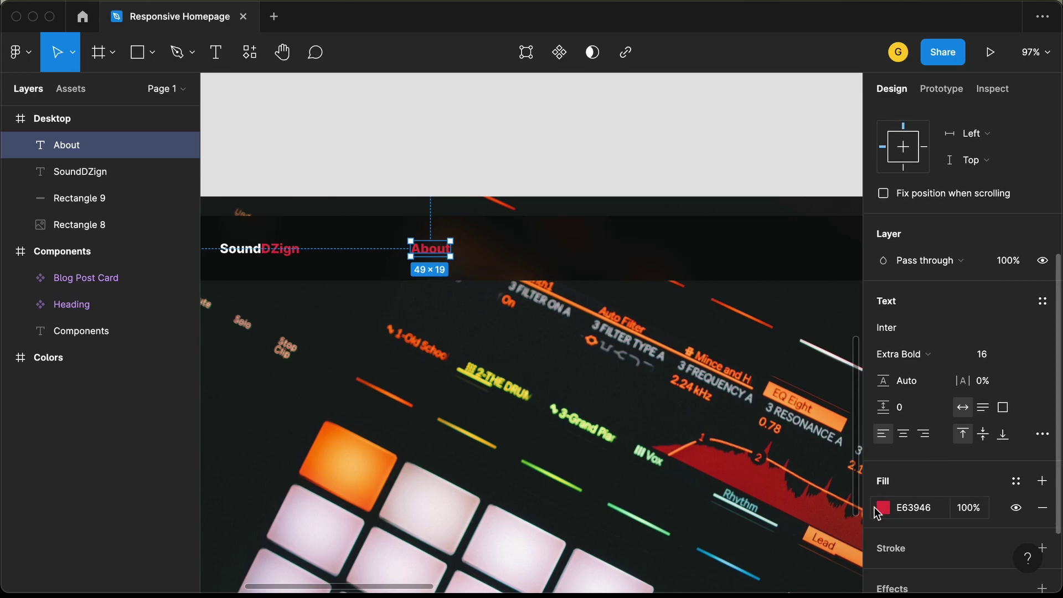
pyautogui.click(883, 507)
pyautogui.moveTo(761, 301); pyautogui.dragTo(636, 161)
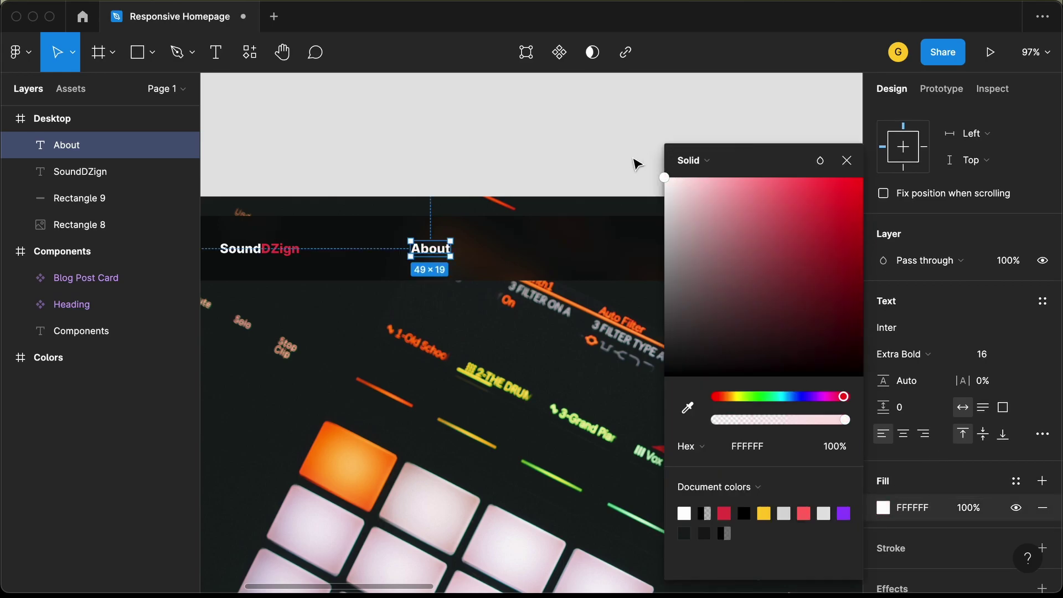
# Duplicate the "About" text to the right with a 50 px gap and change the copy's text to "Course Details".
pyautogui.click(847, 160)
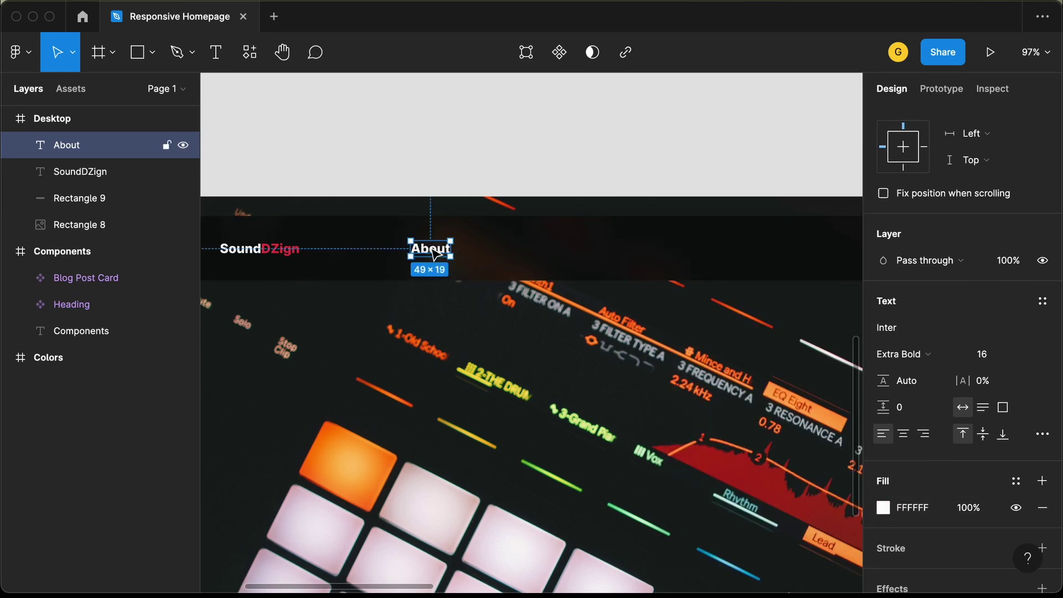
pyautogui.moveTo(433, 253); pyautogui.dragTo(528, 254)
pyautogui.press('alt')
pyautogui.hotkey('shift', 'Left')
pyautogui.hotkey('shift', 'Left')
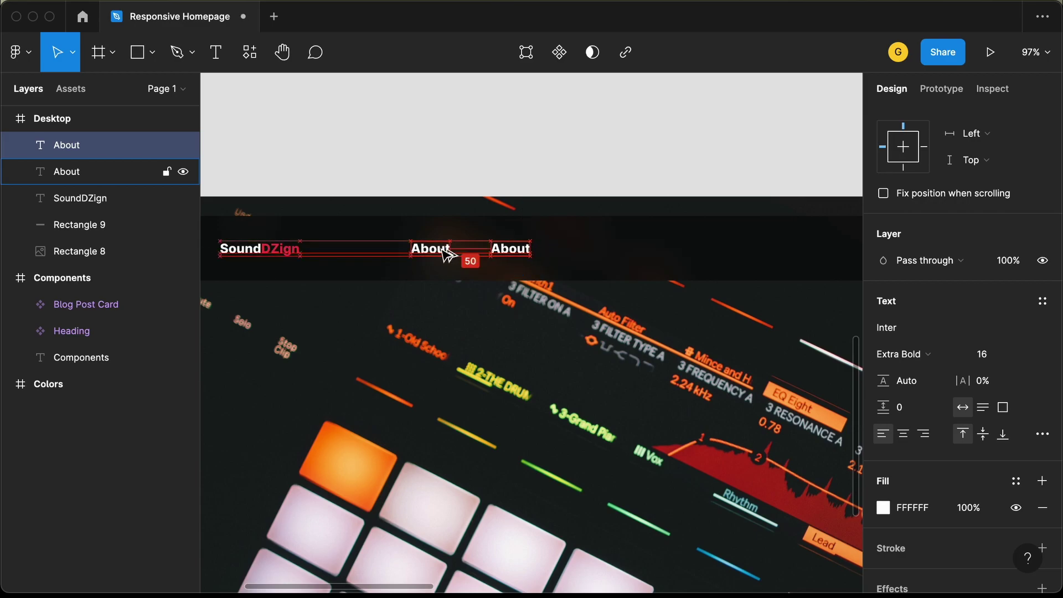
pyautogui.doubleClick(512, 248)
pyautogui.write('Course Details')
pyautogui.press('Escape')
# Duplicate the "Course Details" text horizontally to the right and change the copy's text to "Blog".
pyautogui.moveTo(534, 252); pyautogui.dragTo(671, 247)
pyautogui.doubleClick(671, 247)
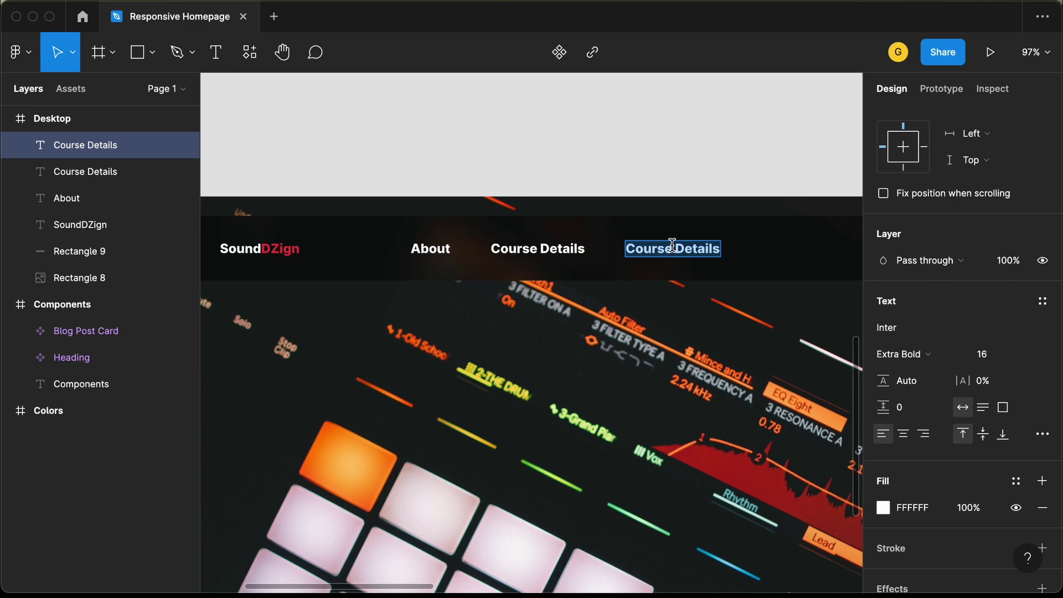
pyautogui.write('Blog')
pyautogui.hscroll(3, 678, 225)
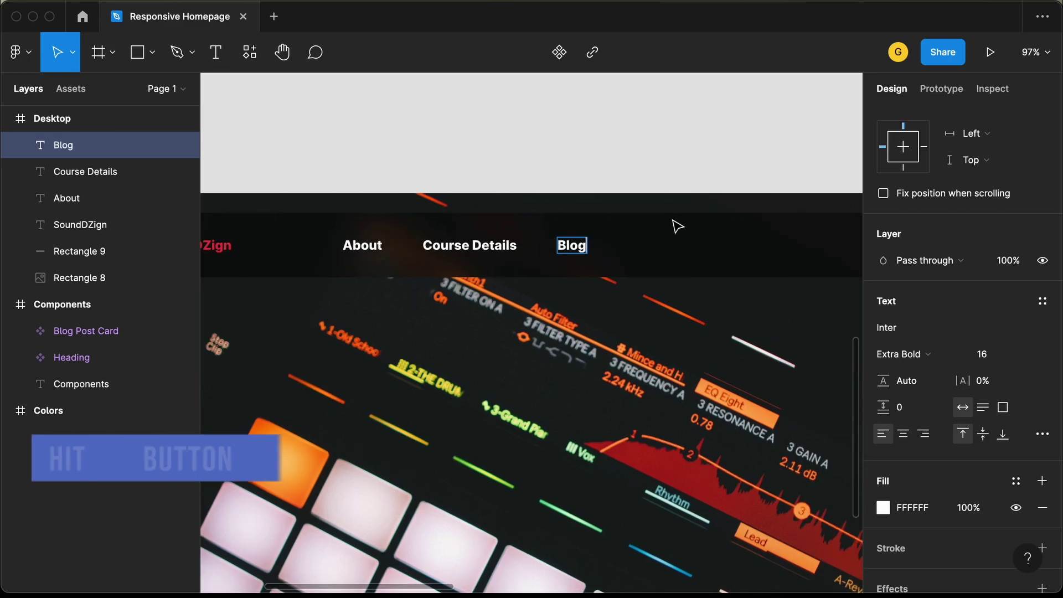
pyautogui.press('Escape')
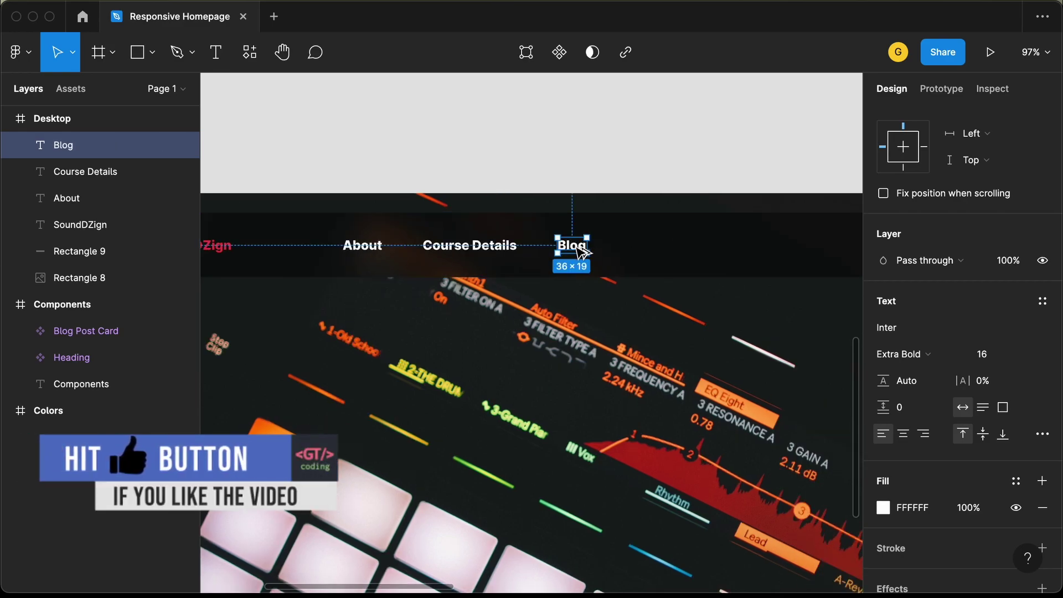
# Duplicate the "Blog" text horizontally to the right and change the copy's text to "Testimonials".
pyautogui.moveTo(581, 252); pyautogui.dragTo(664, 246)
pyautogui.doubleClick(642, 245)
pyautogui.press('BackSpace')
pyautogui.write('Testimonials')
pyautogui.press('Escape')
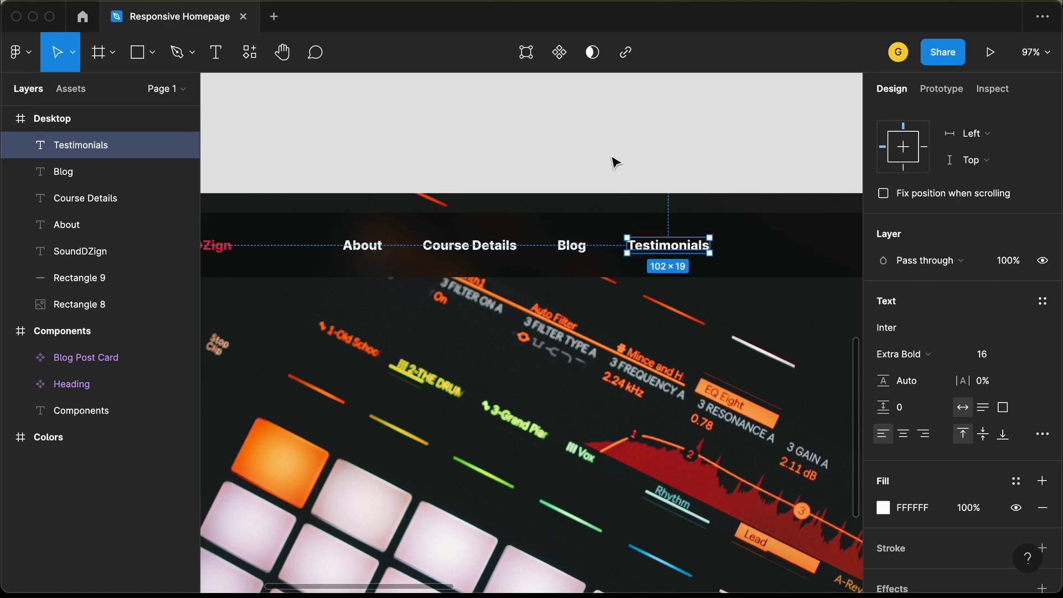
# Move the About, Course Details, Blog and Testimonials links together to the right end of the navigation bar.
pyautogui.scroll(-5, 613, 162)
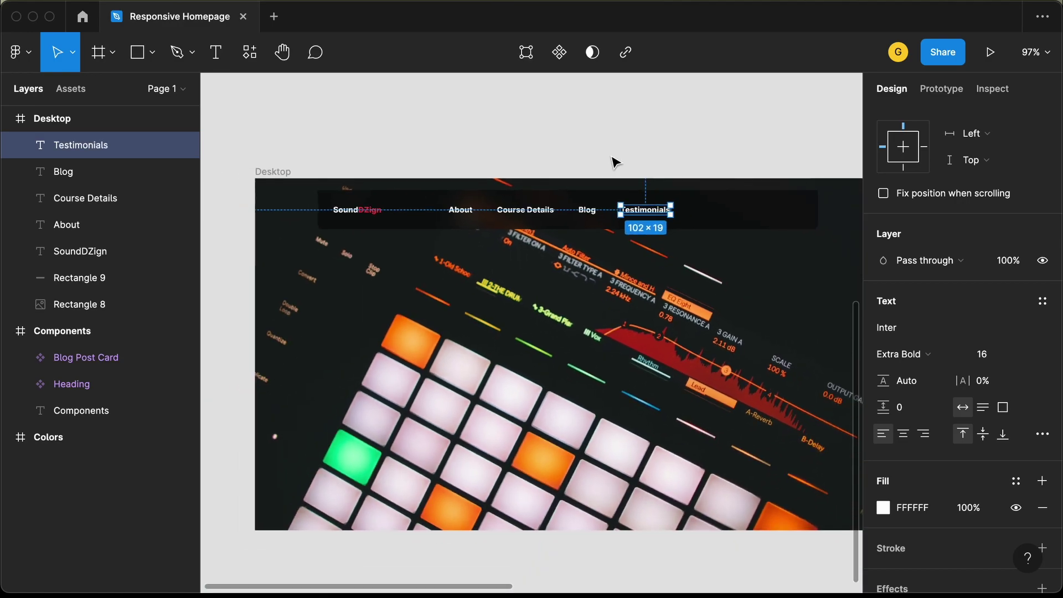
pyautogui.keyDown('shift'); pyautogui.click(466, 216); pyautogui.keyUp('shift')
pyautogui.keyDown('shift'); pyautogui.click(535, 213); pyautogui.keyUp('shift')
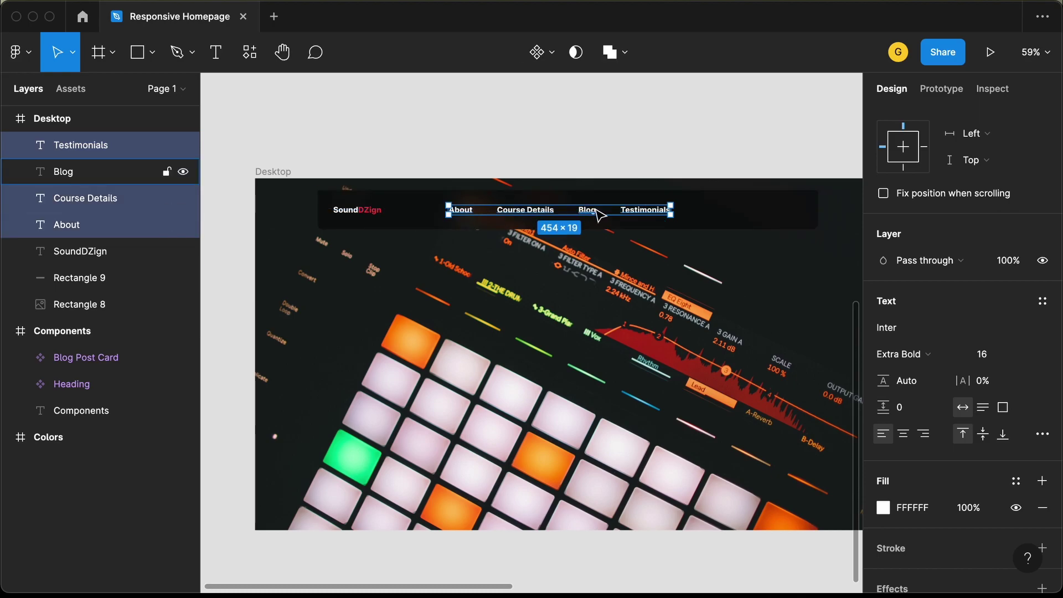
pyautogui.keyDown('shift'); pyautogui.click(593, 214); pyautogui.keyUp('shift')
pyautogui.hotkey('shift', 'Right')
pyautogui.hotkey('shift', 'Right')
pyautogui.hotkey('shift', 'Right')
pyautogui.hotkey('shift', 'Right')
pyautogui.hotkey('shift', 'Right')
pyautogui.hotkey('shift', 'Right')
pyautogui.hotkey('shift', 'Right')
pyautogui.hotkey('shift', 'Right')
pyautogui.hotkey('shift', 'Right')
pyautogui.hotkey('shift', 'Right')
pyautogui.hotkey('shift', 'Right')
pyautogui.hotkey('shift', 'Right')
pyautogui.hotkey('shift', 'Right')
pyautogui.hotkey('shift', 'Right')
pyautogui.hotkey('shift', 'Right')
pyautogui.hotkey('shift', 'Right')
pyautogui.hotkey('shift', 'Right')
pyautogui.hotkey('shift', 'Right')
pyautogui.hotkey('shift', 'Right')
pyautogui.hotkey('shift', 'Right')
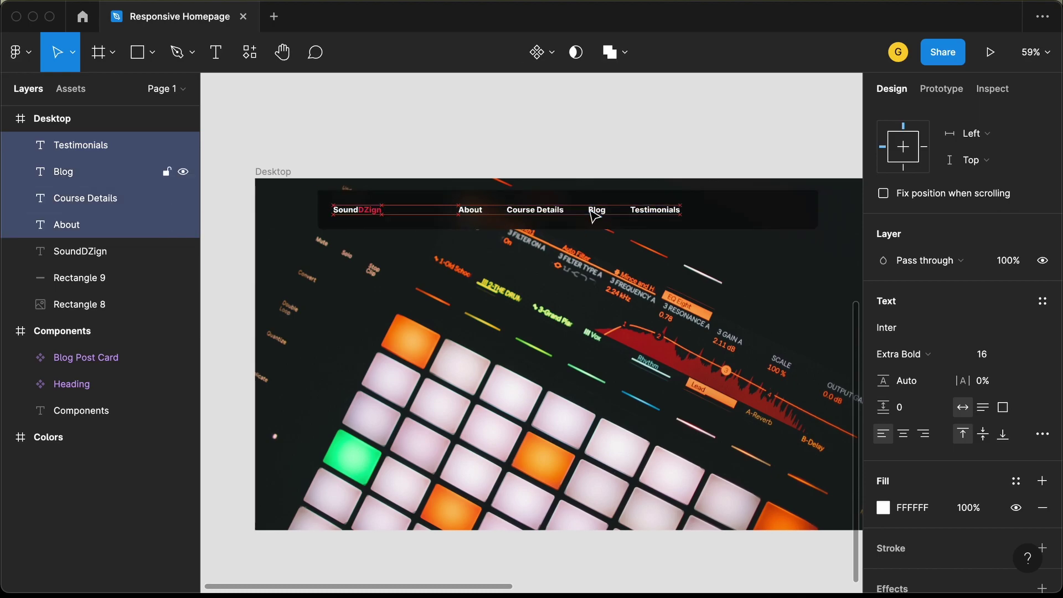
pyautogui.hotkey('shift', 'Right')
pyautogui.hotkey('shift', 'Right')
pyautogui.hotkey('shift', 'Right')
pyautogui.hotkey('shift', 'Right')
pyautogui.hotkey('shift', 'Right')
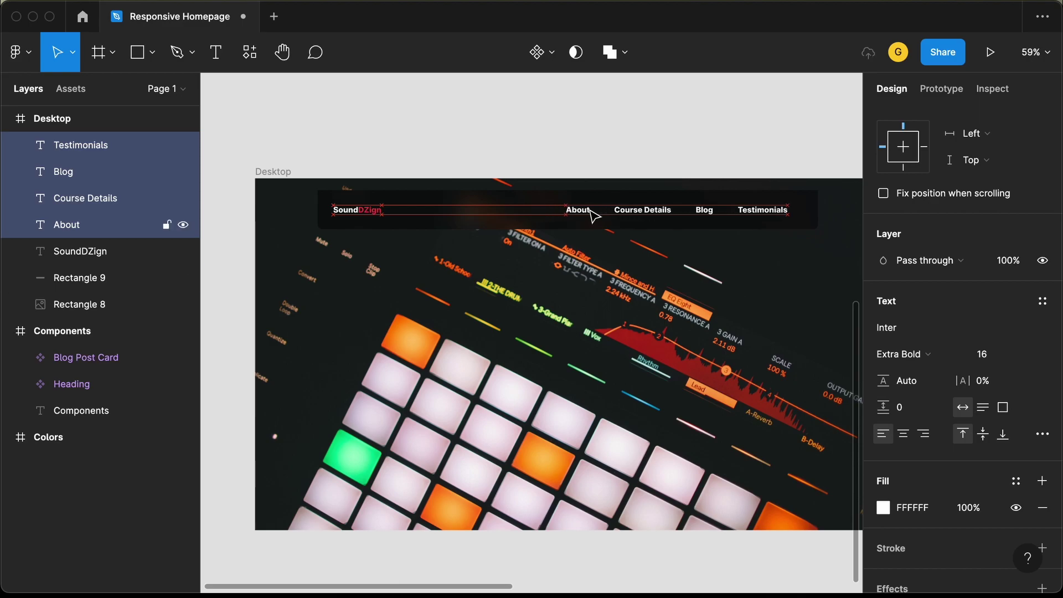
pyautogui.scroll(2, 823, 219)
pyautogui.scroll(5, 823, 219)
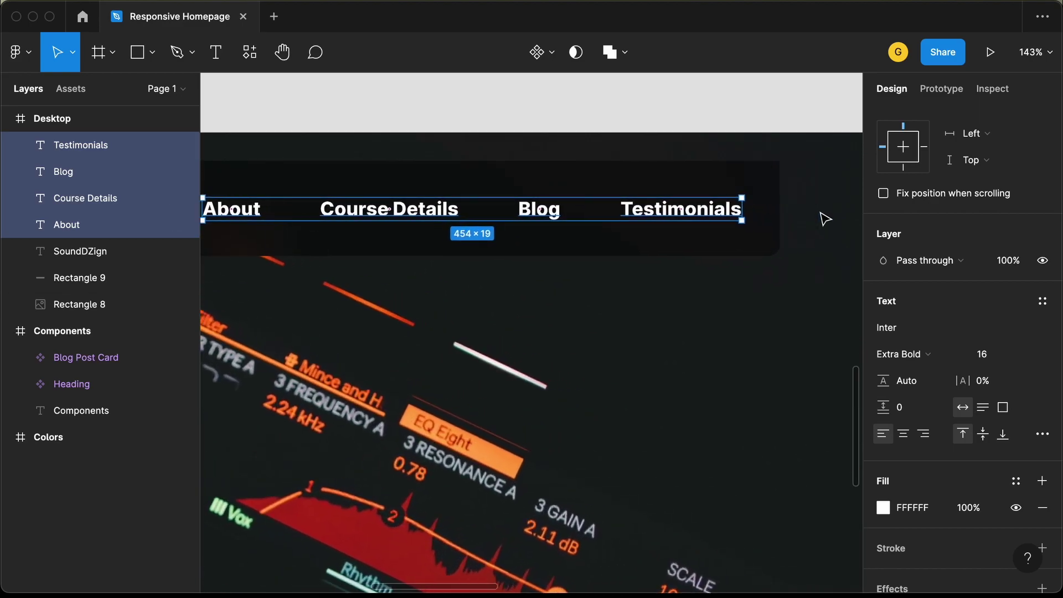
pyautogui.scroll(-3, 750, 207)
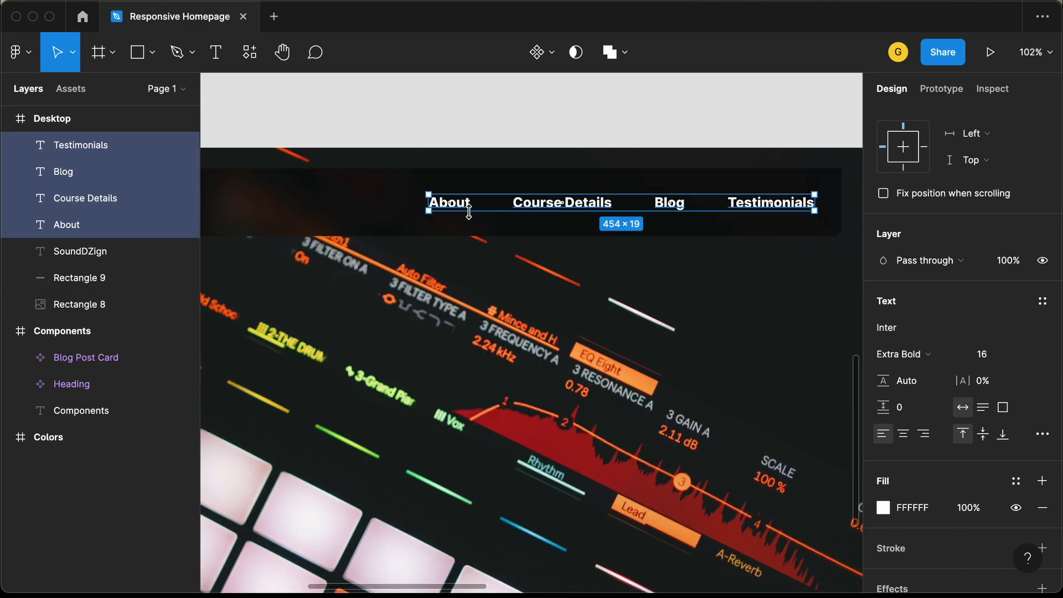
# Group the four navigation links and rename the group "Menu Items".
pyautogui.rightClick(536, 206)
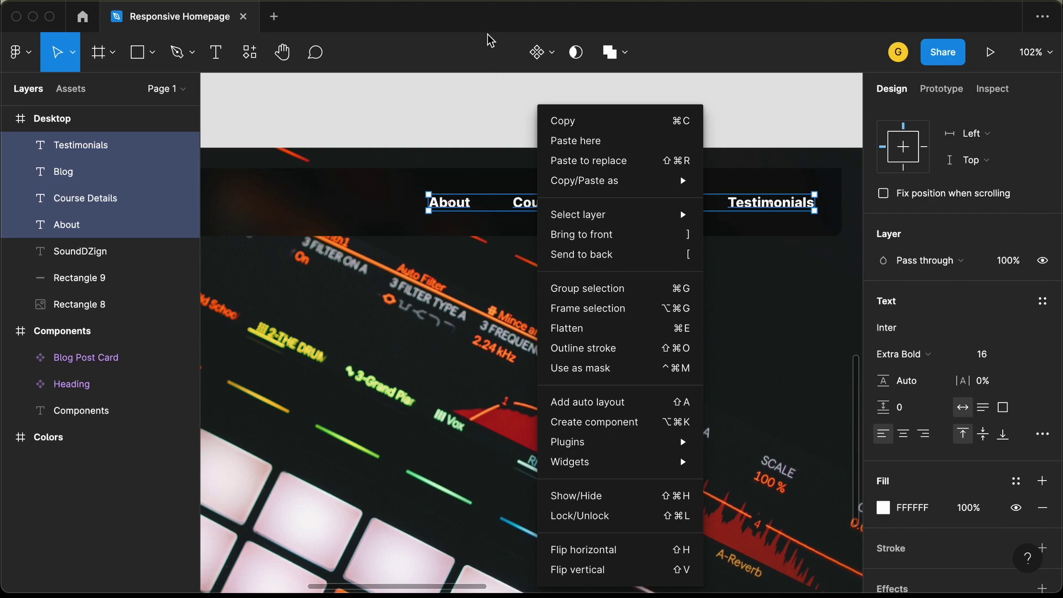
pyautogui.press('super+g')
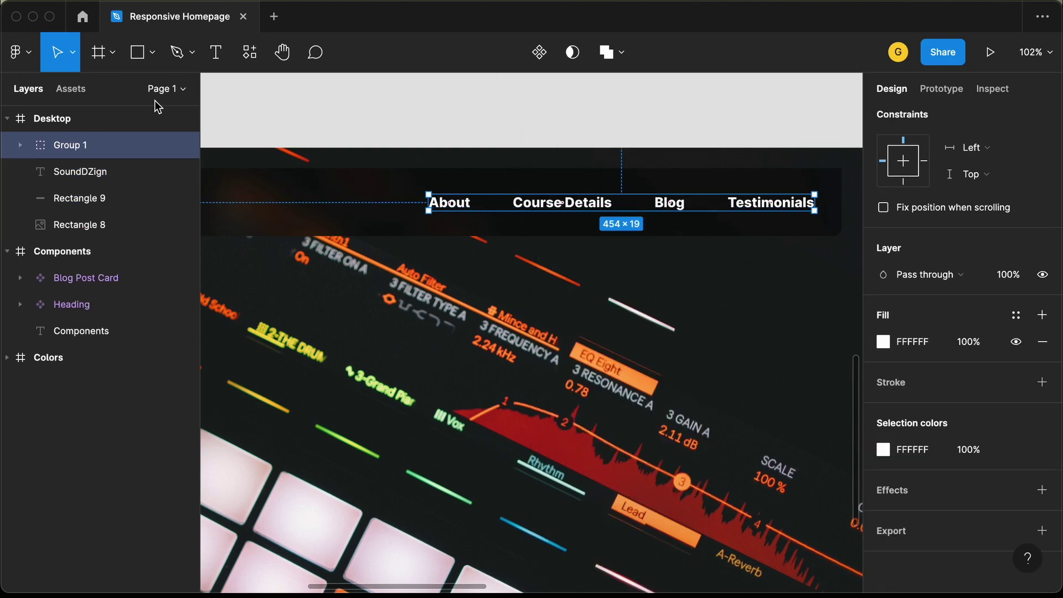
pyautogui.doubleClick(102, 147)
pyautogui.write('Men')
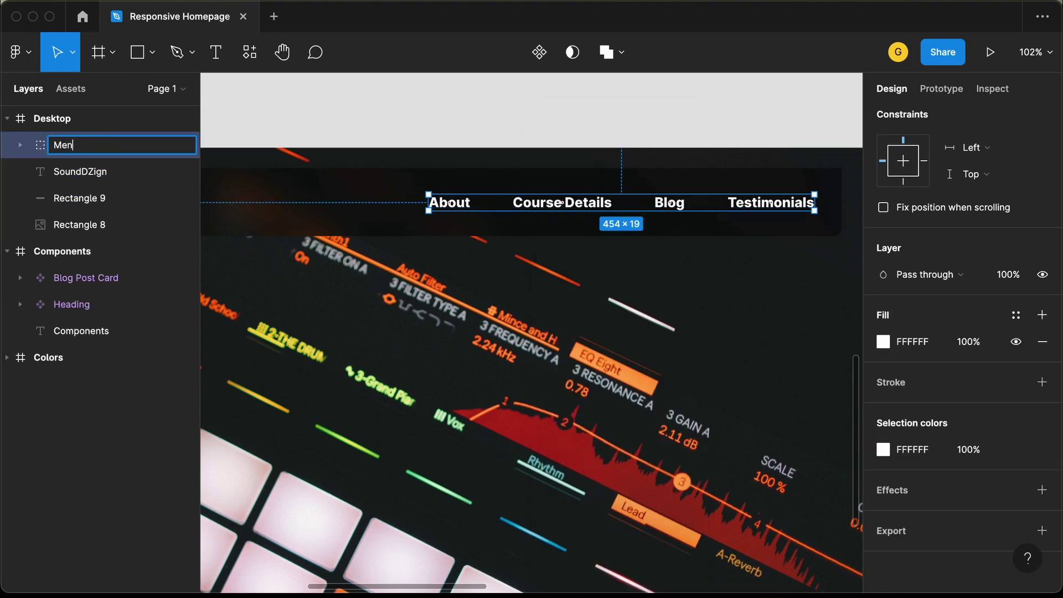
pyautogui.write('u Items')
pyautogui.press('Return')
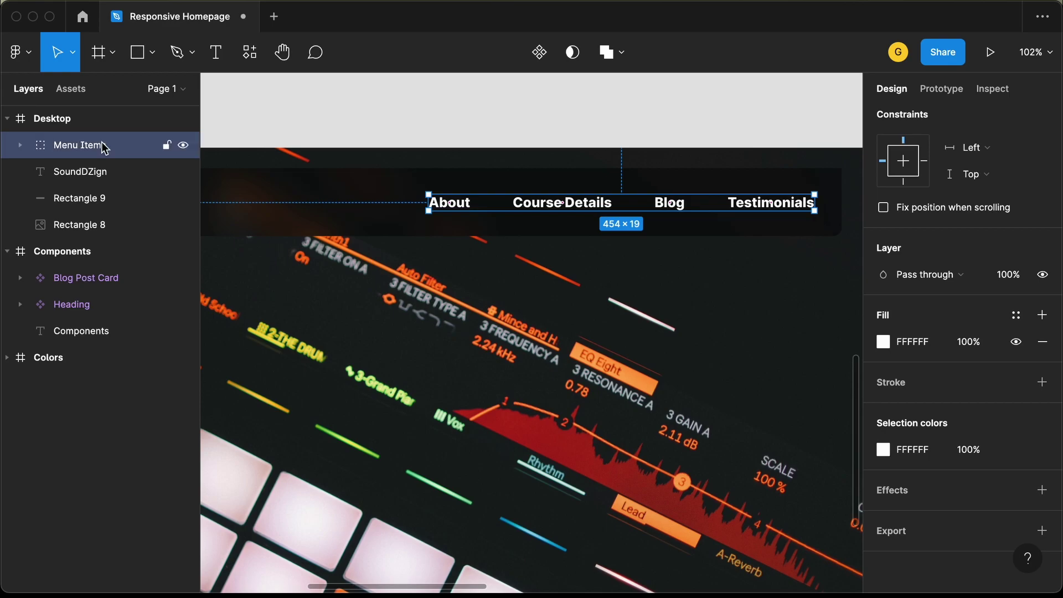
# Group the Menu Items, the SoundDZign logo text and the bar rectangle, and rename the group "Menu Bar".
pyautogui.scroll(-5, 315, 161)
pyautogui.hscroll(-2, 315, 161)
pyautogui.scroll(-1, 316, 161)
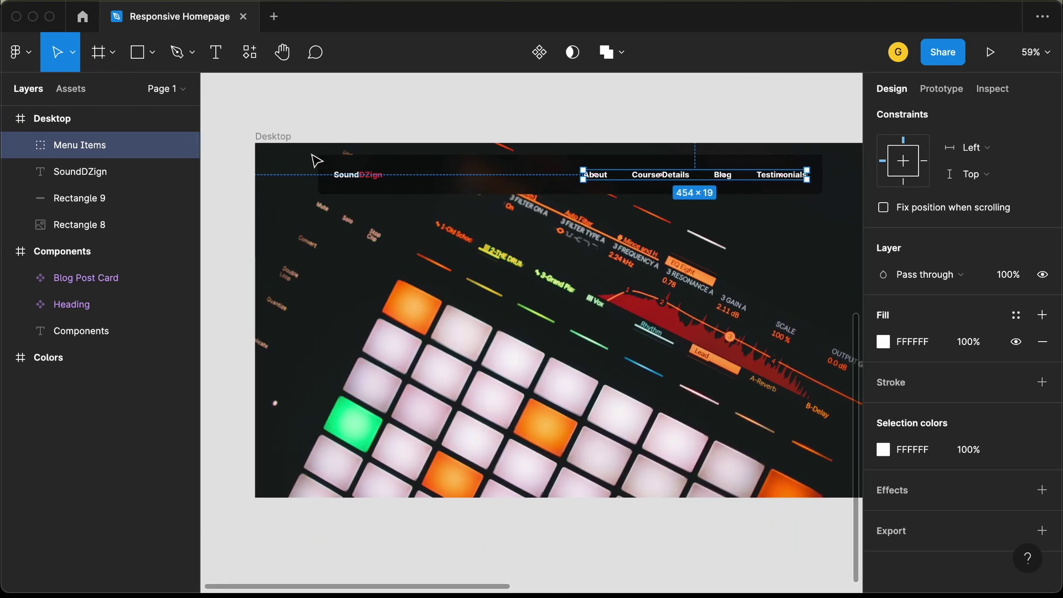
pyautogui.keyDown('shift'); pyautogui.click(351, 181); pyautogui.keyUp('shift')
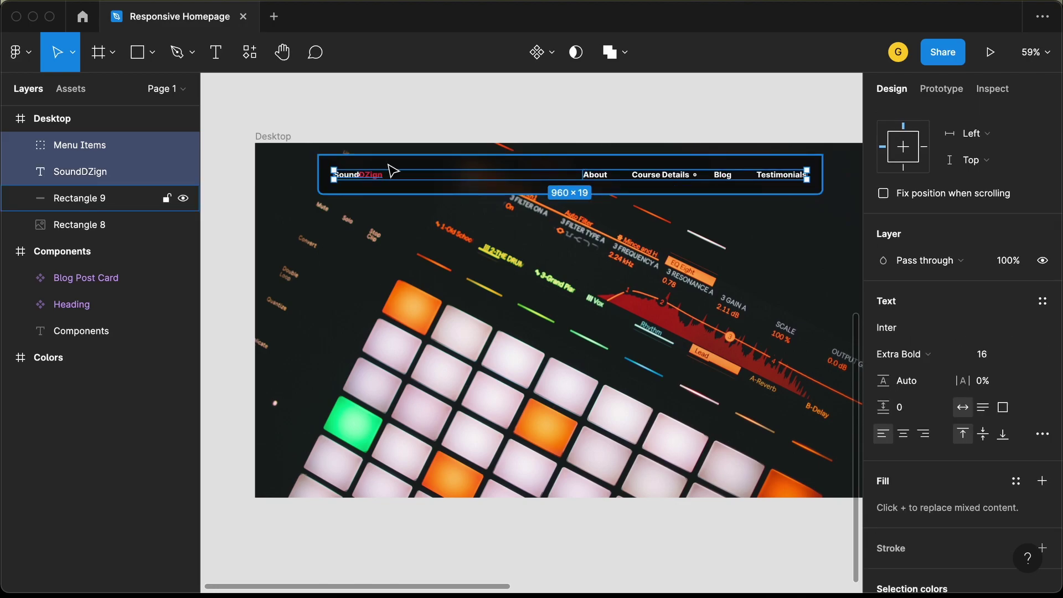
pyautogui.keyDown('shift'); pyautogui.click(393, 171); pyautogui.keyUp('shift')
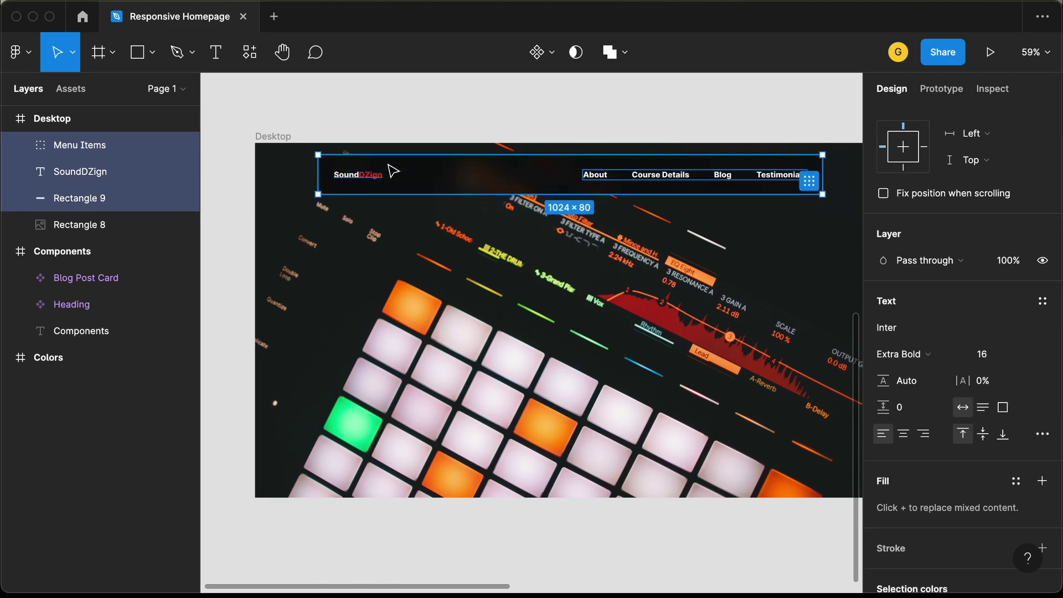
pyautogui.press('super+g')
pyautogui.doubleClick(89, 146)
pyautogui.write('Menu Bar')
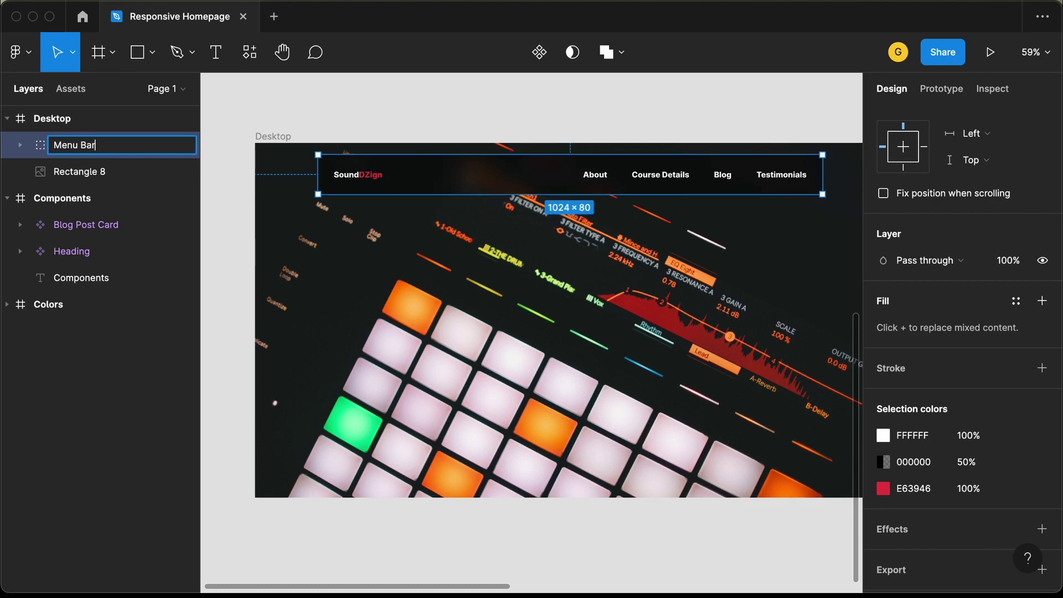
pyautogui.press('Return')
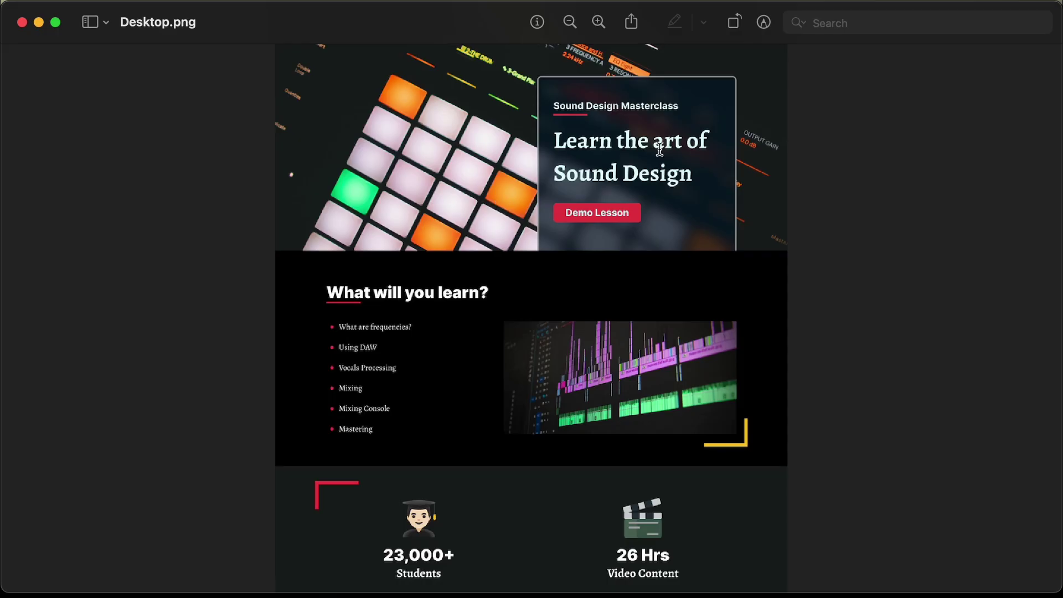
# Draw a 453 × 424 rectangle over the hero, flush with the menu bar's right edge and reaching the frame's bottom edge.
pyautogui.scroll(3, 659, 148)
pyautogui.scroll(5, 657, 149)
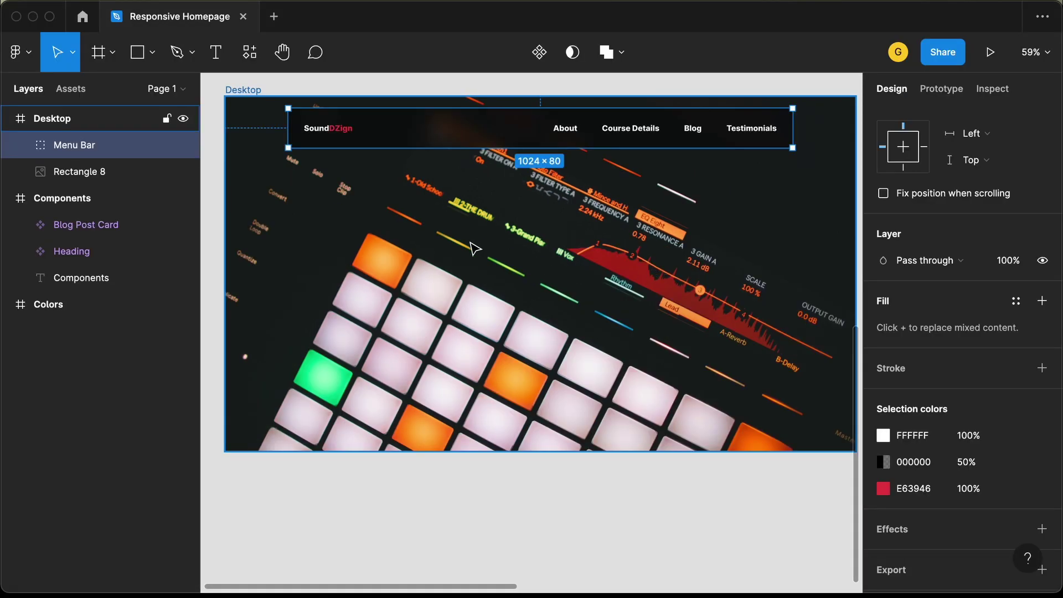
pyautogui.click(138, 54)
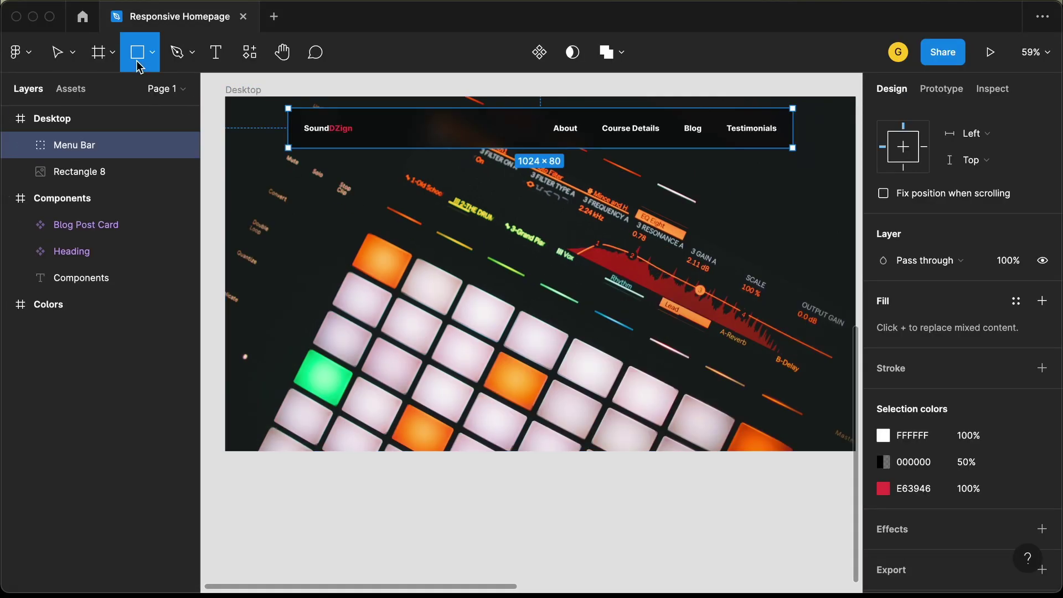
pyautogui.click(585, 263)
pyautogui.moveTo(621, 268); pyautogui.dragTo(749, 278)
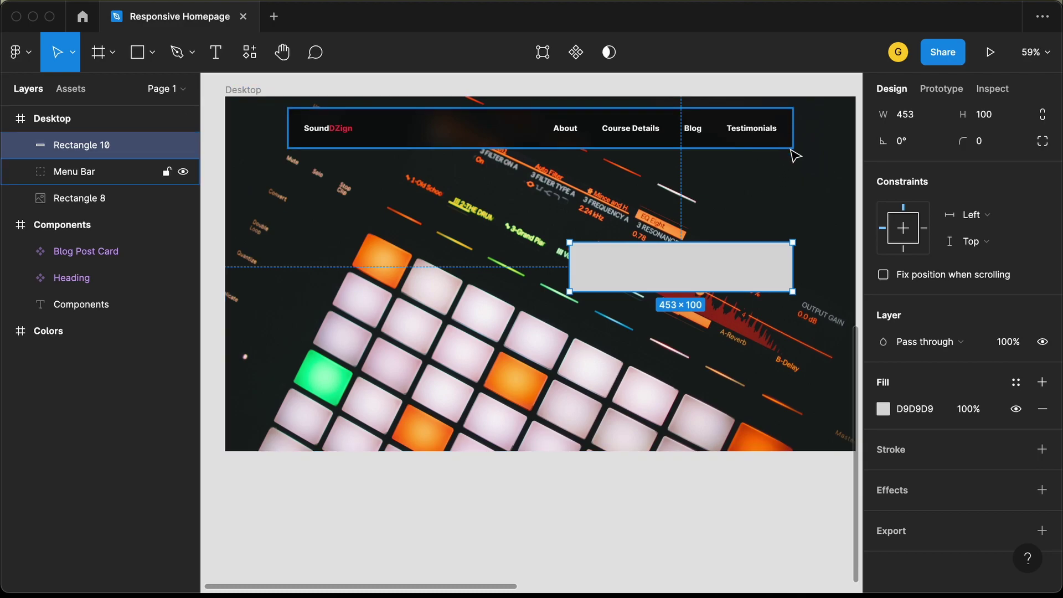
pyautogui.press('alt')
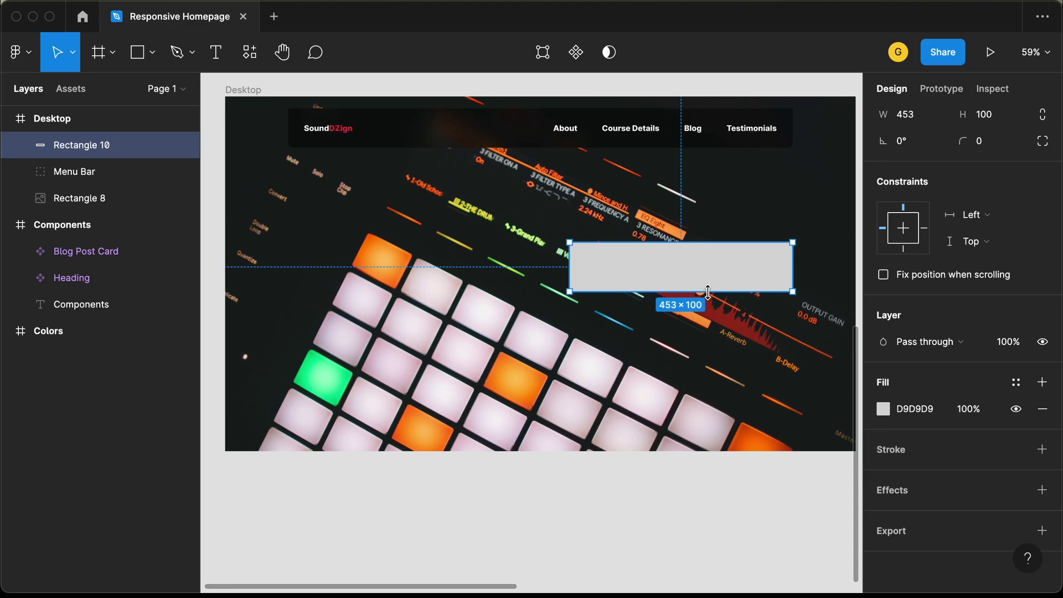
pyautogui.moveTo(707, 292); pyautogui.dragTo(706, 450)
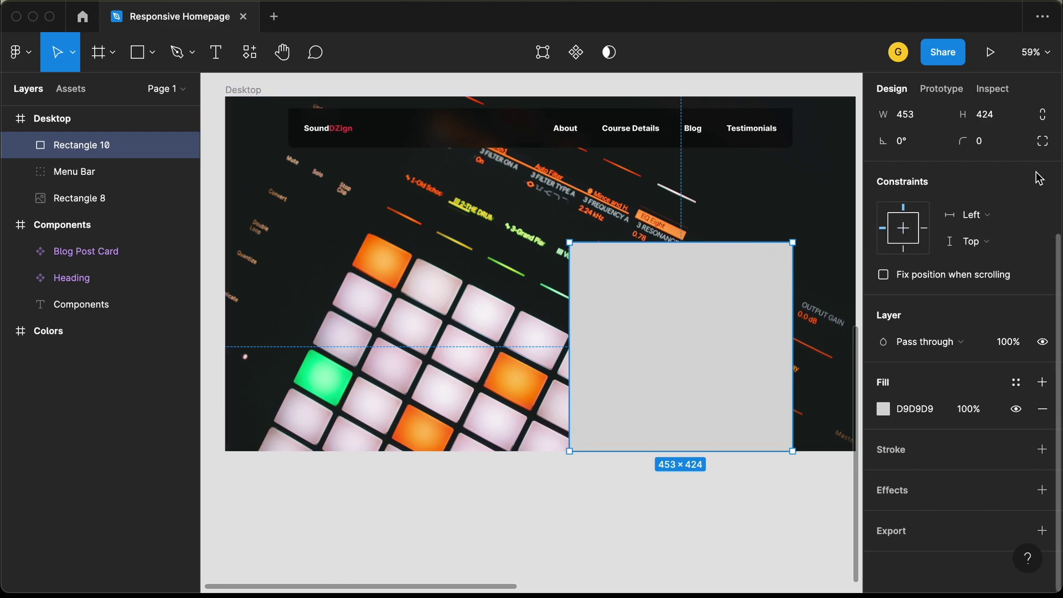
# Give the new hero rectangle individual corner radii, setting the top-left and top-right corners to 20.
pyautogui.click(1043, 142)
pyautogui.click(895, 174)
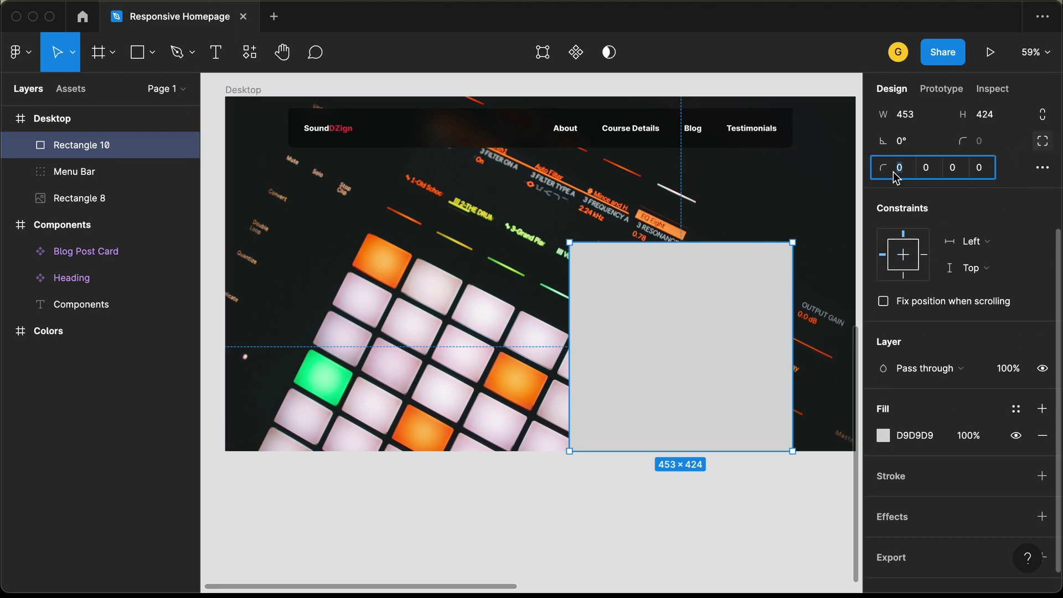
pyautogui.write('20')
pyautogui.press('Tab')
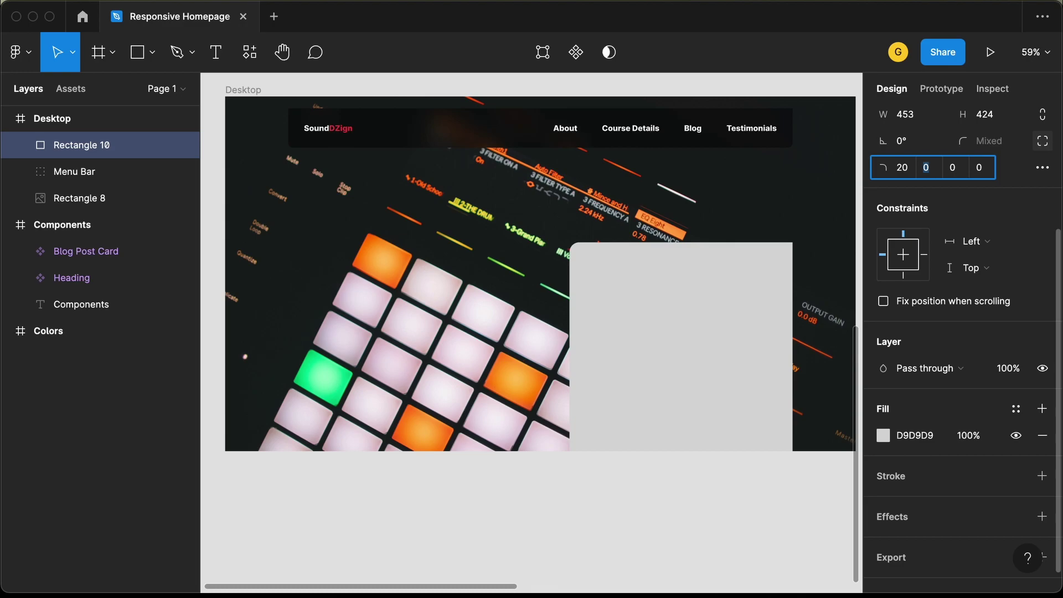
pyautogui.press('Escape')
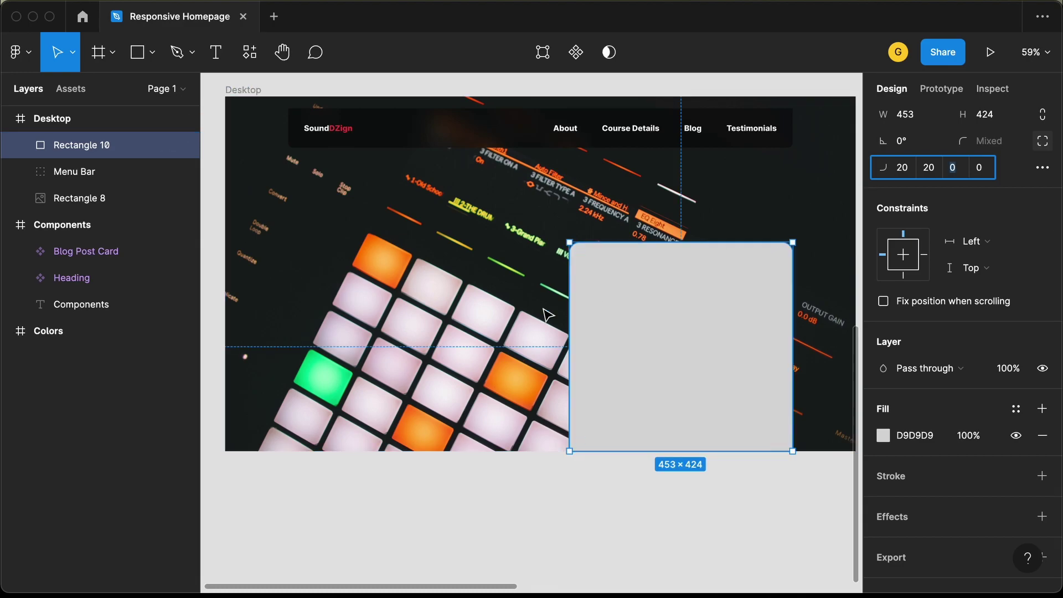
pyautogui.press('Escape')
pyautogui.click(721, 305)
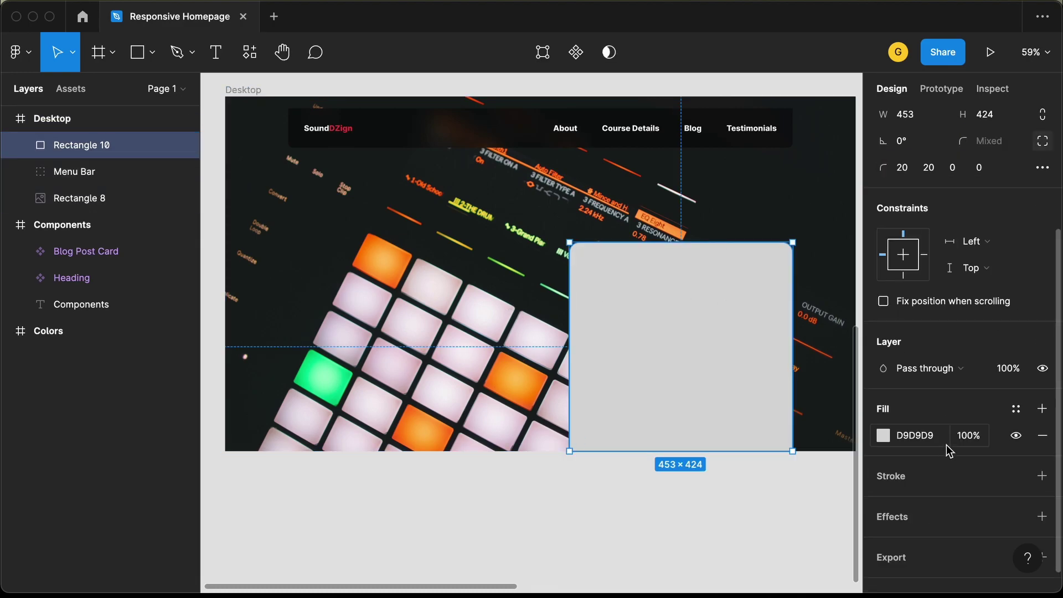
# Change the hero rectangle's fill to black (000000) at 50% opacity.
pyautogui.scroll(-1, 945, 444)
pyautogui.click(883, 409)
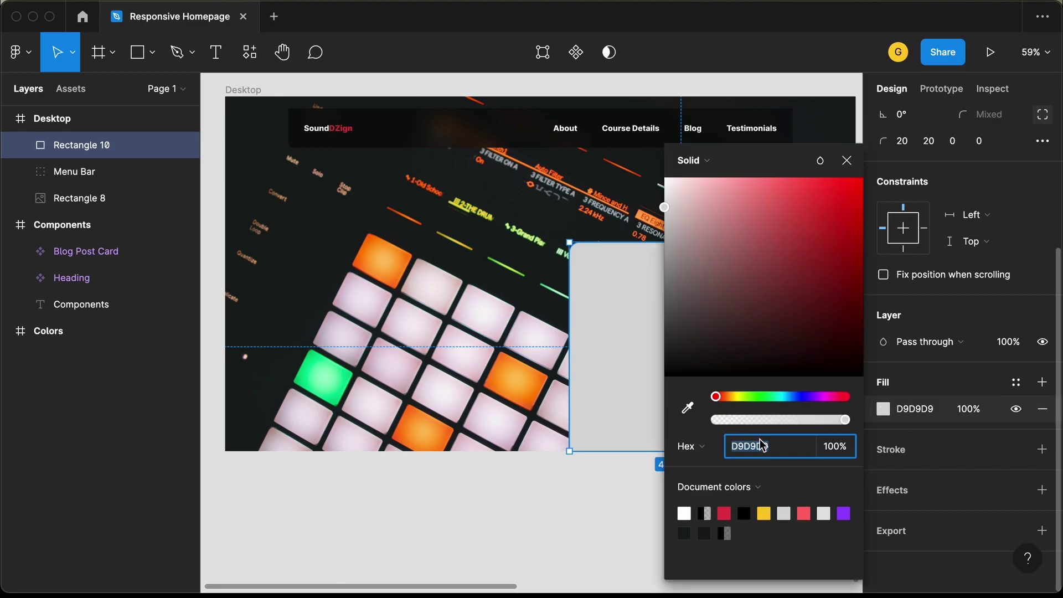
pyautogui.click(746, 513)
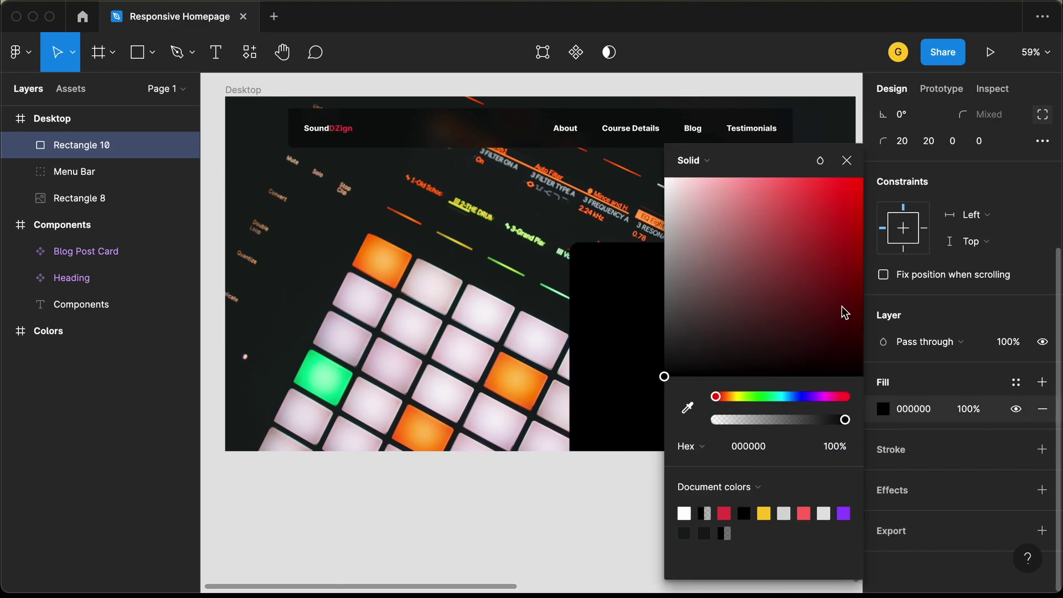
pyautogui.press('Escape')
pyautogui.click(974, 410)
pyautogui.write('50')
pyautogui.press('Return')
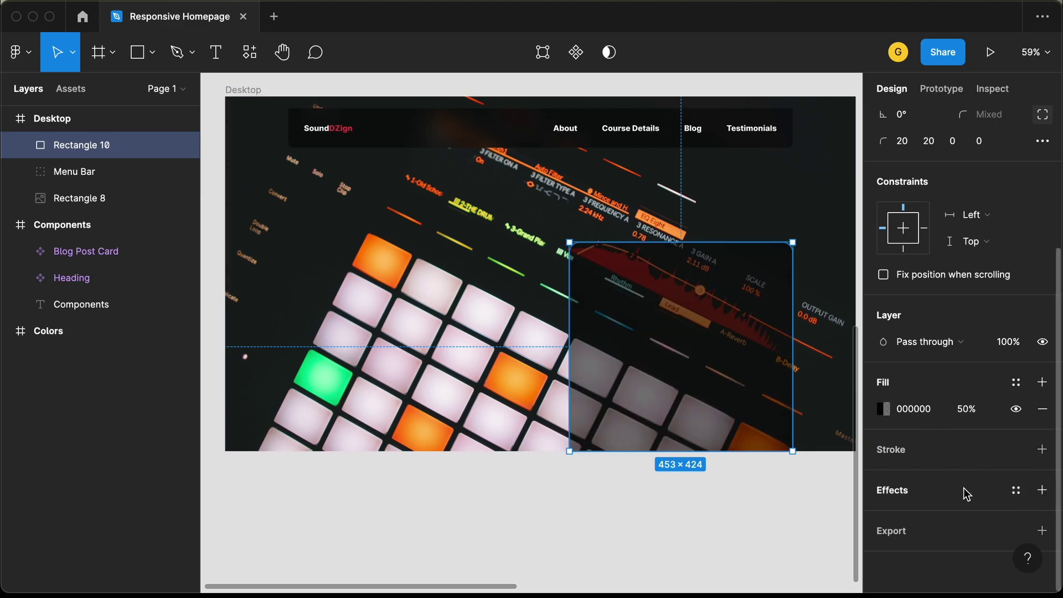
# Add a Background blur effect to the semi-transparent hero rectangle.
pyautogui.click(1049, 491)
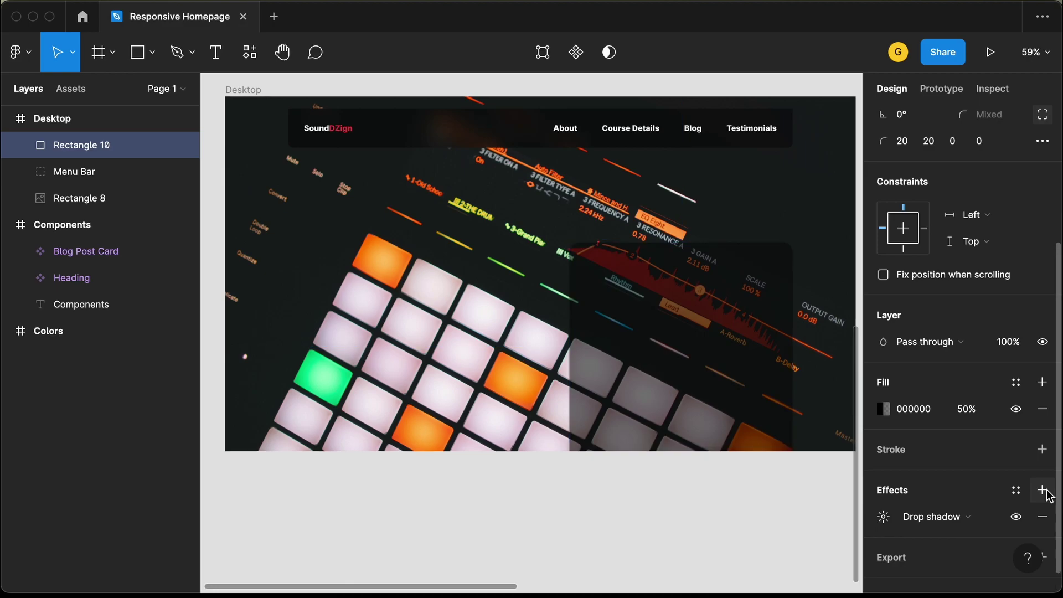
pyautogui.scroll(-1, 960, 498)
pyautogui.click(945, 491)
pyautogui.click(951, 529)
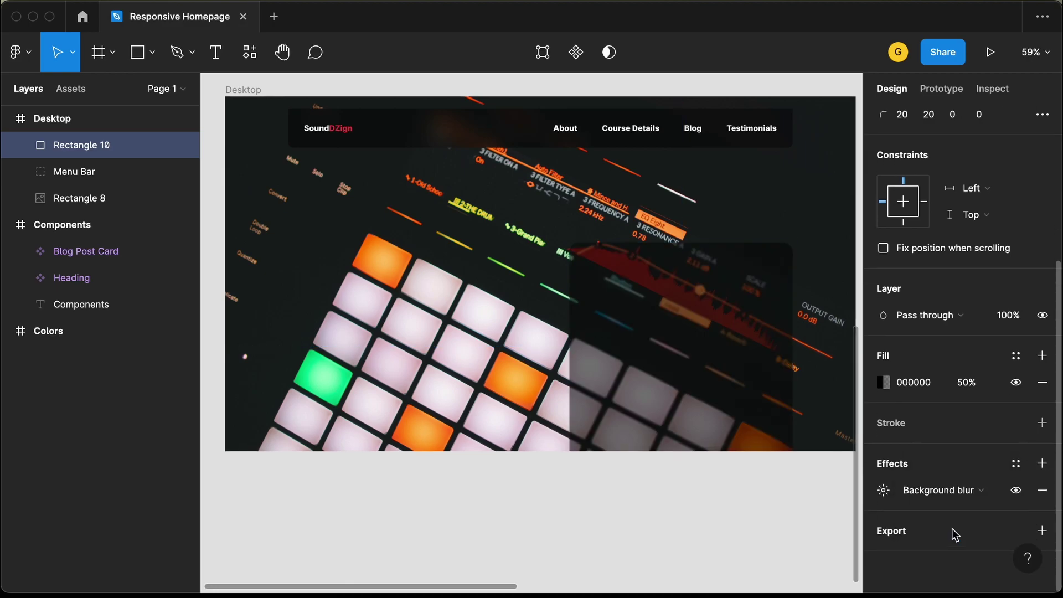
# Set the hero rectangle's background blur amount to 50.
pyautogui.click(883, 491)
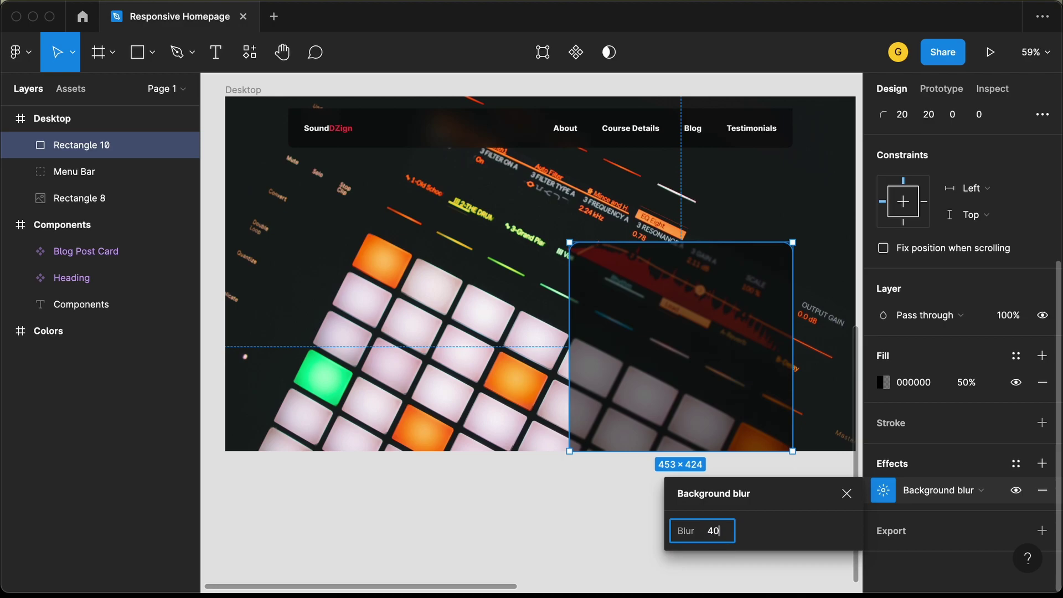
pyautogui.press('Return')
pyautogui.click(718, 533)
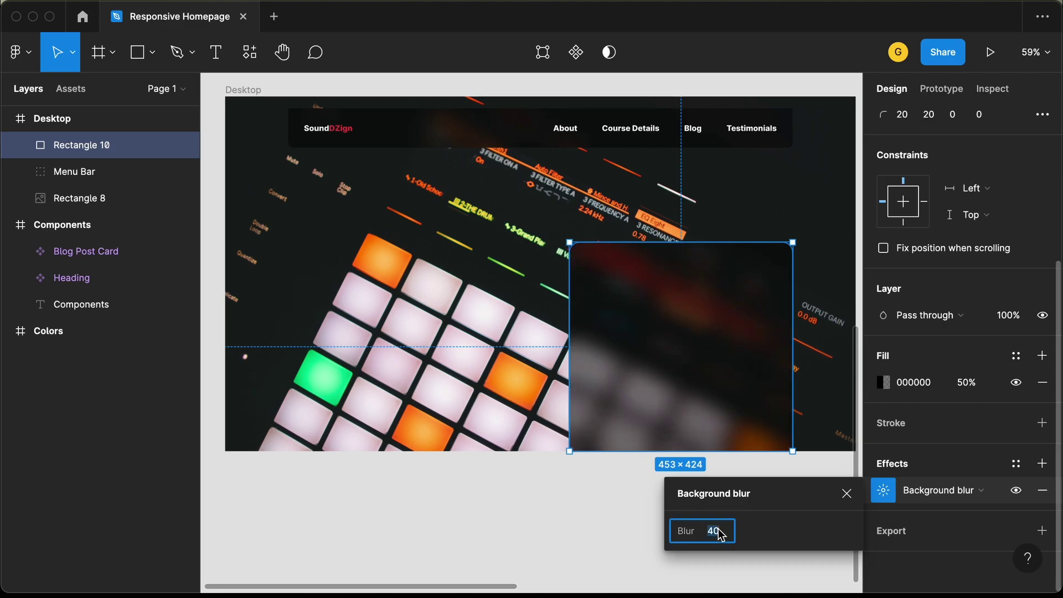
pyautogui.hotkey('shift', 'Up')
pyautogui.hotkey('shift', 'Up')
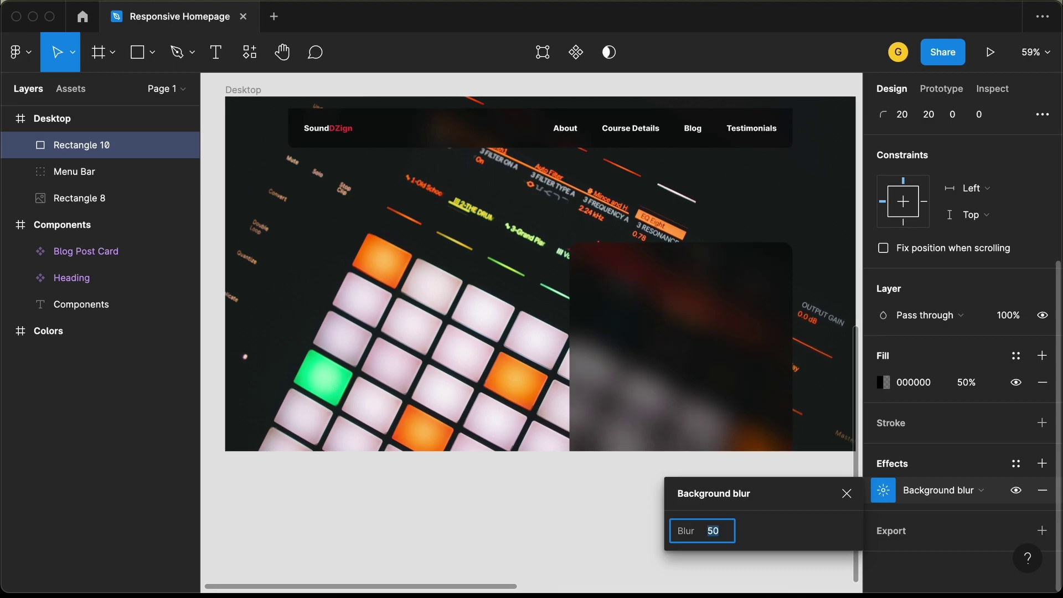
pyautogui.click(846, 493)
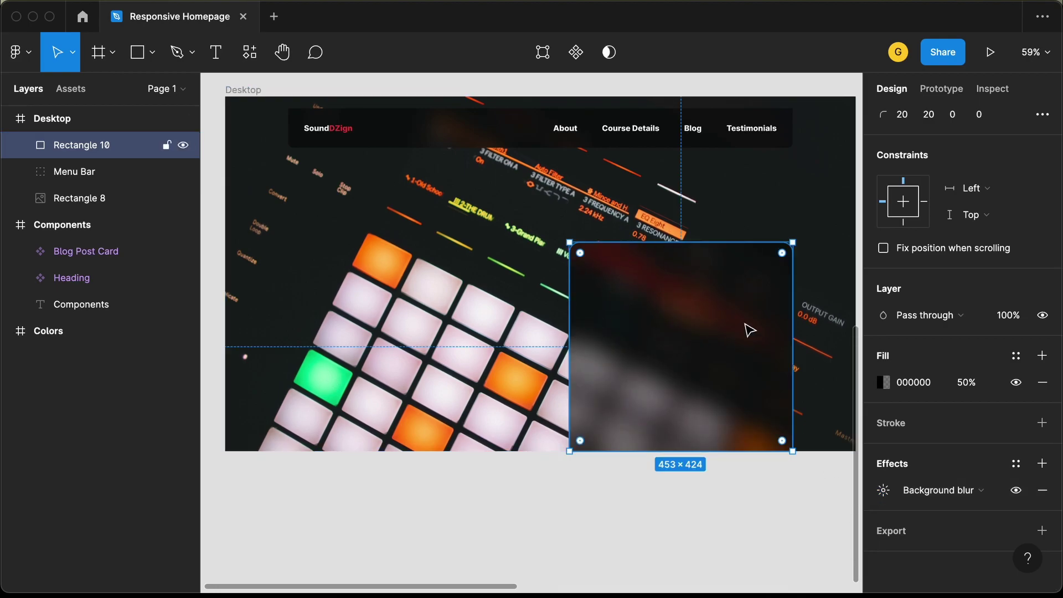
# Add a stroke to the blurred hero rectangle and colour it white (FFFFFF).
pyautogui.click(1042, 422)
pyautogui.scroll(-1, 974, 449)
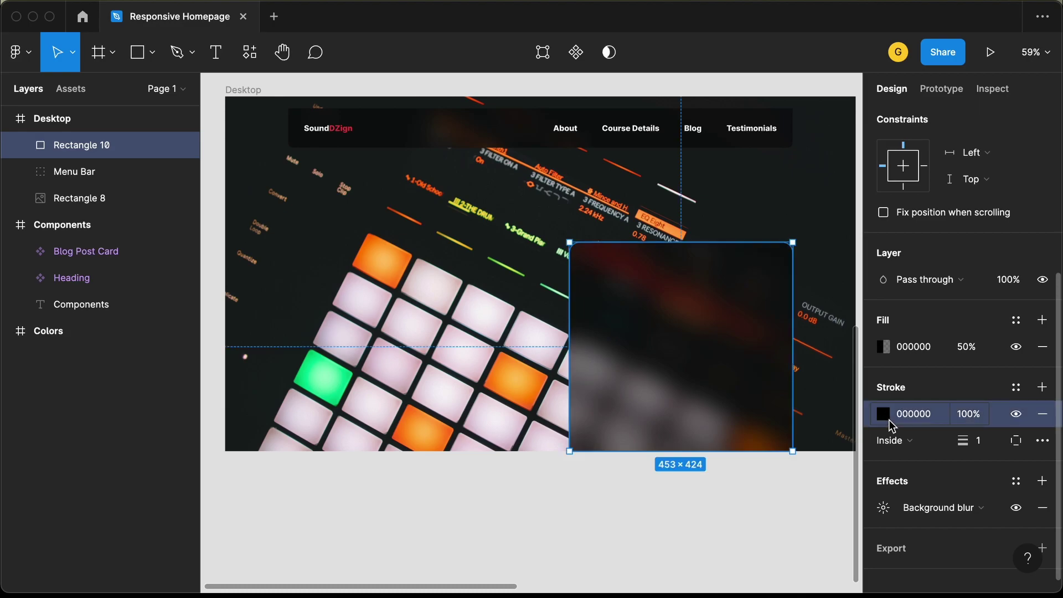
pyautogui.click(888, 419)
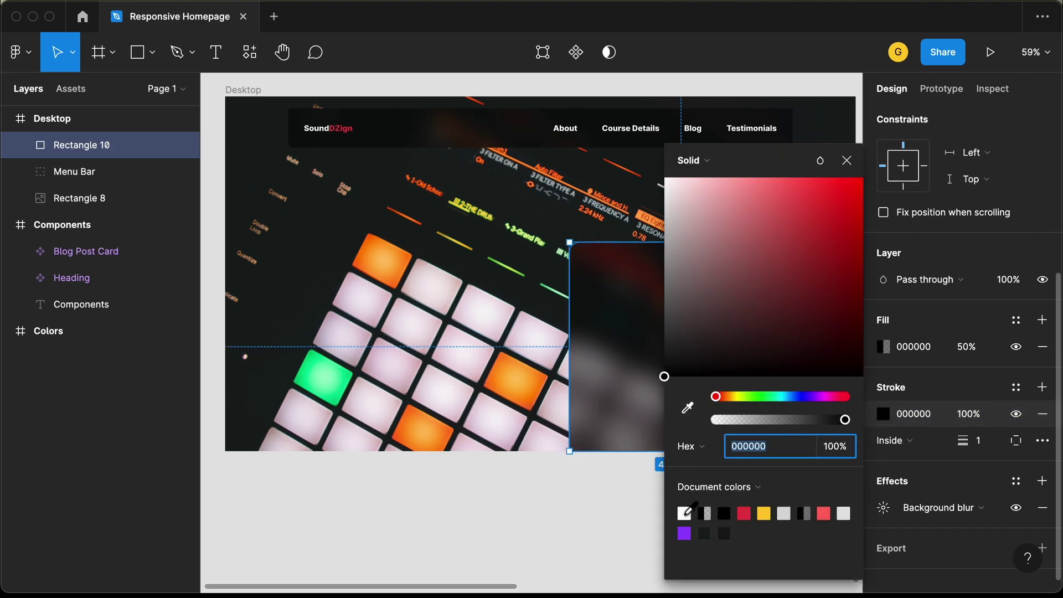
pyautogui.click(684, 513)
pyautogui.click(846, 160)
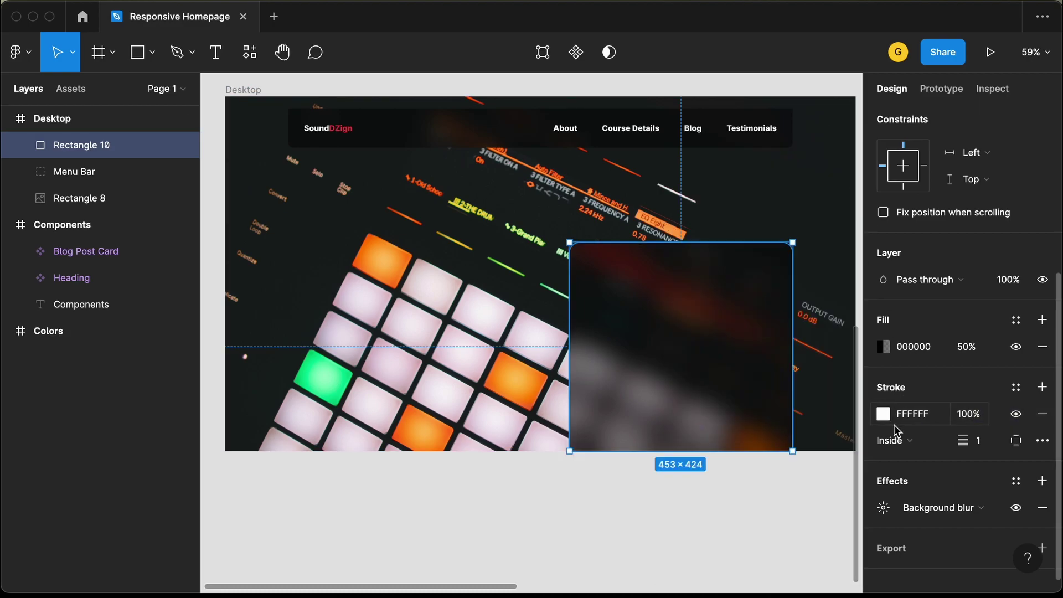
# Set the hero rectangle's stroke weight to 4.
pyautogui.click(983, 441)
pyautogui.write('1')
pyautogui.press('Return')
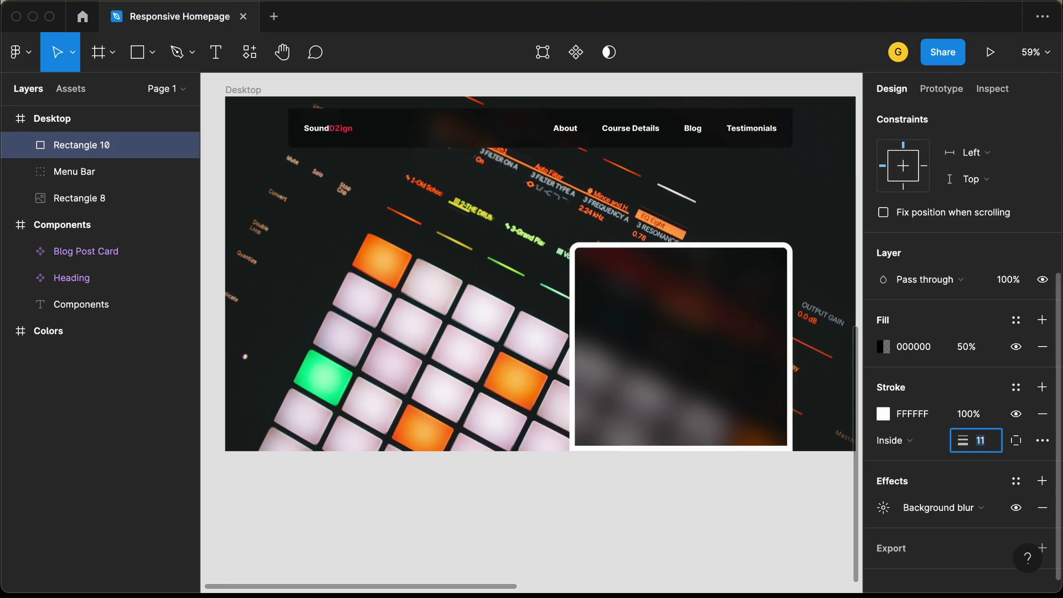
pyautogui.write('3')
pyautogui.press('Return')
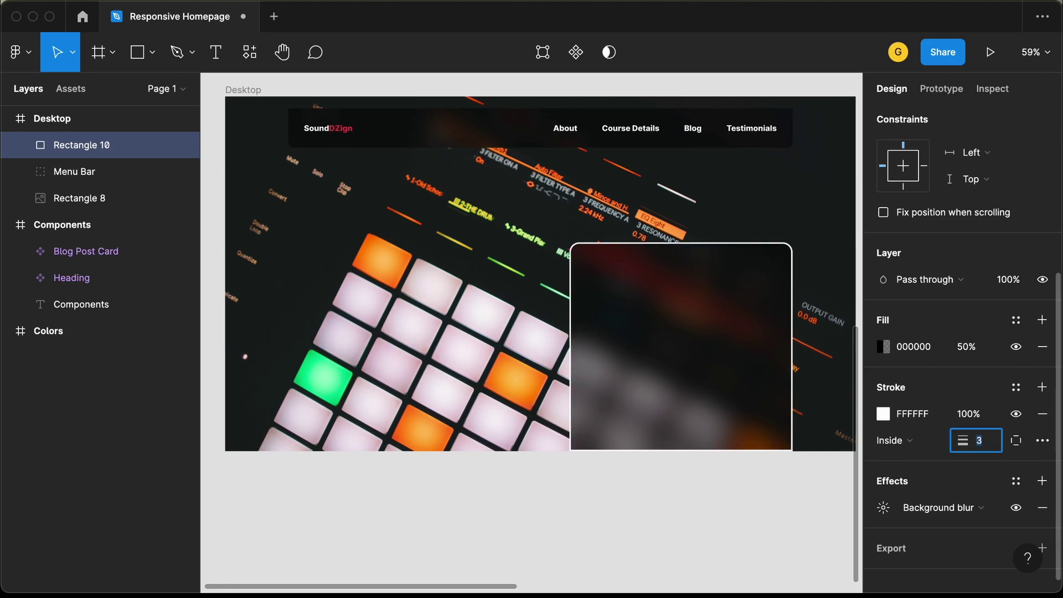
pyautogui.write('4')
pyautogui.press('Return')
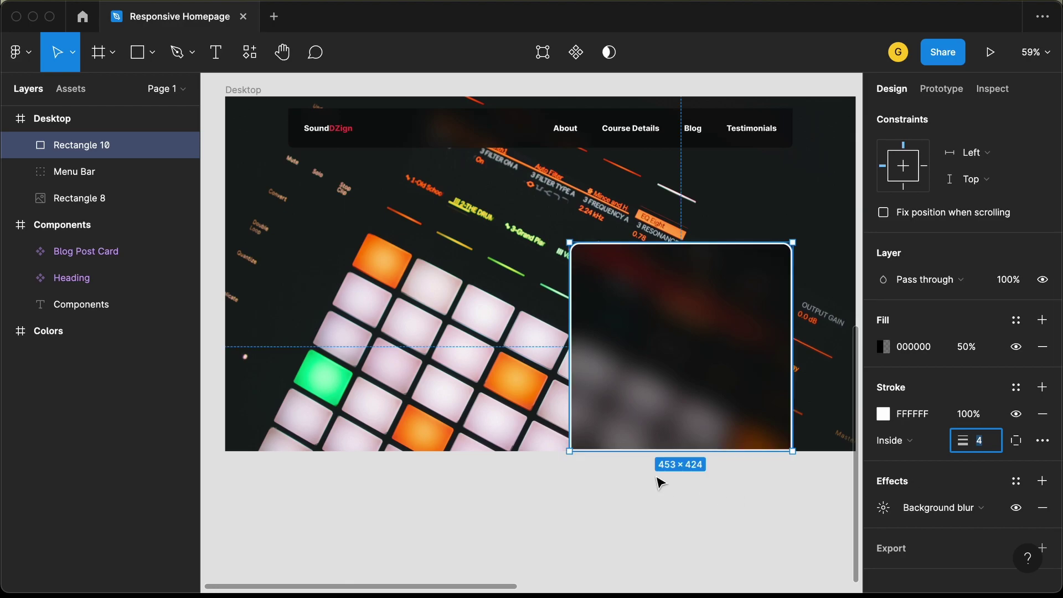
pyautogui.click(687, 476)
# Give the hero rectangle custom strokes per side, setting the bottom stroke to 0.
pyautogui.click(675, 440)
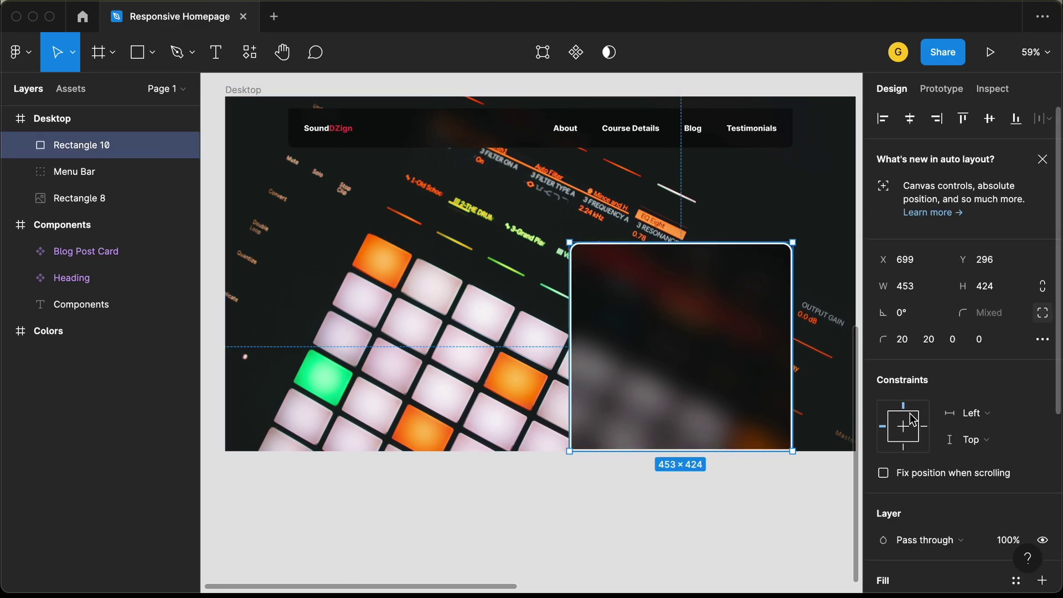
pyautogui.scroll(-3, 996, 421)
pyautogui.scroll(-4, 996, 419)
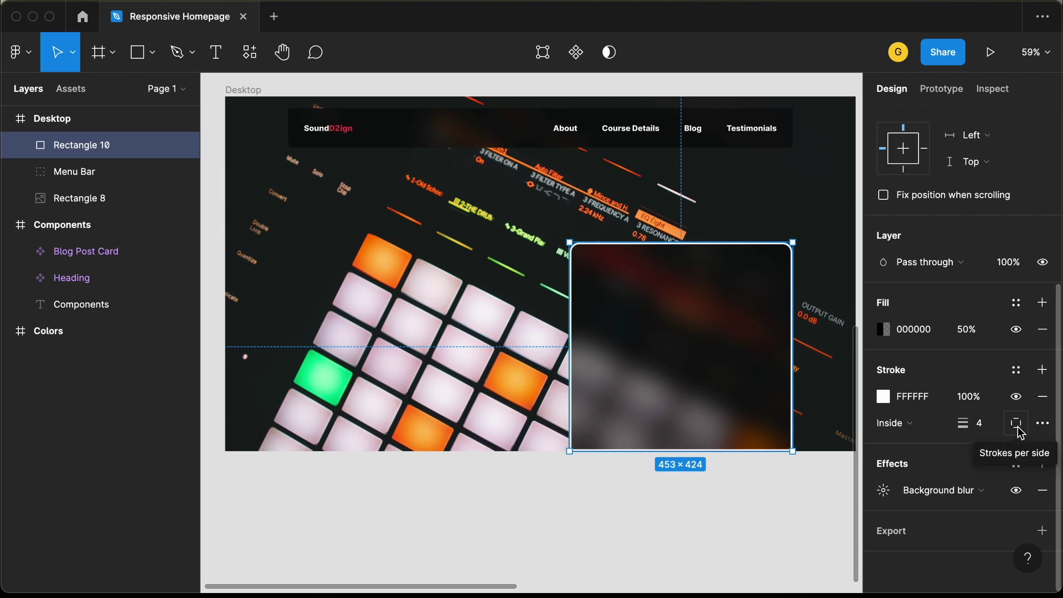
pyautogui.click(1017, 426)
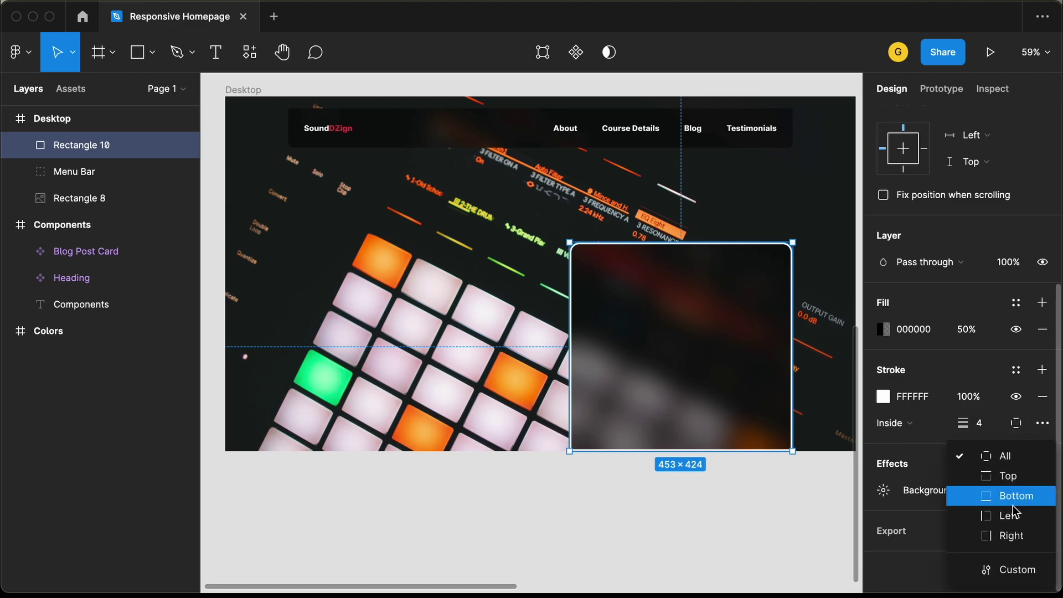
pyautogui.click(1008, 570)
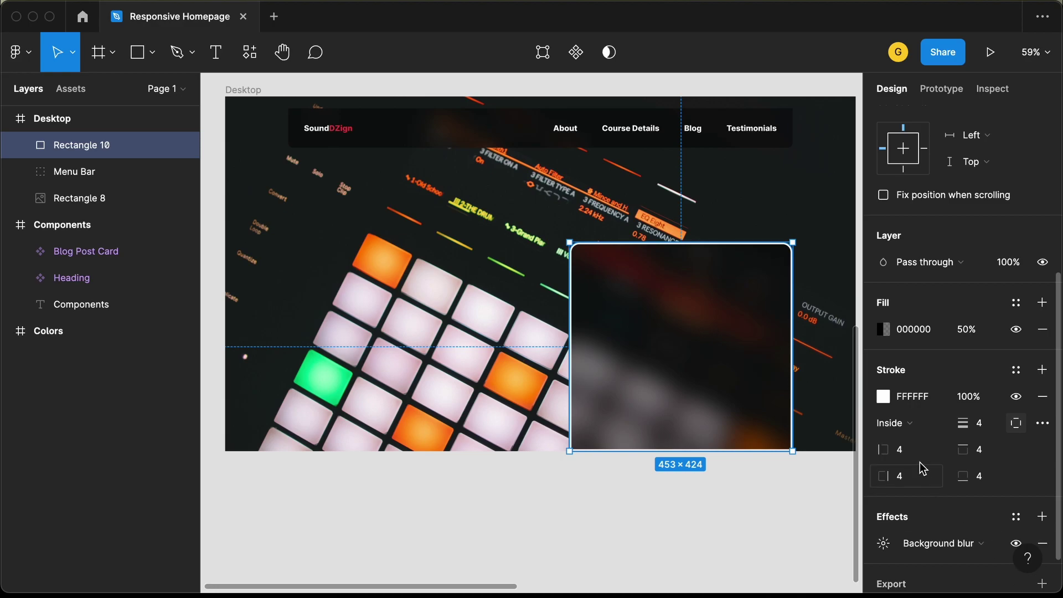
pyautogui.click(987, 473)
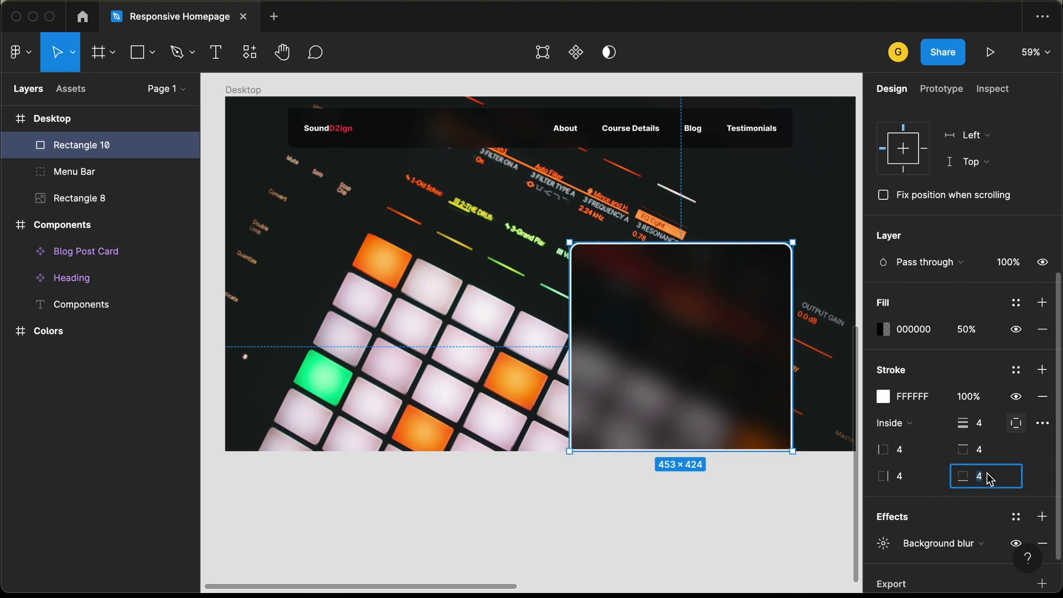
pyautogui.write('0')
pyautogui.press('Return')
pyautogui.press('Escape')
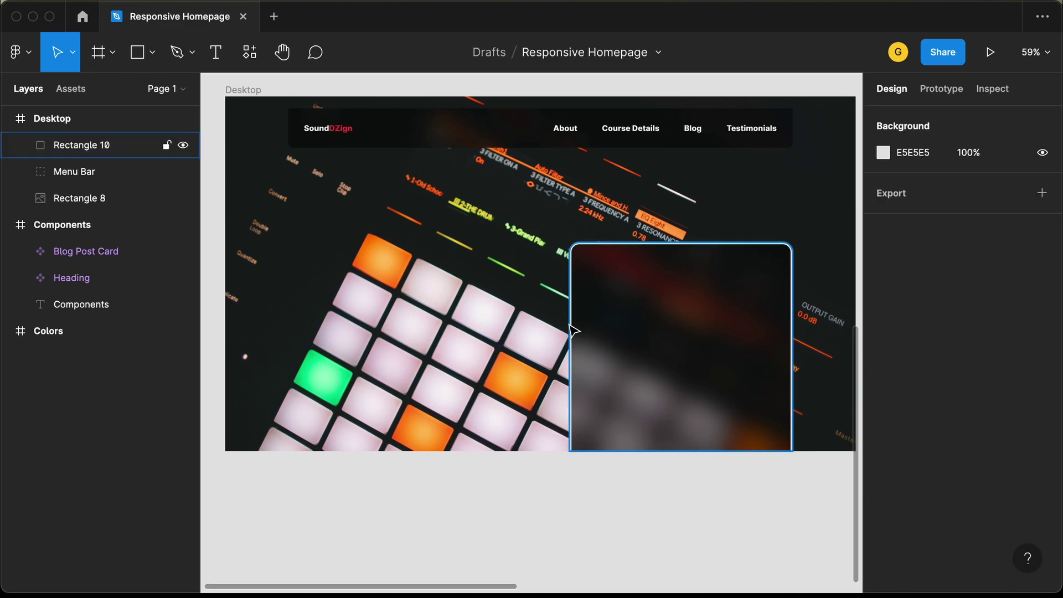
pyautogui.press('Escape')
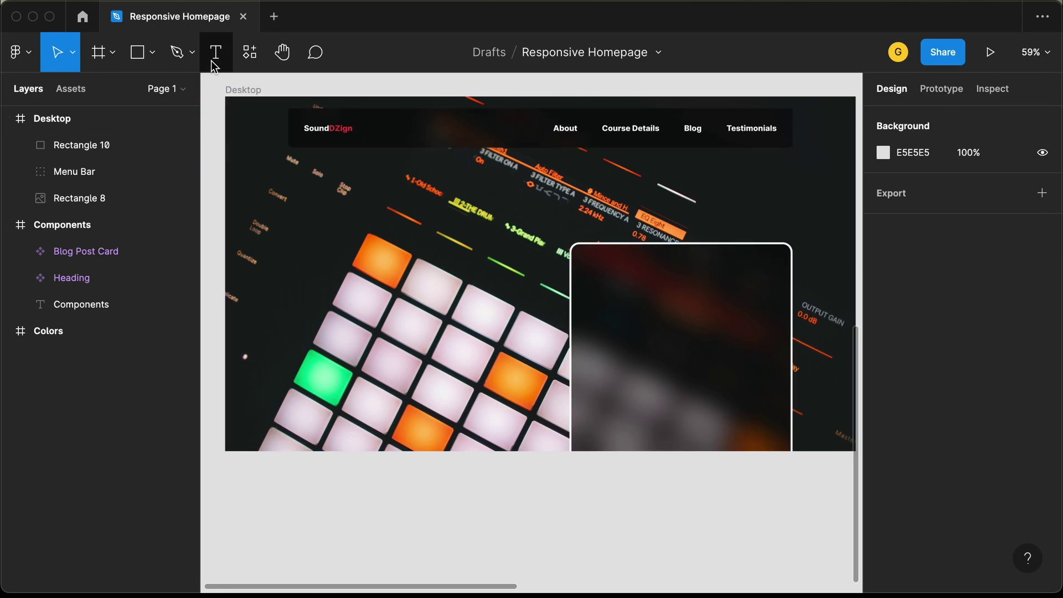
# Add the text "Sound Design Masterclass" near the top of the blurred card and place it at X 739, Y 354.
pyautogui.click(212, 61)
pyautogui.click(601, 271)
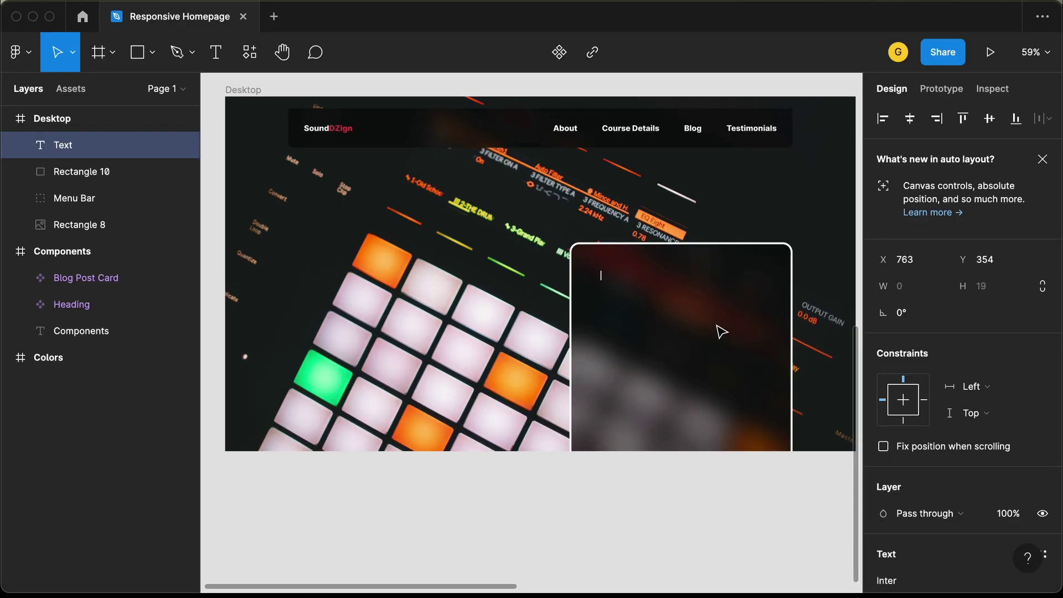
pyautogui.write('Sound De')
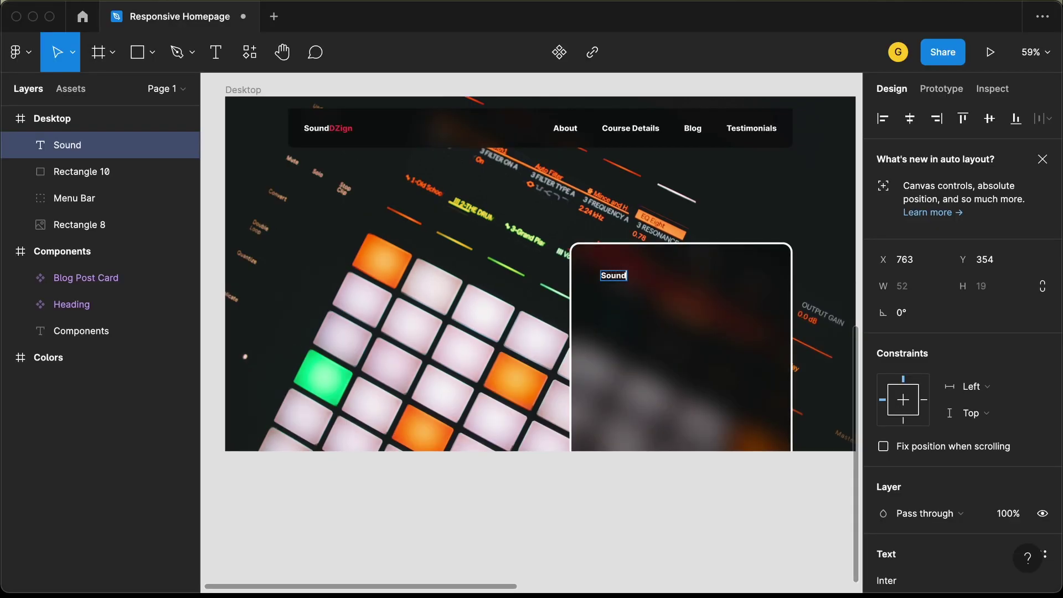
pyautogui.write('sign Mast')
pyautogui.press('BackSpace')
pyautogui.press('BackSpace')
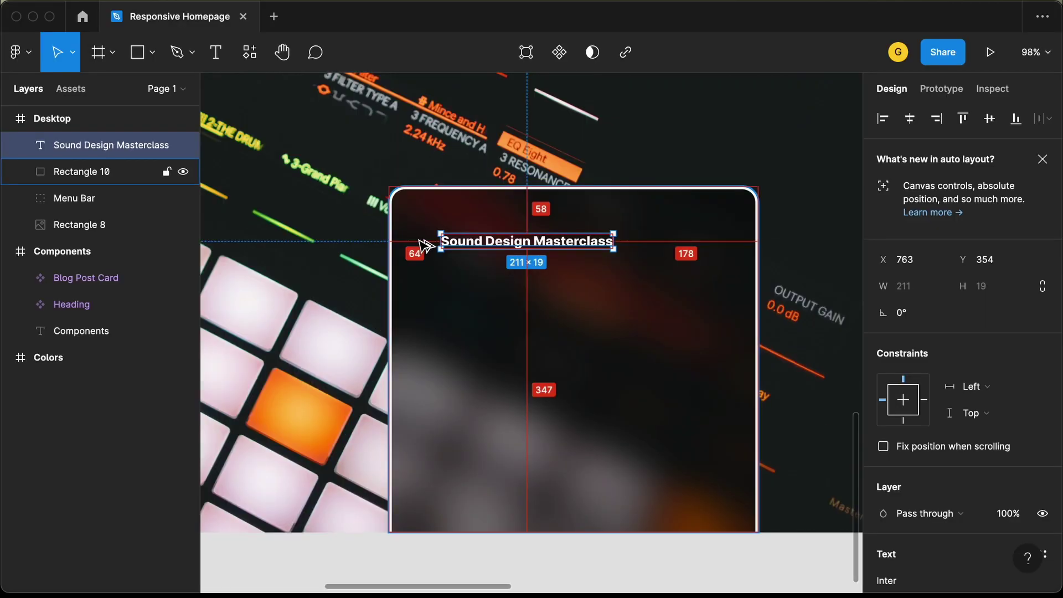
pyautogui.moveTo(429, 244)
pyautogui.mouseDown()
pyautogui.moveTo(409, 255)
pyautogui.moveTo(420, 253)
pyautogui.mouseUp()
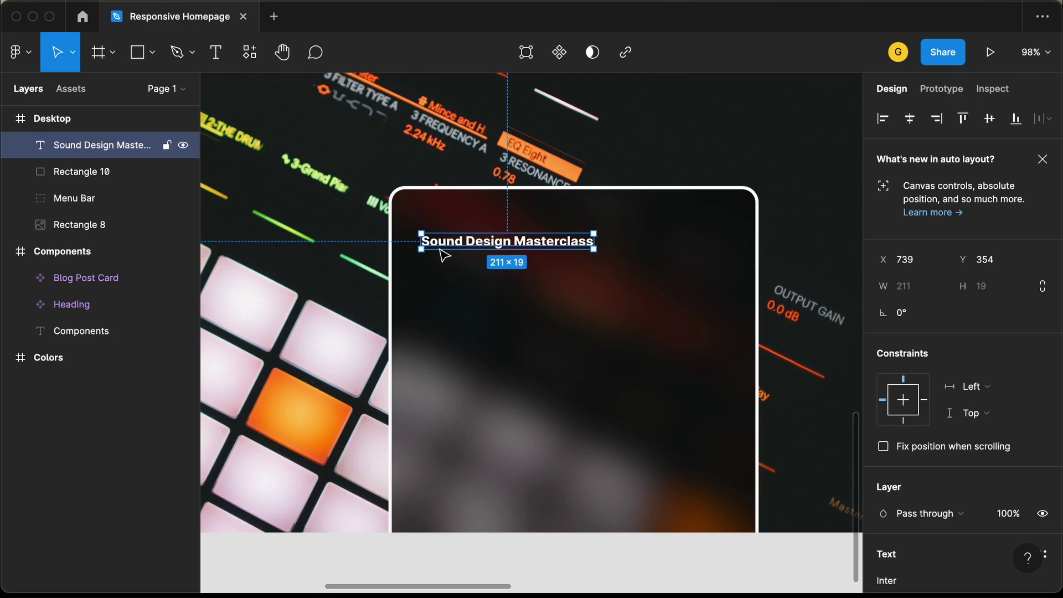
# Place a 100-wide rectangle just below the "Sound Design Masterclass" text and set its height to 4.
pyautogui.click(143, 60)
pyautogui.click(429, 266)
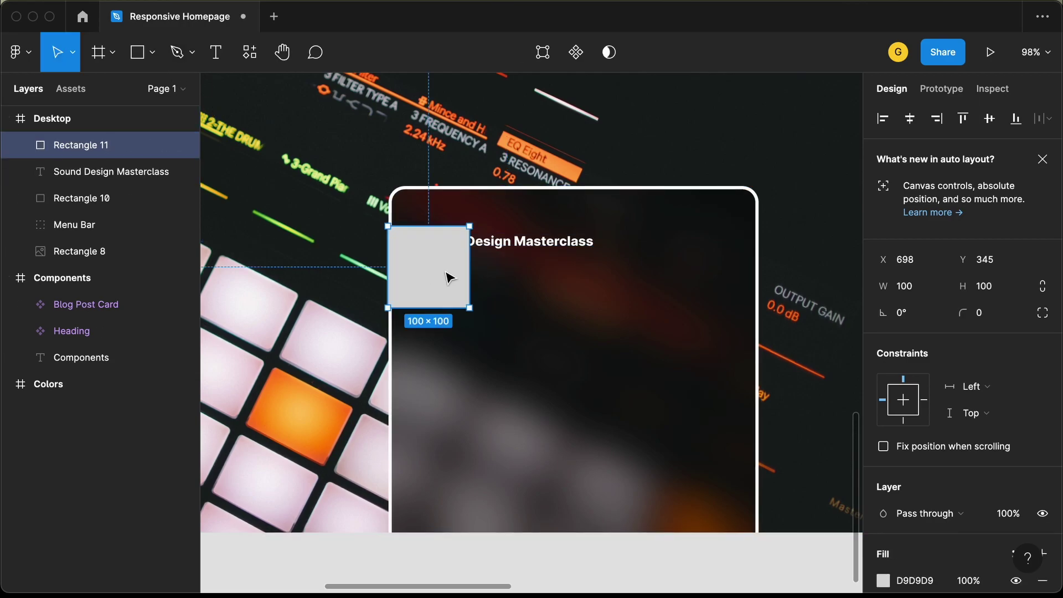
pyautogui.moveTo(451, 275); pyautogui.dragTo(491, 306)
pyautogui.click(993, 289)
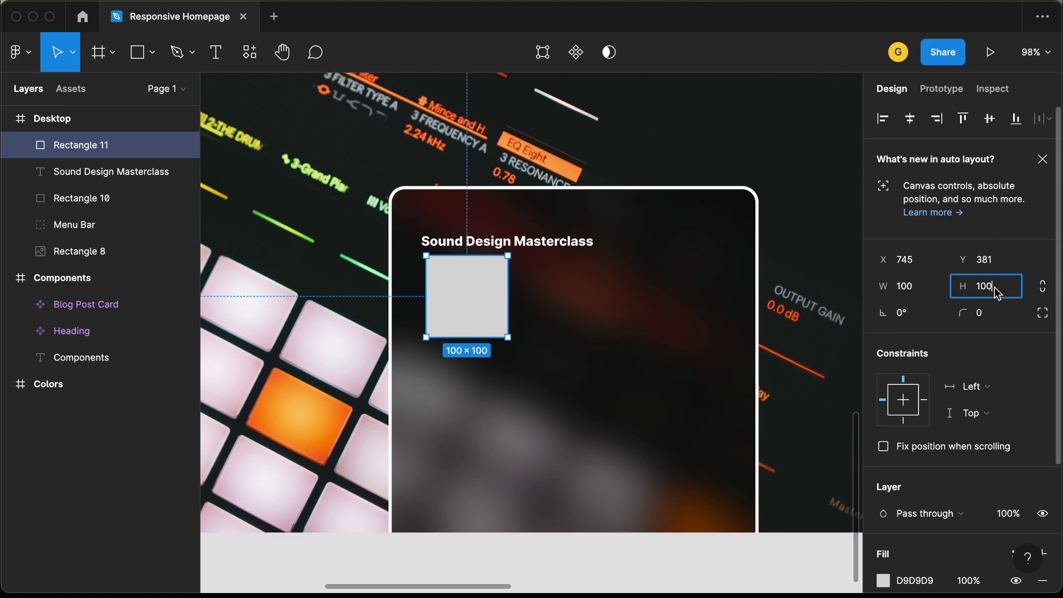
pyautogui.write('4')
pyautogui.press('Return')
# Align the thin bar with the title's left edge at X 739, Y 378 and set its width to 60.
pyautogui.scroll(5, 467, 279)
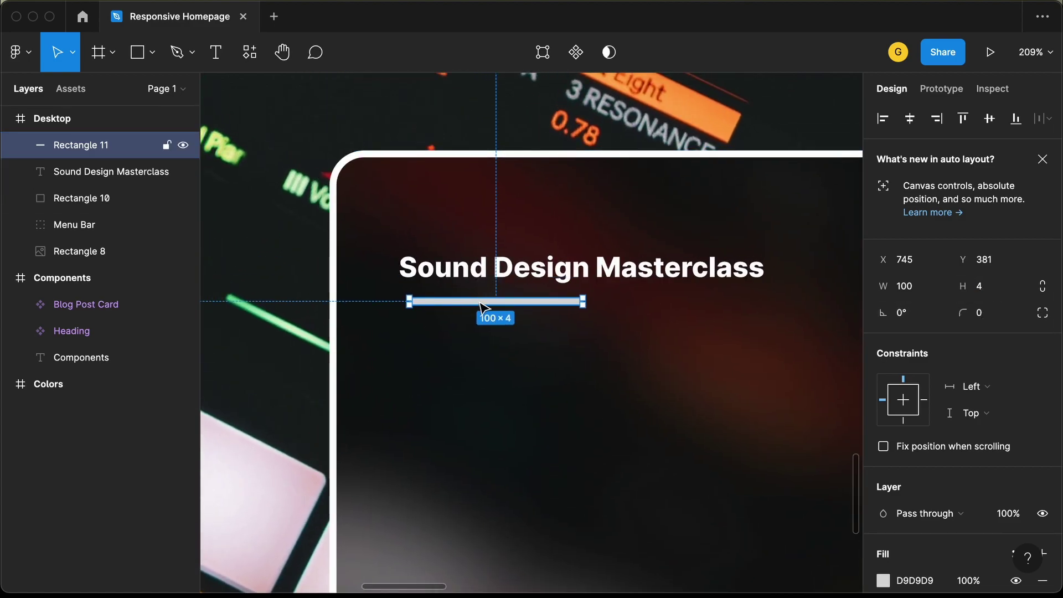
pyautogui.moveTo(480, 306); pyautogui.dragTo(470, 301)
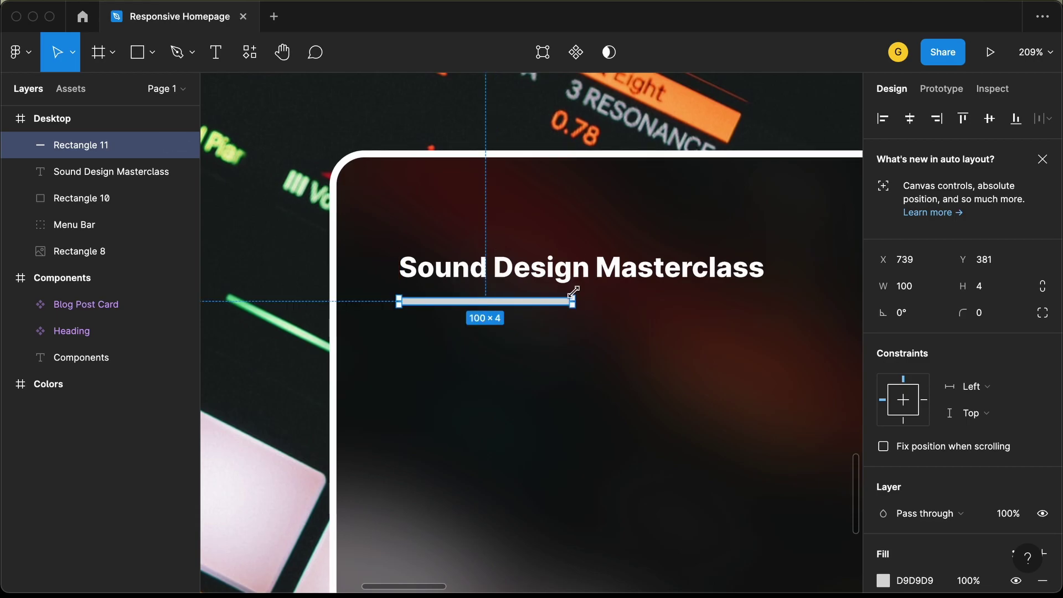
pyautogui.moveTo(574, 297); pyautogui.dragTo(522, 298)
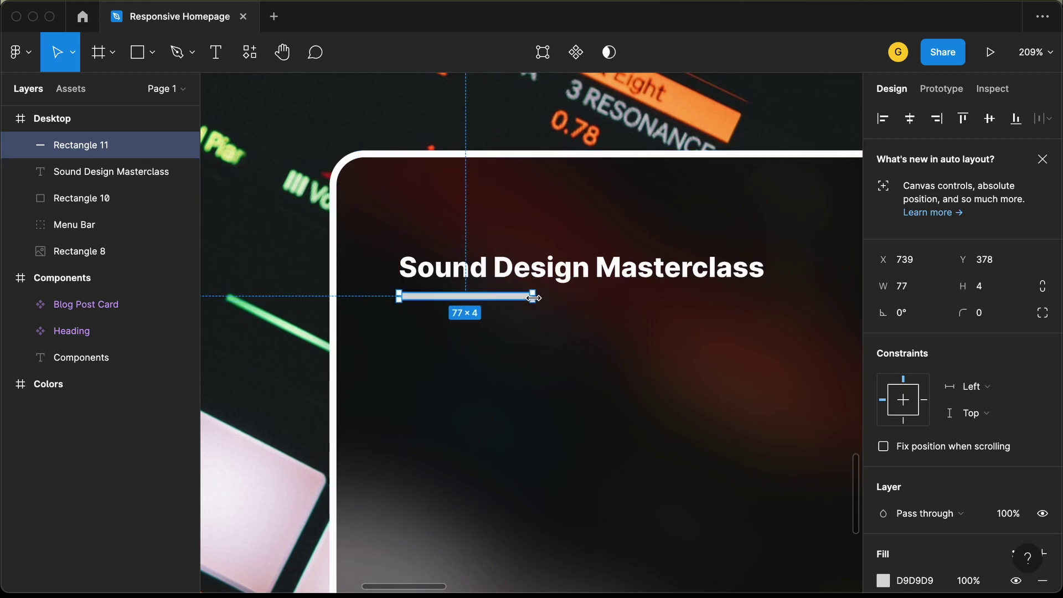
pyautogui.click(914, 288)
pyautogui.write('60')
pyautogui.press('Return')
# Change the underline bar's fill to the dark red from the document colors.
pyautogui.scroll(-5, 917, 339)
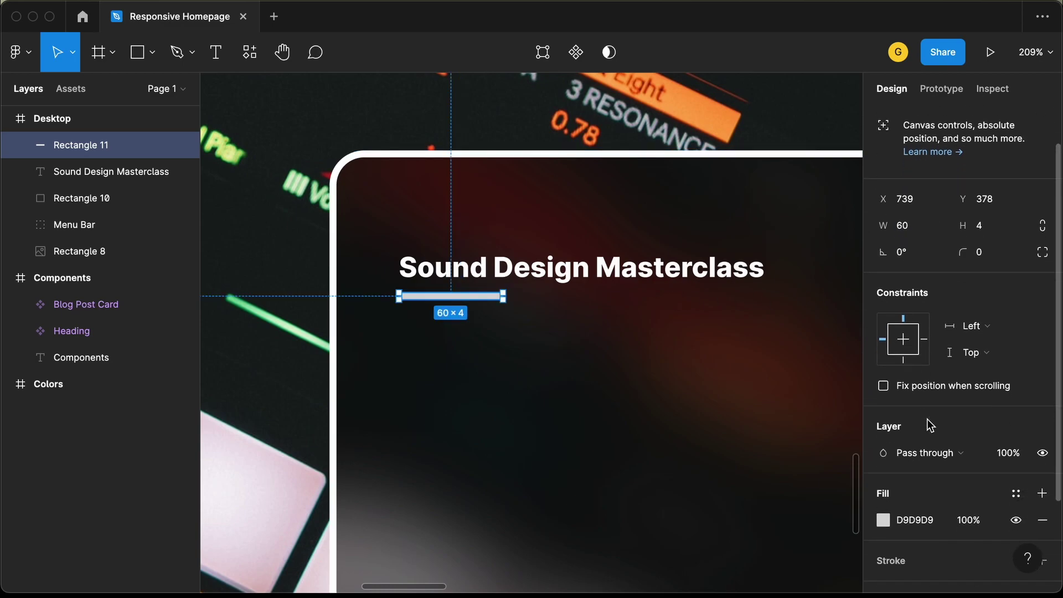
pyautogui.click(883, 438)
pyautogui.click(746, 450)
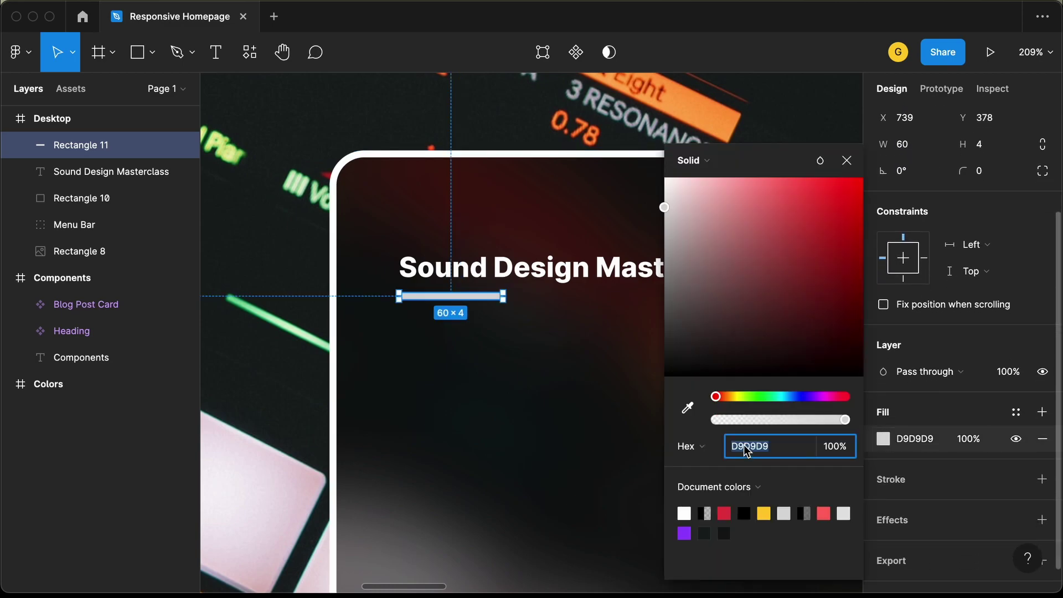
pyautogui.click(725, 513)
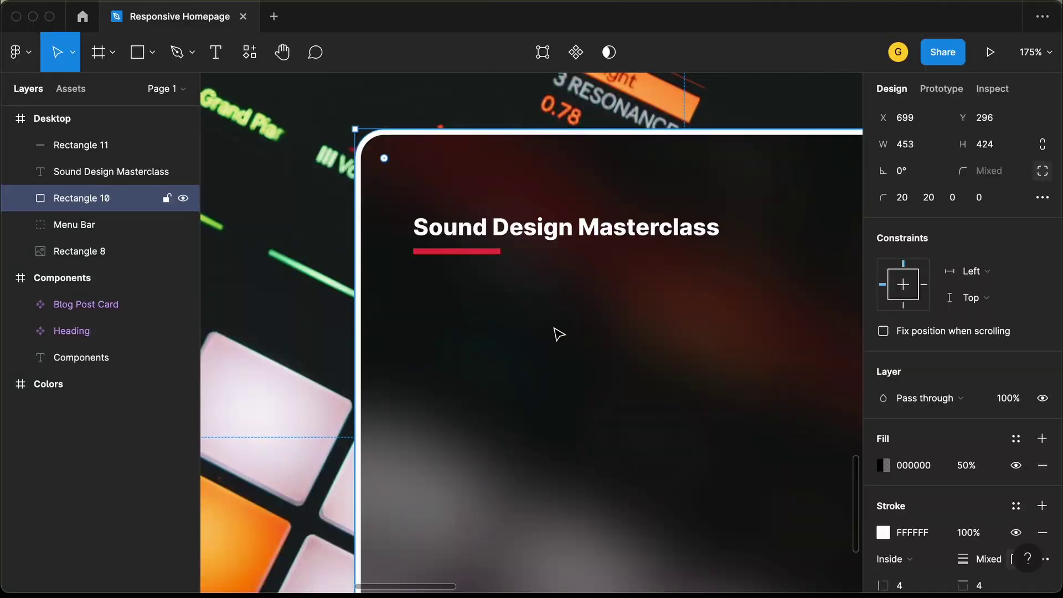
# Duplicate the card title straight down to Y 418 and change the copy's text to "Learn the Art of Sound Design".
pyautogui.scroll(-3, 506, 282)
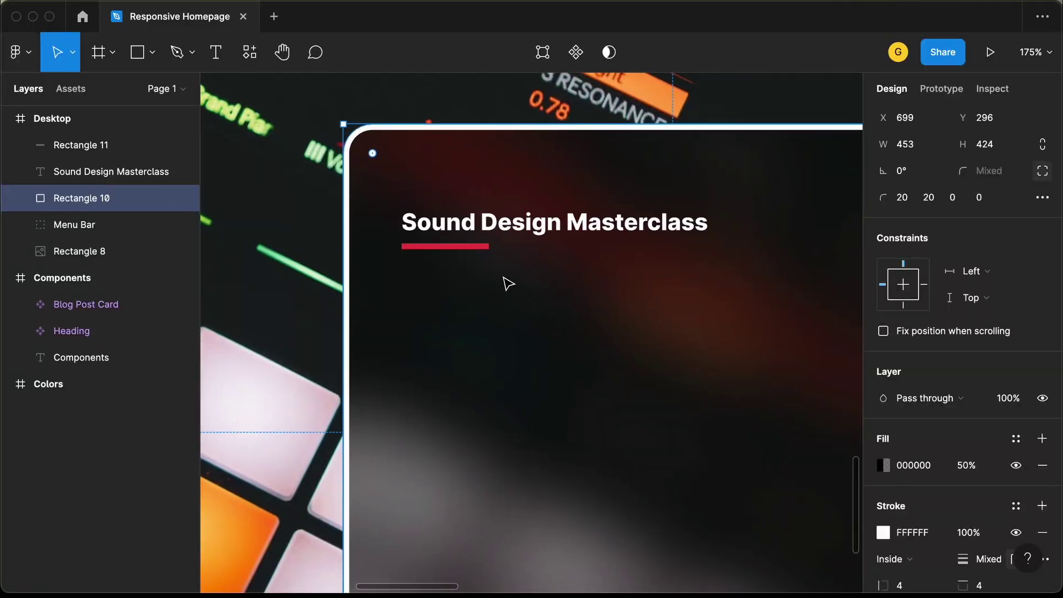
pyautogui.click(559, 202)
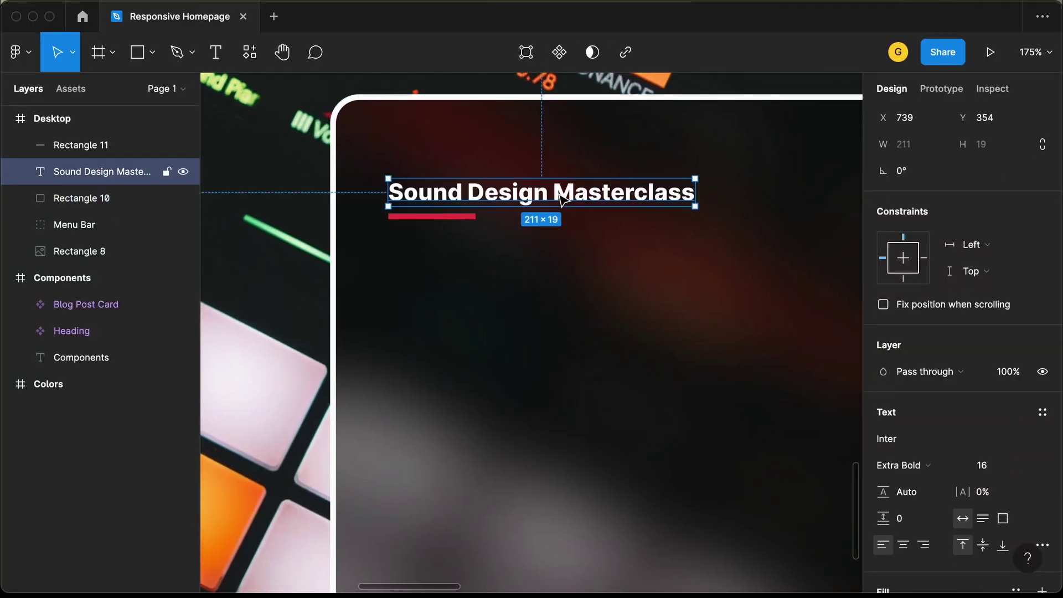
pyautogui.moveTo(563, 198); pyautogui.dragTo(560, 285)
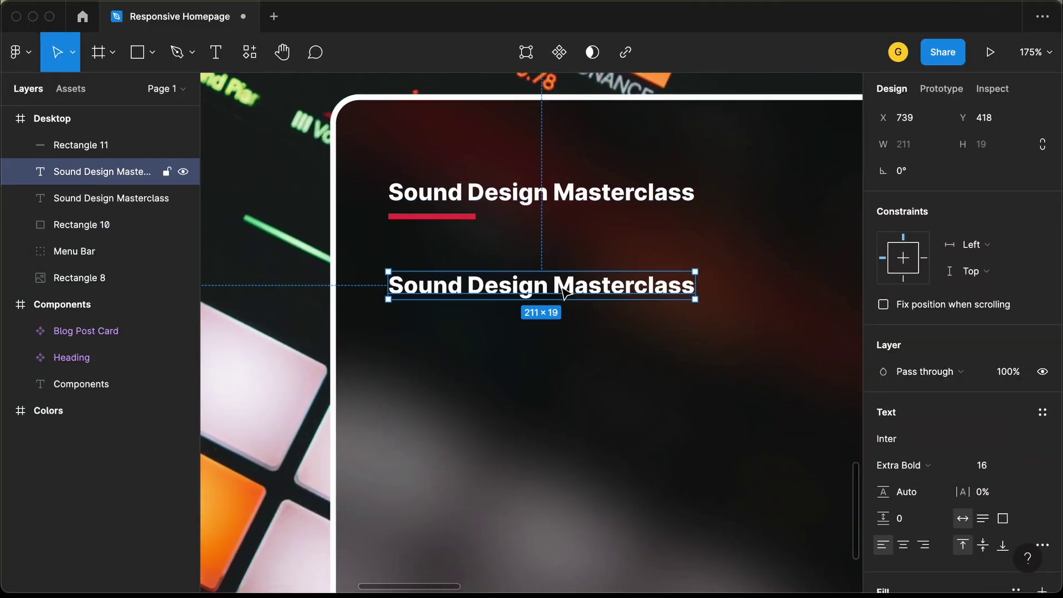
pyautogui.doubleClick(560, 285)
pyautogui.scroll(-5, 561, 285)
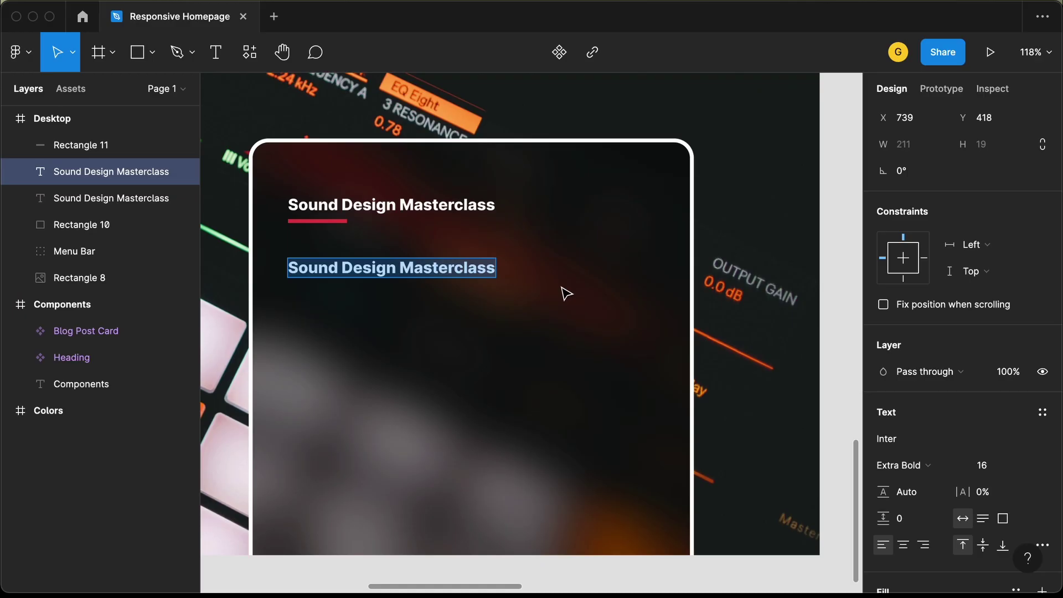
pyautogui.write('Learn the Art of Sound Design')
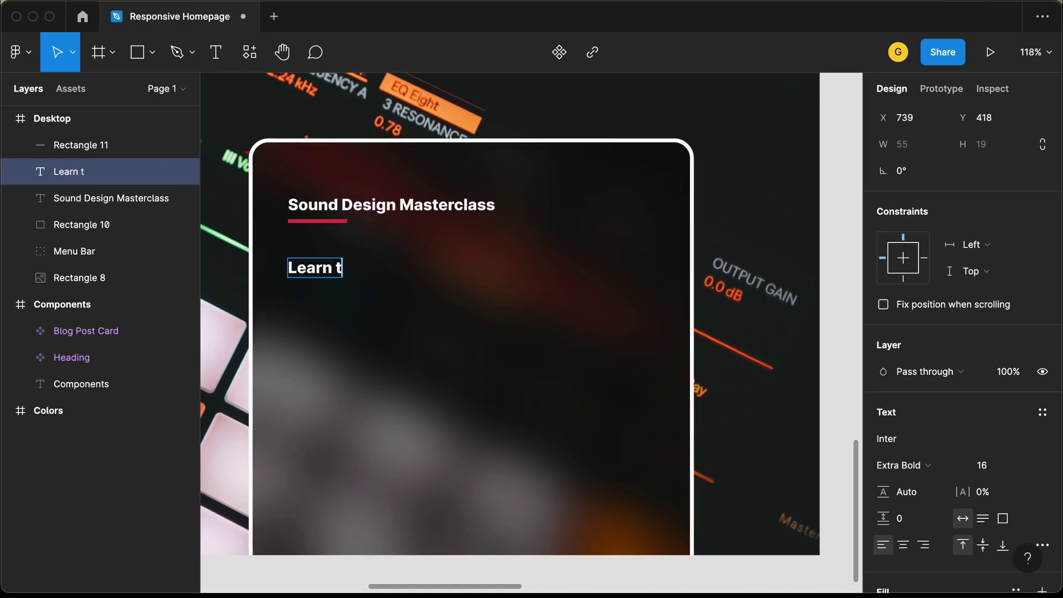
pyautogui.press('Escape')
# Set the "Learn the Art of Sound Design" headline in Alegreya Bold at size 60.
pyautogui.click(918, 439)
pyautogui.write('Alegreya')
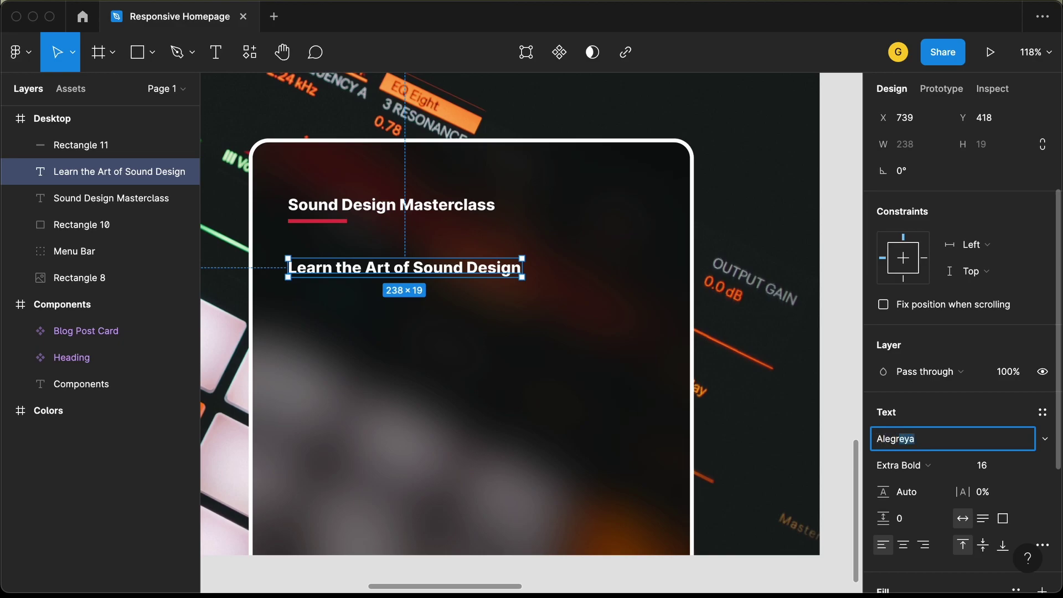
pyautogui.click(980, 467)
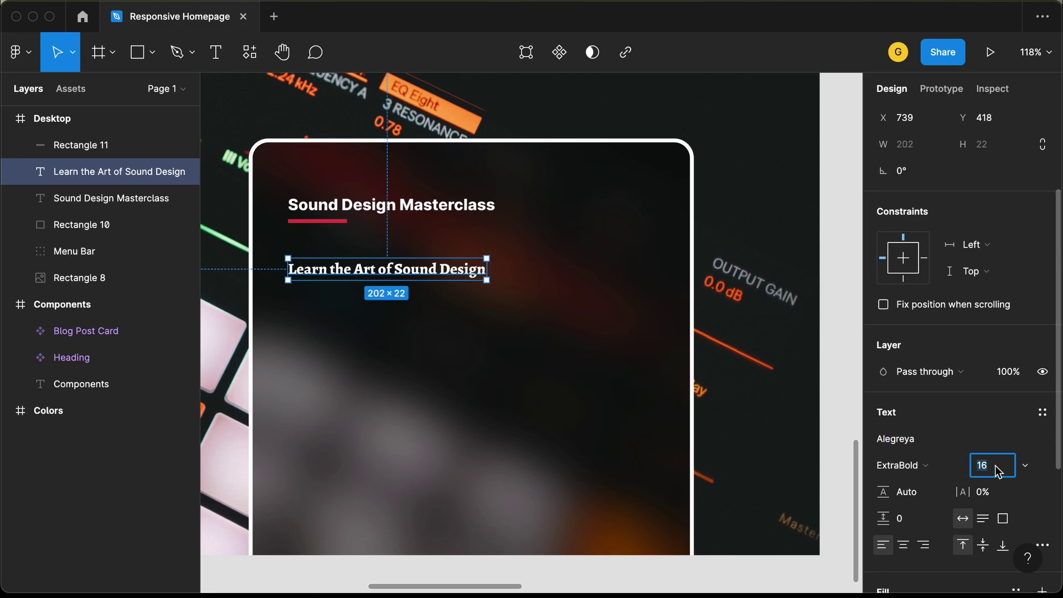
pyautogui.write('60')
pyautogui.press('Return')
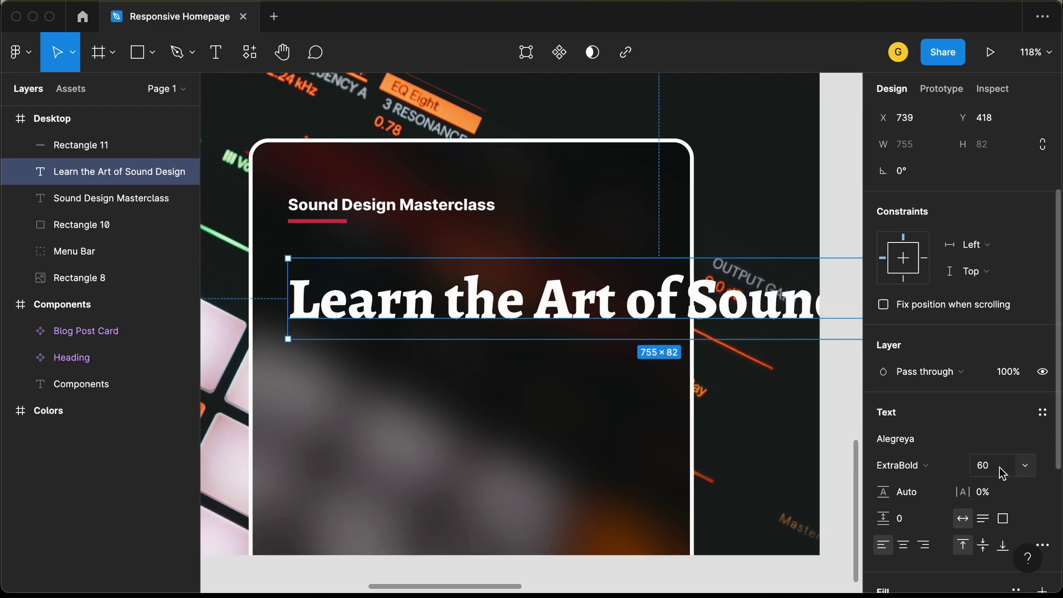
pyautogui.click(933, 471)
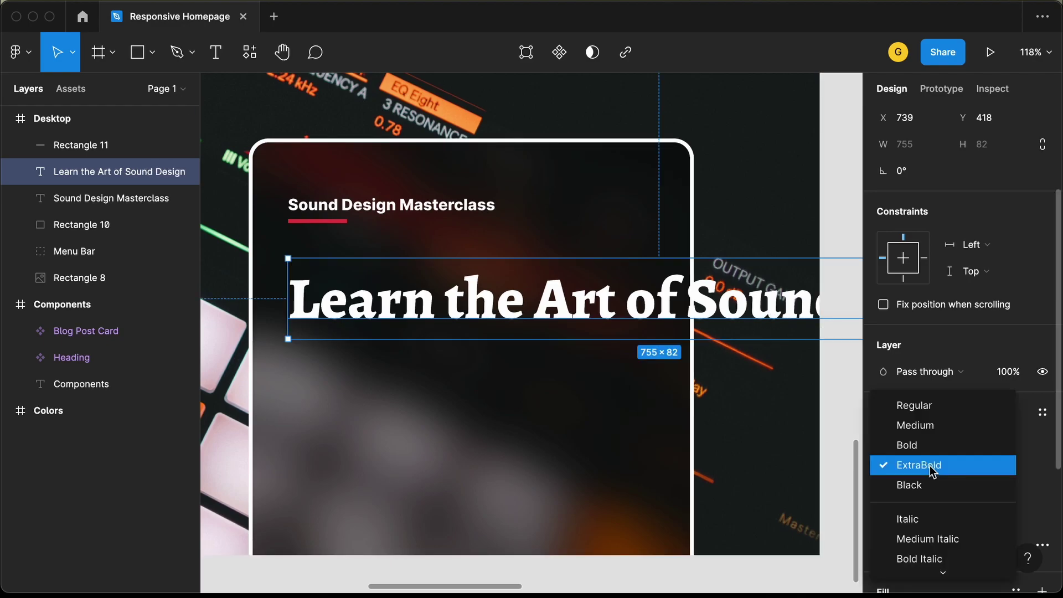
pyautogui.click(940, 444)
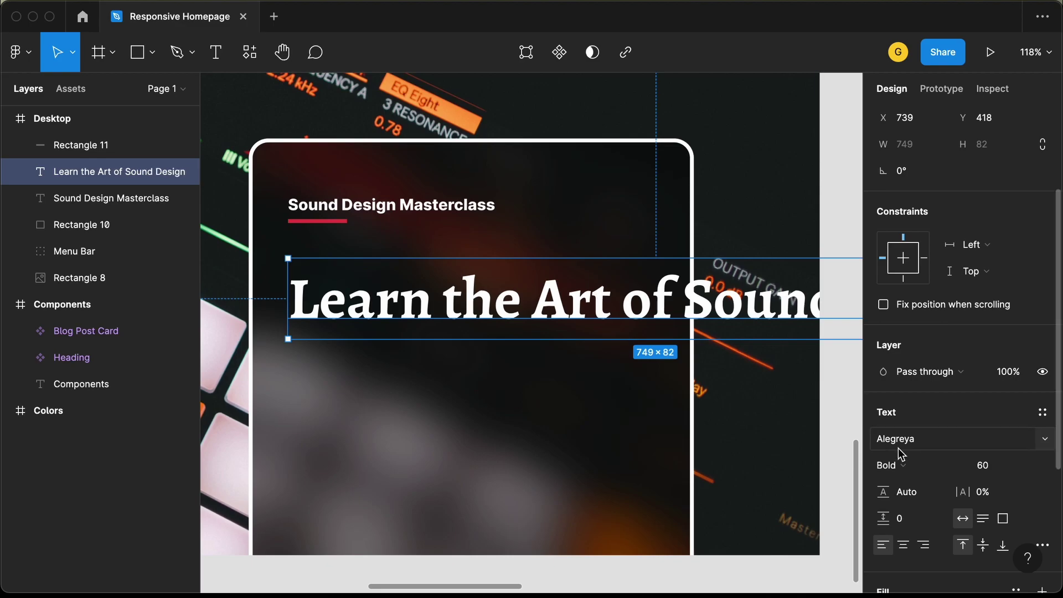
# Set the headline's font size to 40 and wrap it onto two lines in a text box 373 wide.
pyautogui.click(994, 466)
pyautogui.write('40')
pyautogui.press('Return')
pyautogui.moveTo(775, 280); pyautogui.dragTo(645, 287)
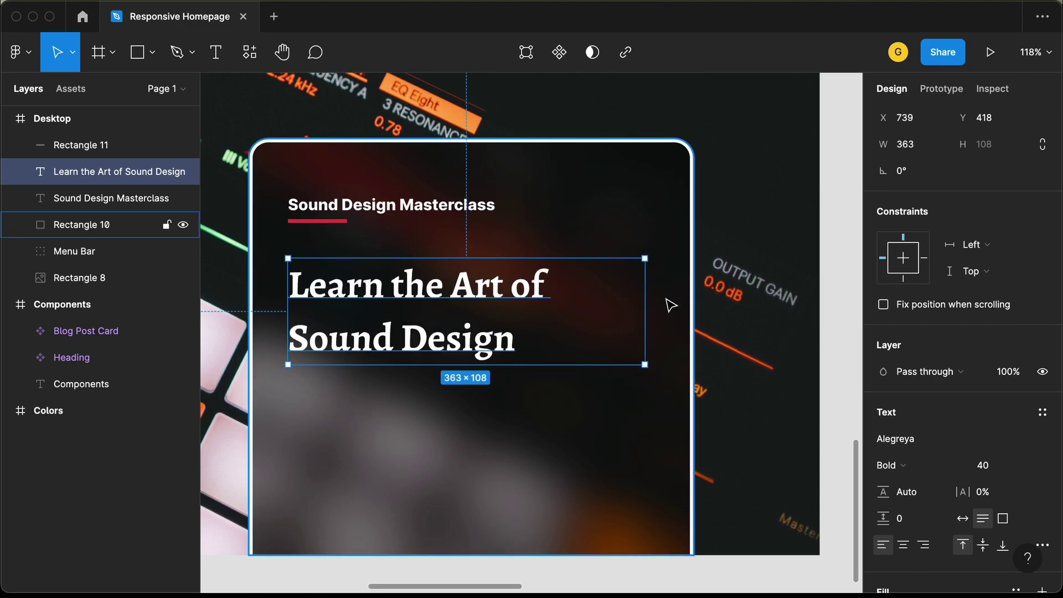
pyautogui.press('alt')
pyautogui.press('super+shift+Right')
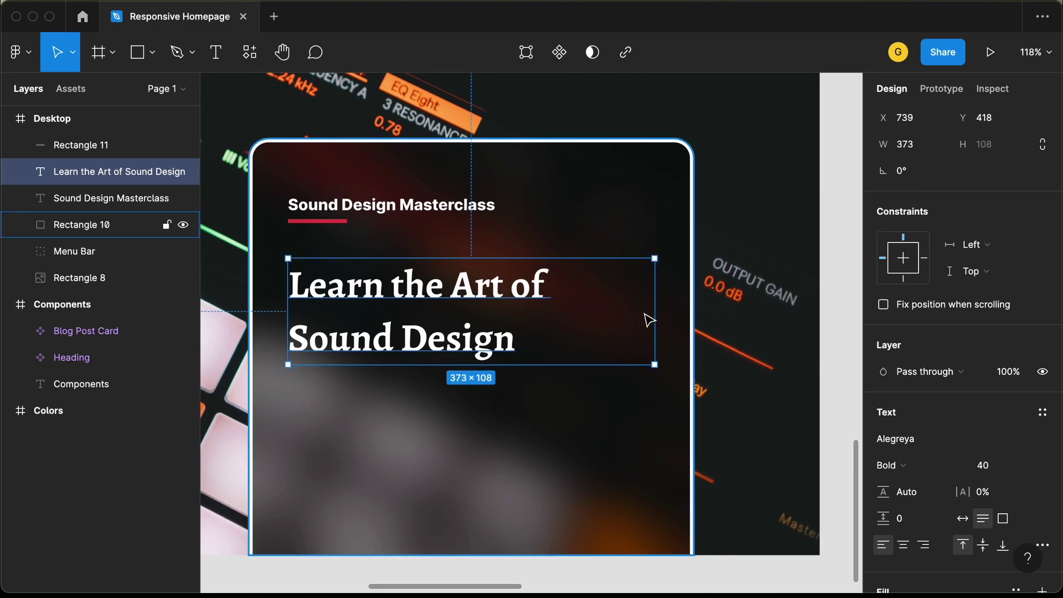
pyautogui.press('alt')
pyautogui.press('Escape')
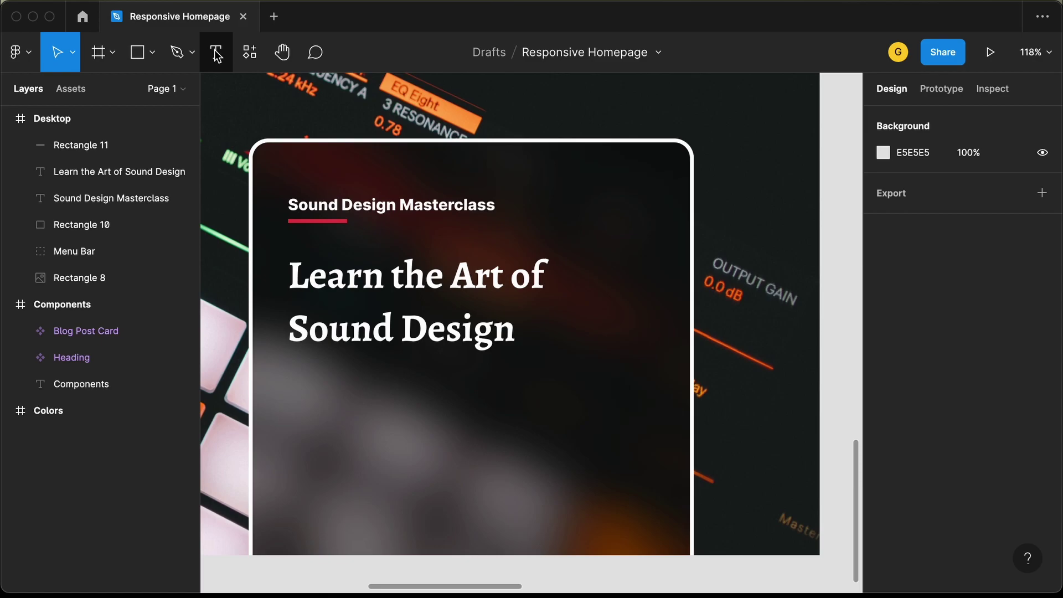
# Add a "Demo Lesson" text below the headline on the card, at about X 769, Y 551.
pyautogui.click(216, 54)
pyautogui.click(318, 389)
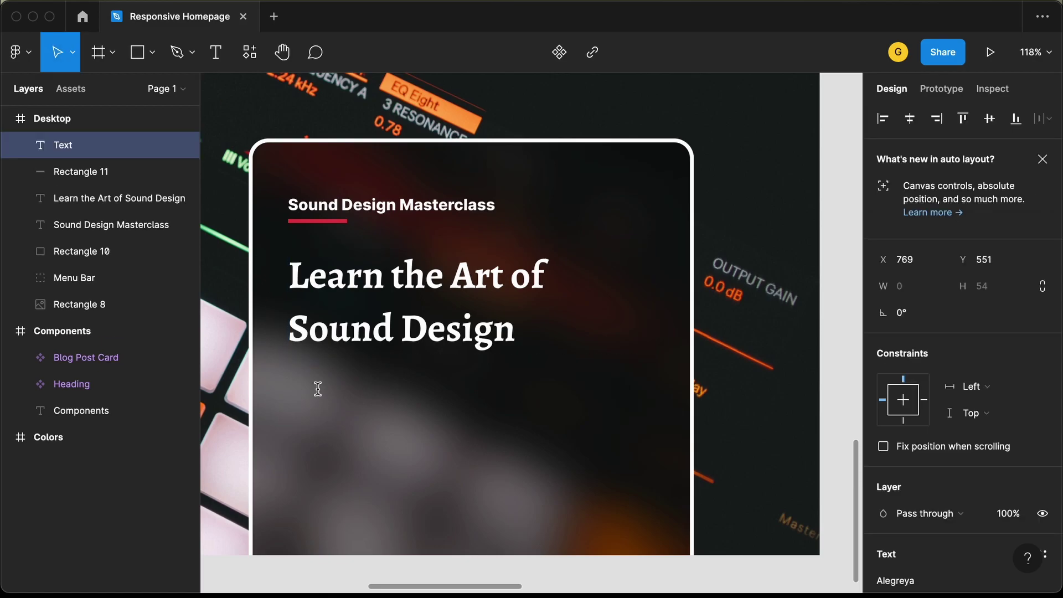
pyautogui.write('Demo')
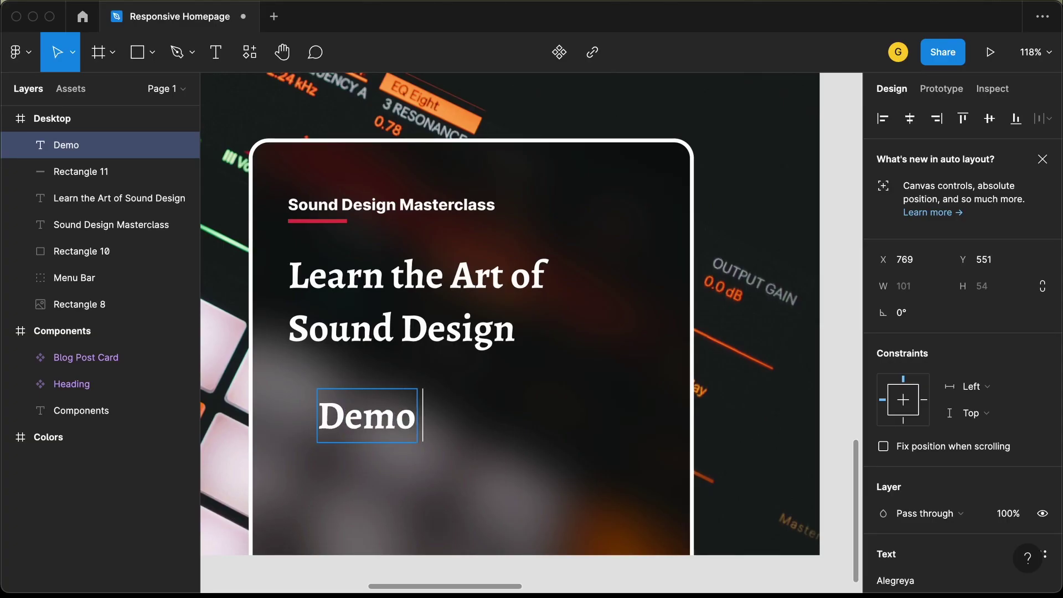
pyautogui.write(' Lesson')
pyautogui.press('Escape')
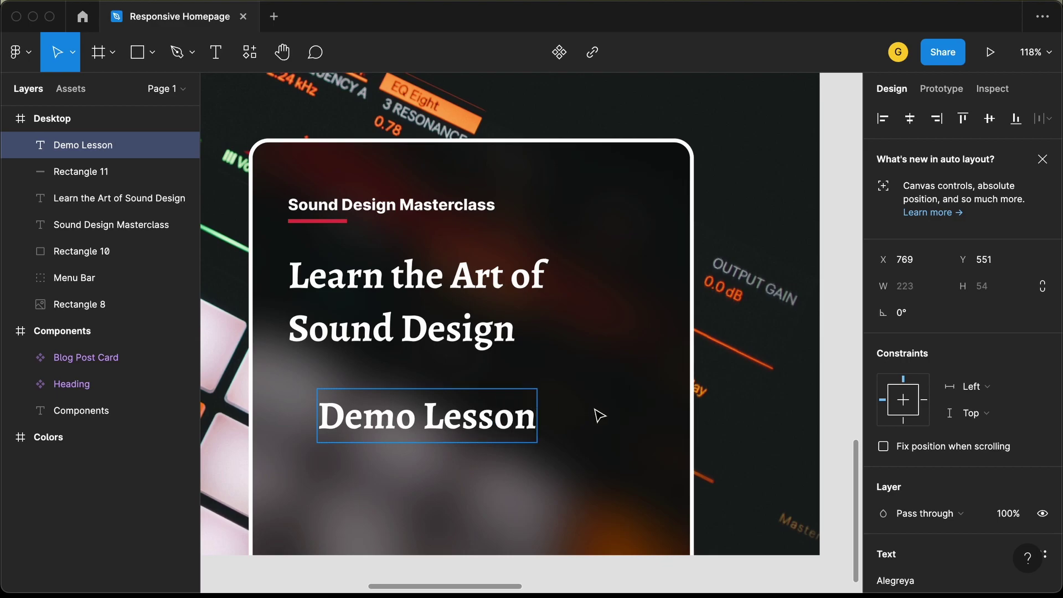
# Set the "Demo Lesson" text to size 16 and change its font to Inter.
pyautogui.scroll(-2, 943, 439)
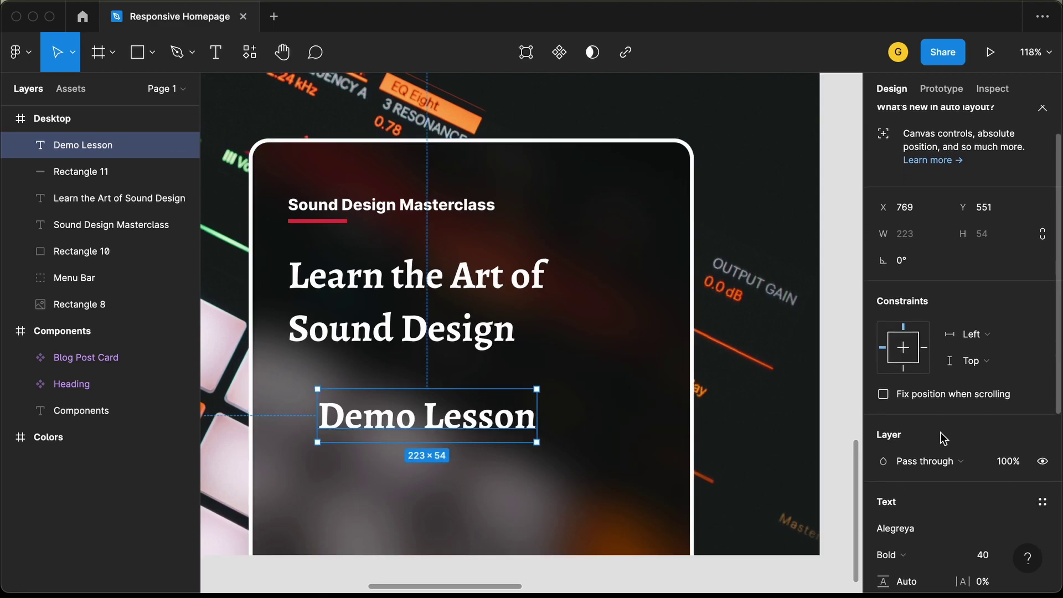
pyautogui.scroll(-5, 943, 438)
pyautogui.click(978, 397)
pyautogui.write('16')
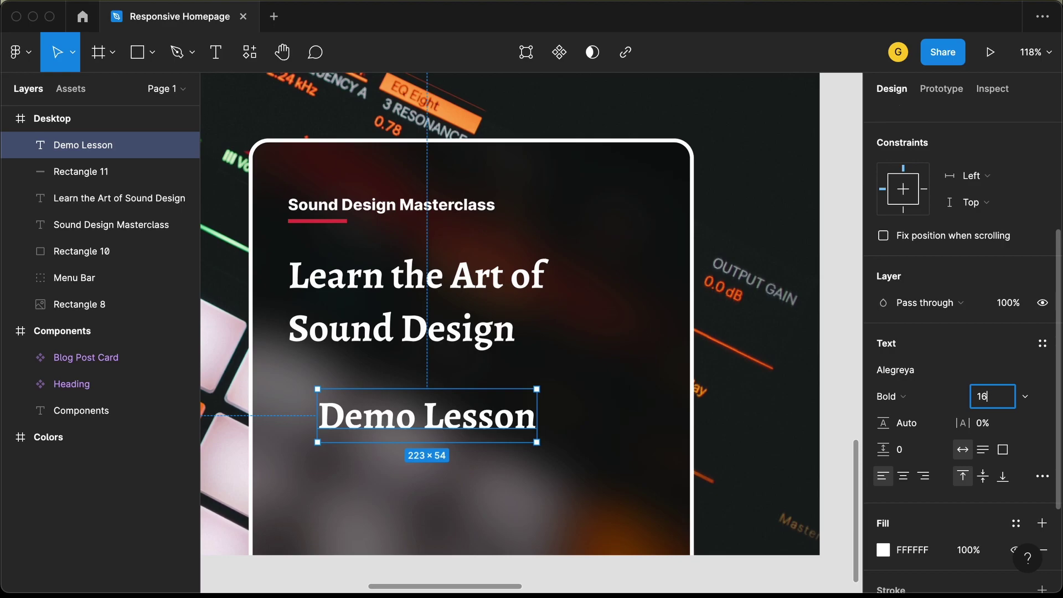
pyautogui.press('Return')
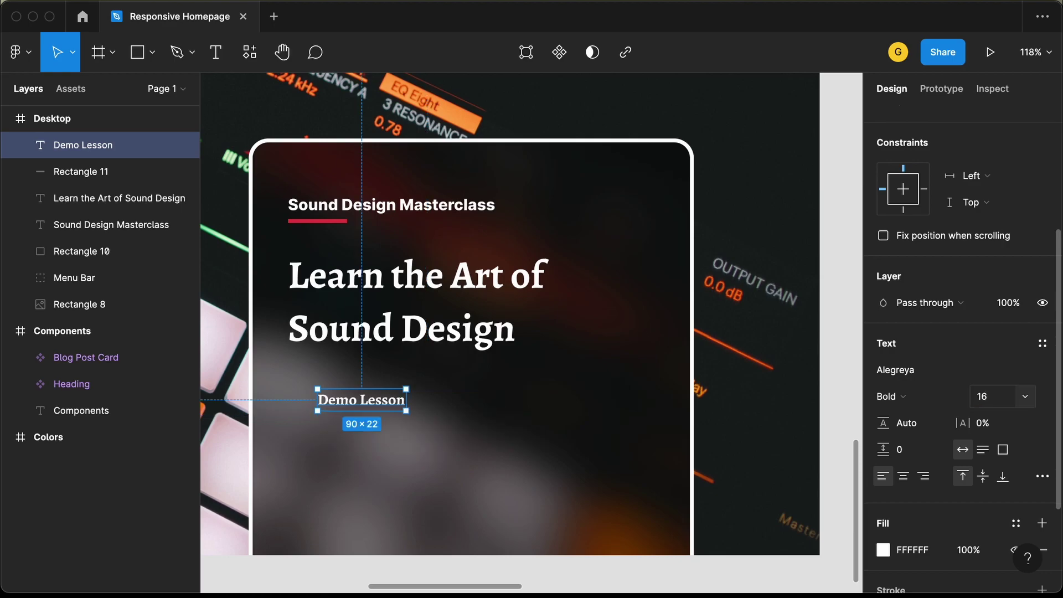
pyautogui.click(927, 377)
pyautogui.write('Inter')
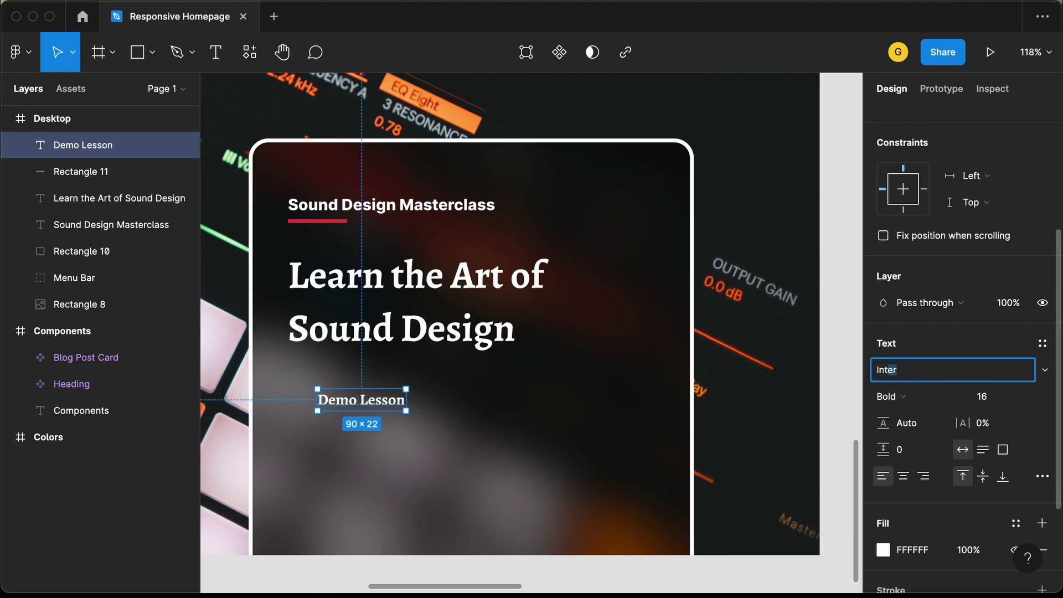
pyautogui.press('Return')
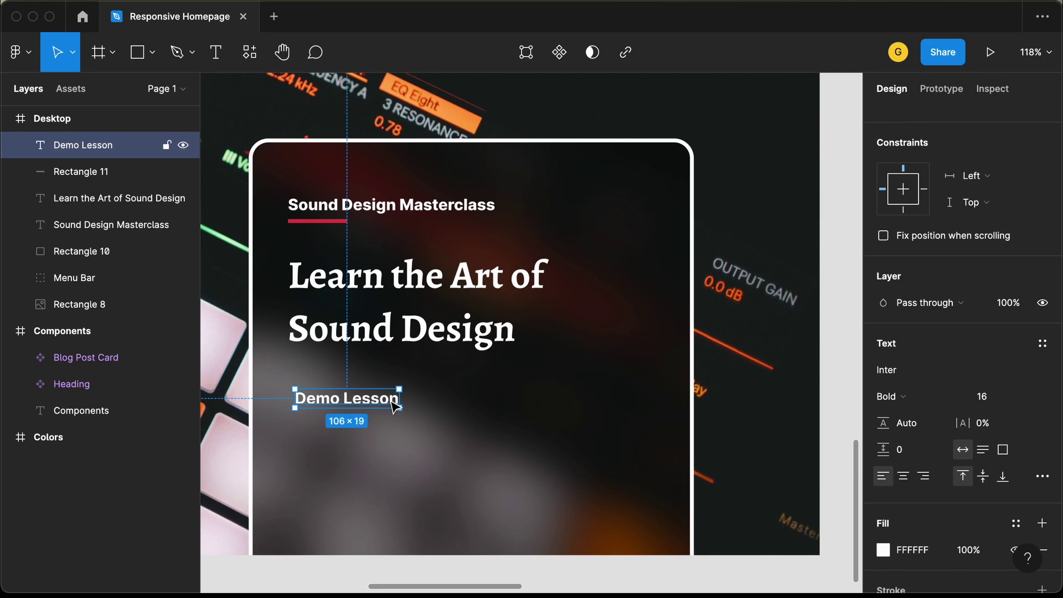
# Wrap the "Demo Lesson" text in an auto layout frame and fill it with the red E63946 from the document colors.
pyautogui.hotkey('shift', 'a')
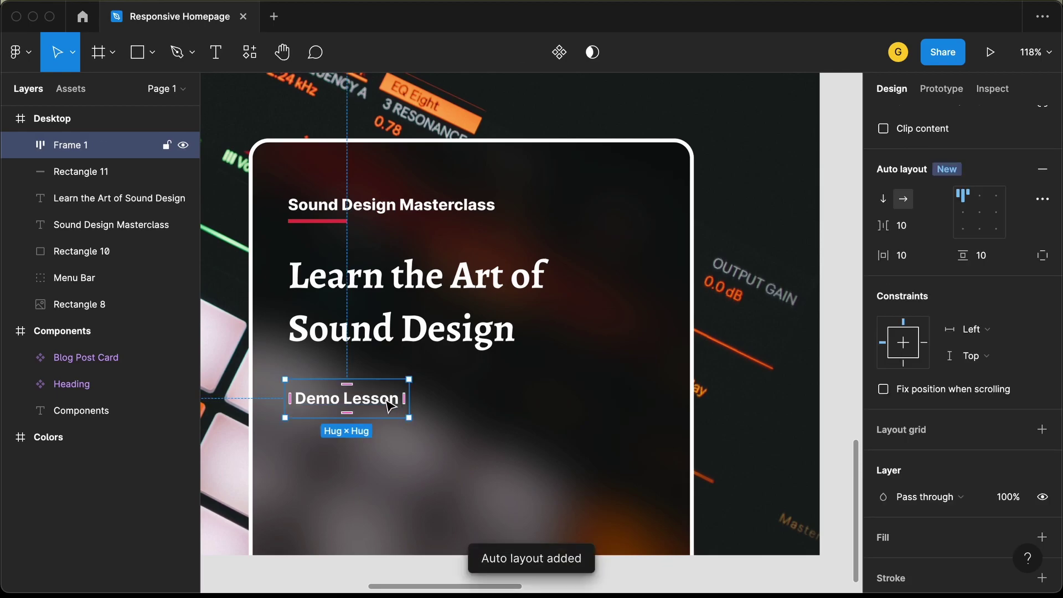
pyautogui.scroll(-3, 922, 449)
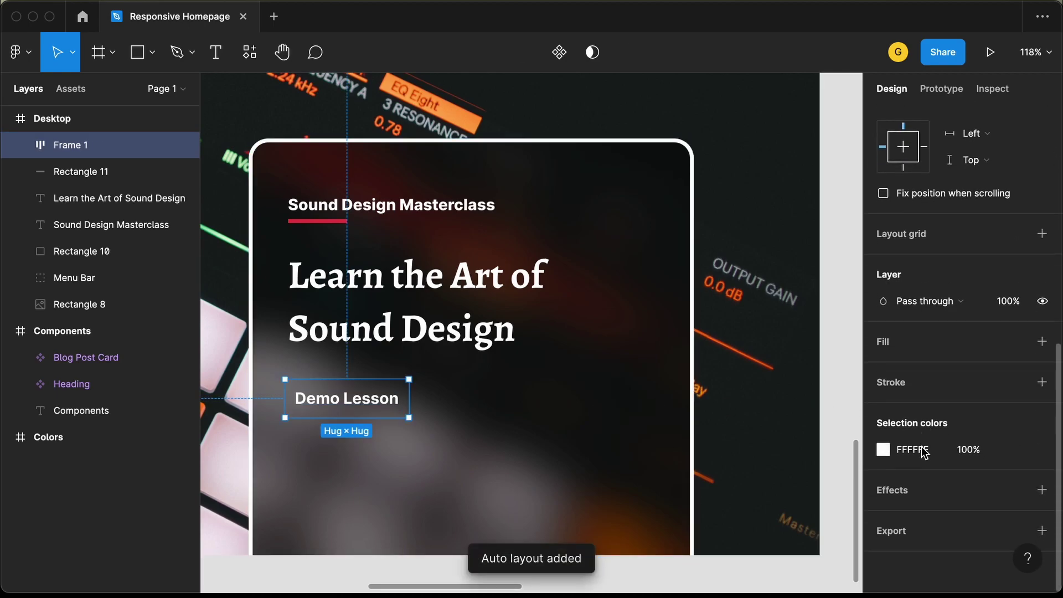
pyautogui.click(1042, 342)
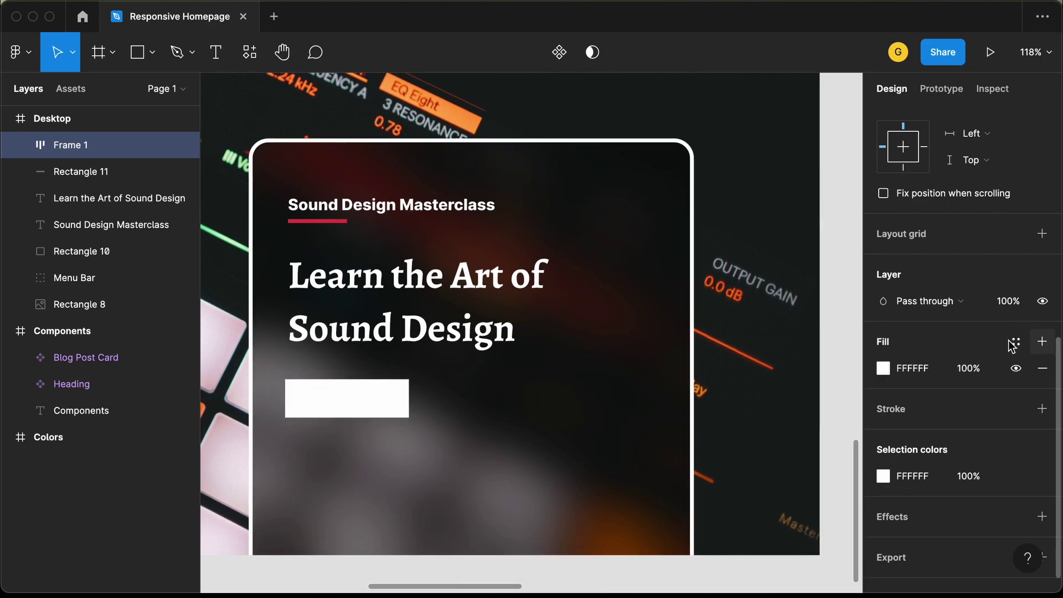
pyautogui.click(883, 368)
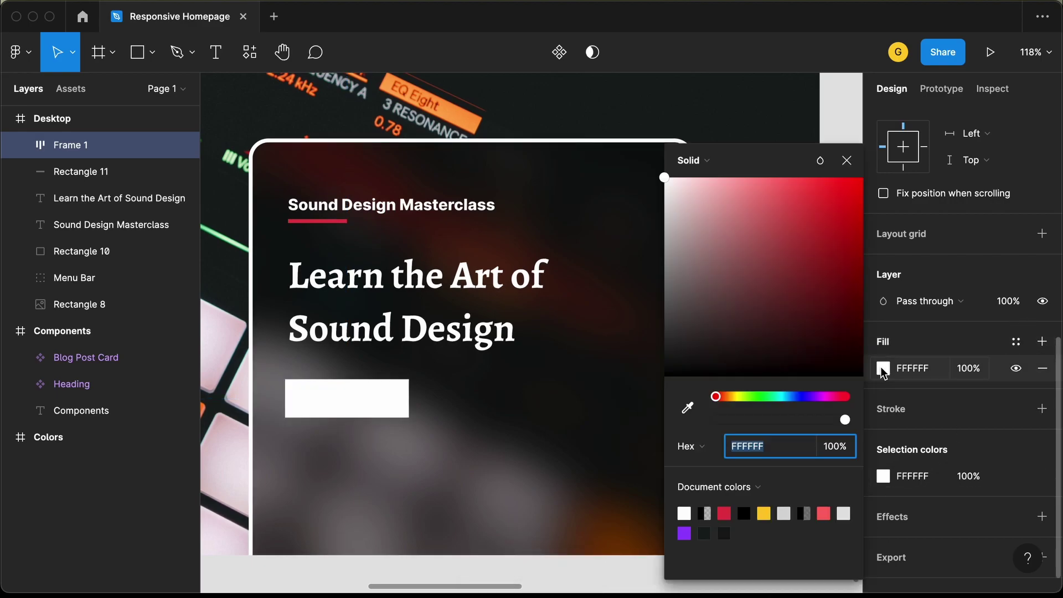
pyautogui.click(725, 512)
pyautogui.click(846, 160)
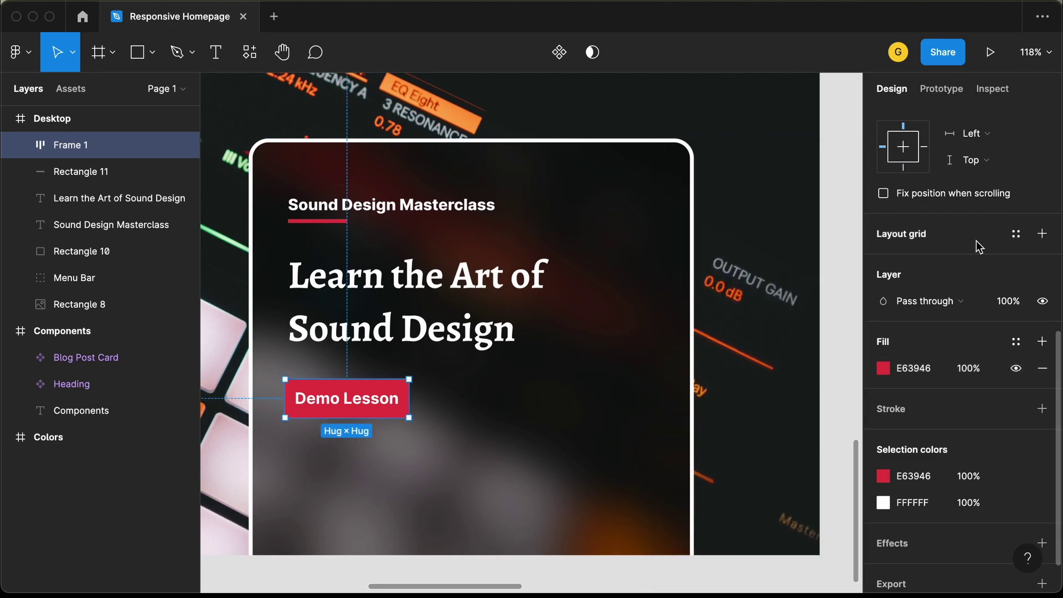
# Round the corners of the Demo Lesson button with a radius of 10.
pyautogui.scroll(3, 960, 285)
pyautogui.scroll(5, 960, 285)
pyautogui.click(995, 372)
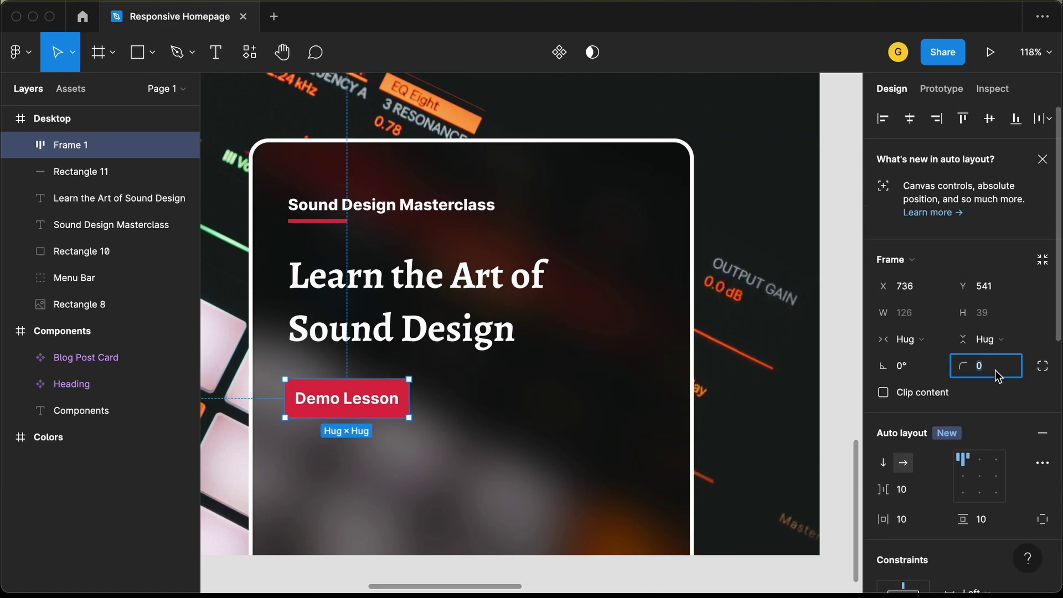
pyautogui.write('10')
pyautogui.press('Return')
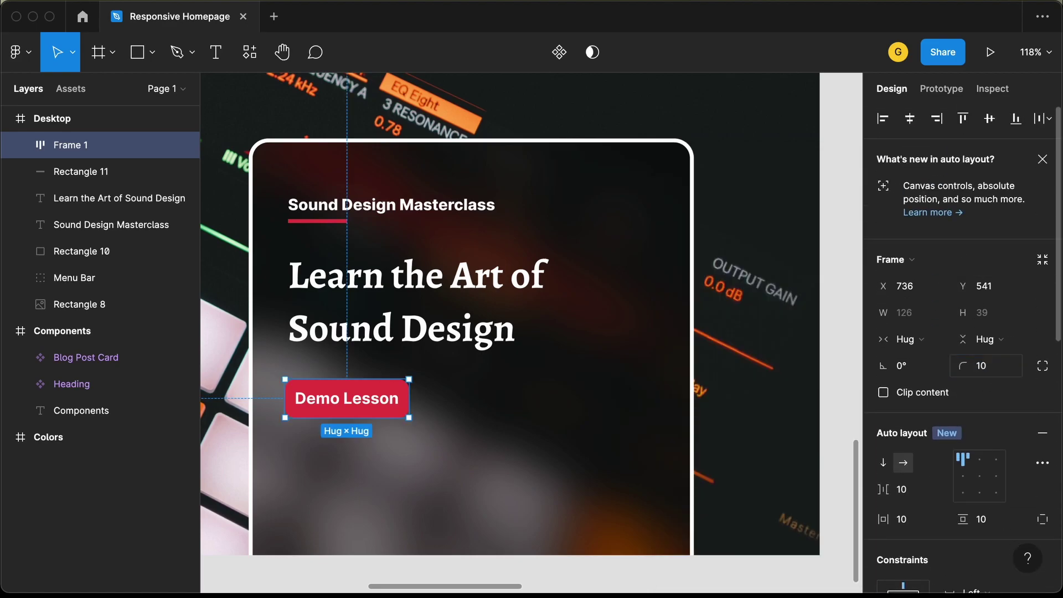
# Move the Demo Lesson button up under the headline and align it with the text's left edge at X 739.
pyautogui.scroll(5, 314, 392)
pyautogui.scroll(2, 314, 392)
pyautogui.moveTo(361, 460); pyautogui.dragTo(367, 430)
# Set the Demo Lesson button's horizontal padding to 32 and place it at Y 532.
pyautogui.scroll(-5, 367, 430)
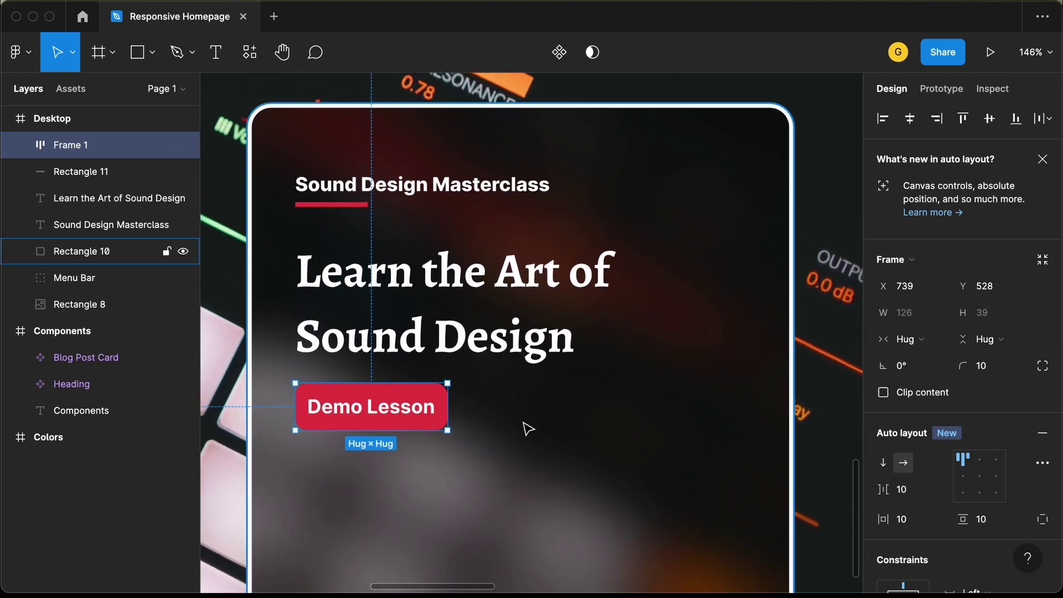
pyautogui.scroll(-1, 994, 470)
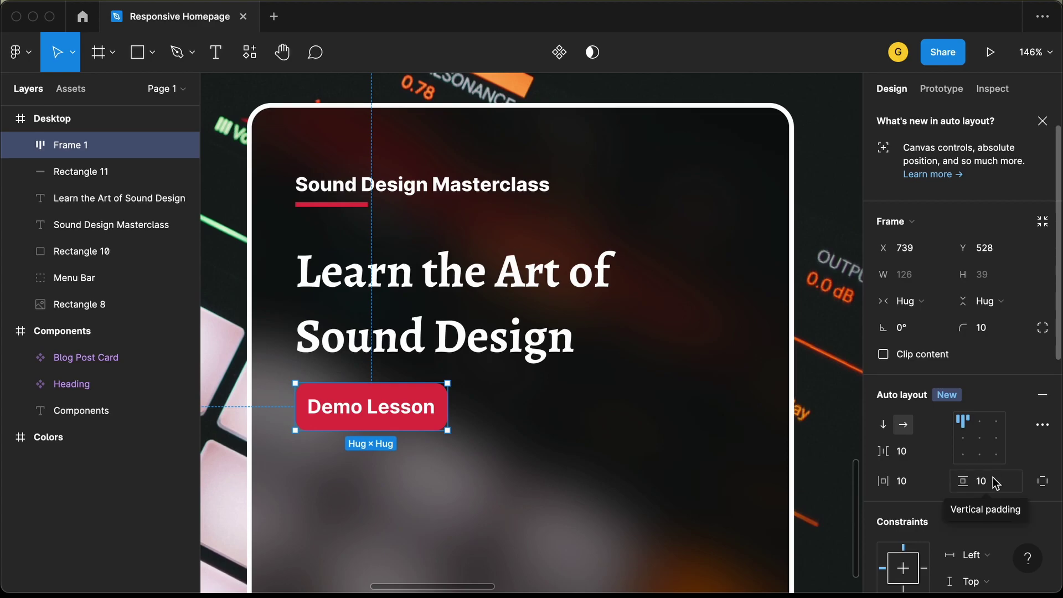
pyautogui.click(918, 485)
pyautogui.write('32')
pyautogui.press('Return')
pyautogui.scroll(-2, 498, 462)
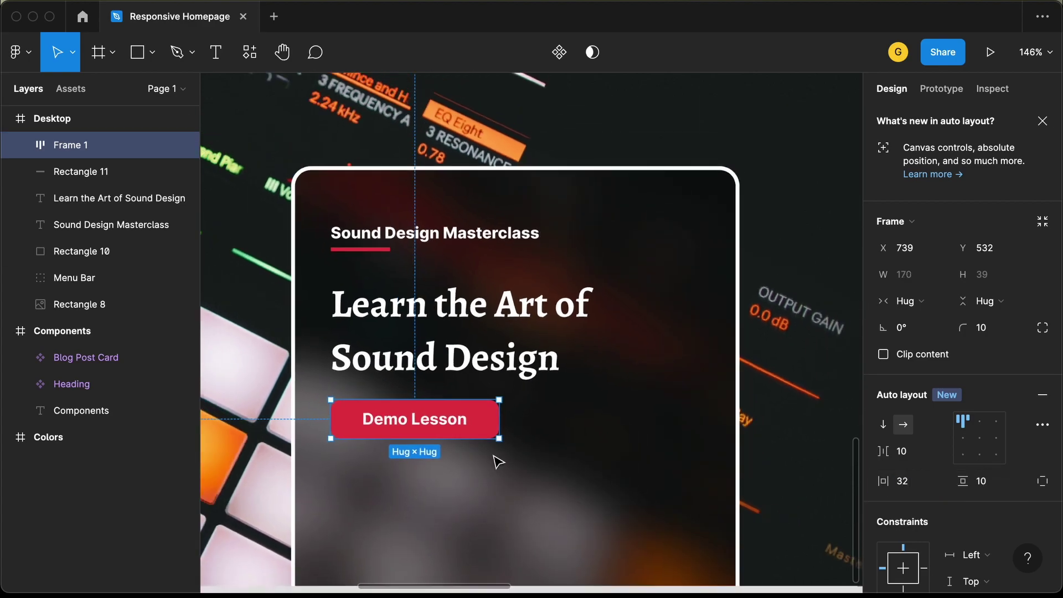
pyautogui.scroll(-4, 498, 463)
# Move the card's title, underline, headline and button down together until the button sits near the card's bottom edge.
pyautogui.click(512, 446)
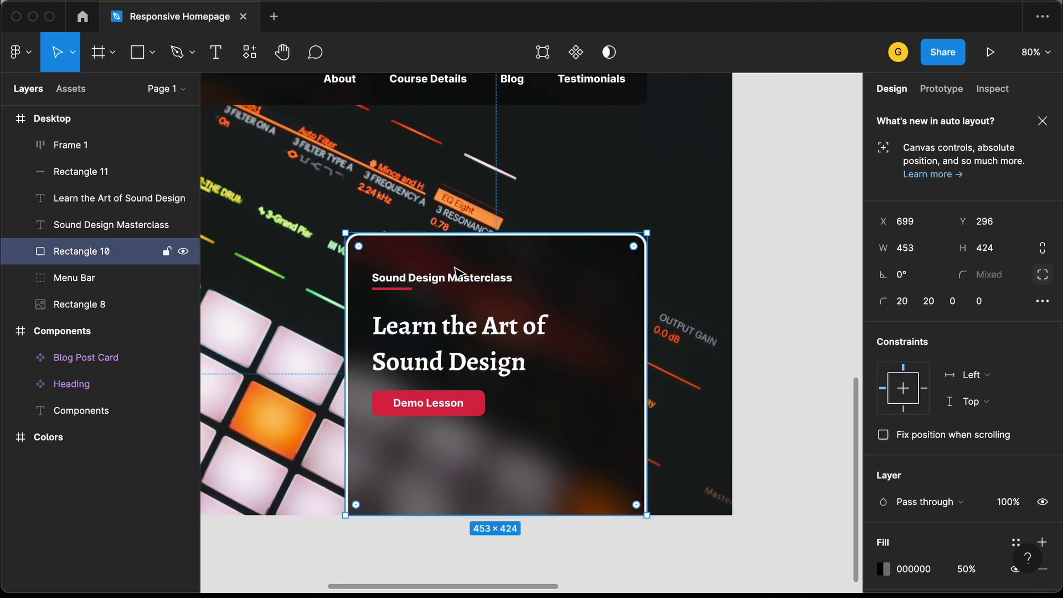
pyautogui.click(440, 279)
pyautogui.keyDown('shift'); pyautogui.click(402, 288); pyautogui.keyUp('shift')
pyautogui.keyDown('shift'); pyautogui.click(412, 337); pyautogui.keyUp('shift')
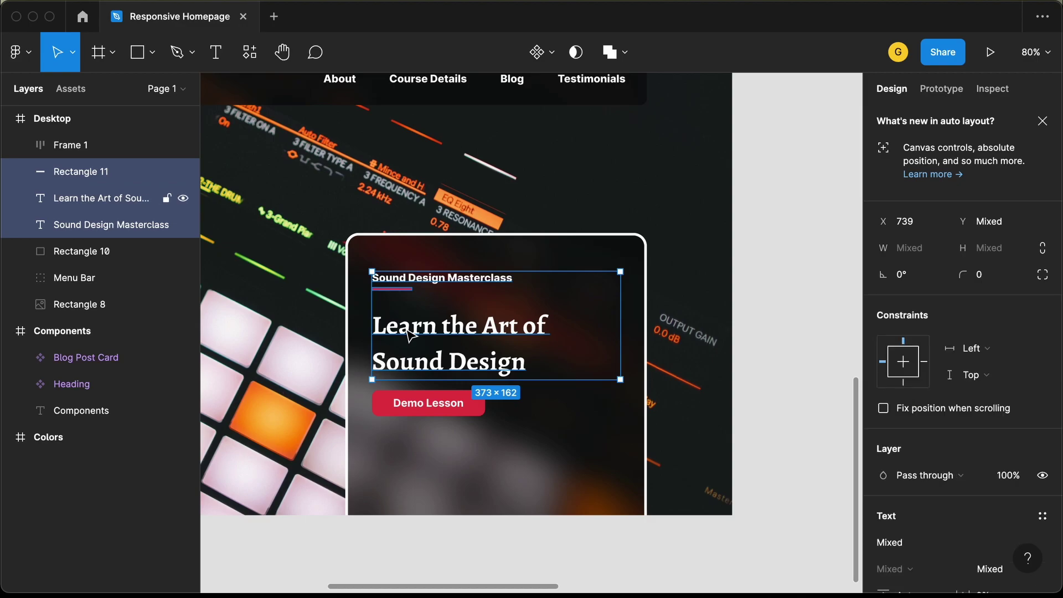
pyautogui.keyDown('shift'); pyautogui.click(414, 398); pyautogui.keyUp('shift')
pyautogui.hotkey('shift', 'Down')
pyautogui.hotkey('shift', 'Down')
pyautogui.hotkey('shift', 'Down')
pyautogui.hotkey('shift', 'Down')
pyautogui.hotkey('shift', 'Down')
pyautogui.hotkey('shift', 'Down')
pyautogui.hotkey('shift', 'Down')
pyautogui.hotkey('shift', 'Down')
pyautogui.hotkey('shift', 'Down')
pyautogui.hotkey('shift', 'Down')
pyautogui.hotkey('shift', 'Down')
pyautogui.hotkey('shift', 'Down')
pyautogui.hotkey('shift', 'Down')
pyautogui.hotkey('shift', 'Down')
pyautogui.hotkey('shift', 'Up')
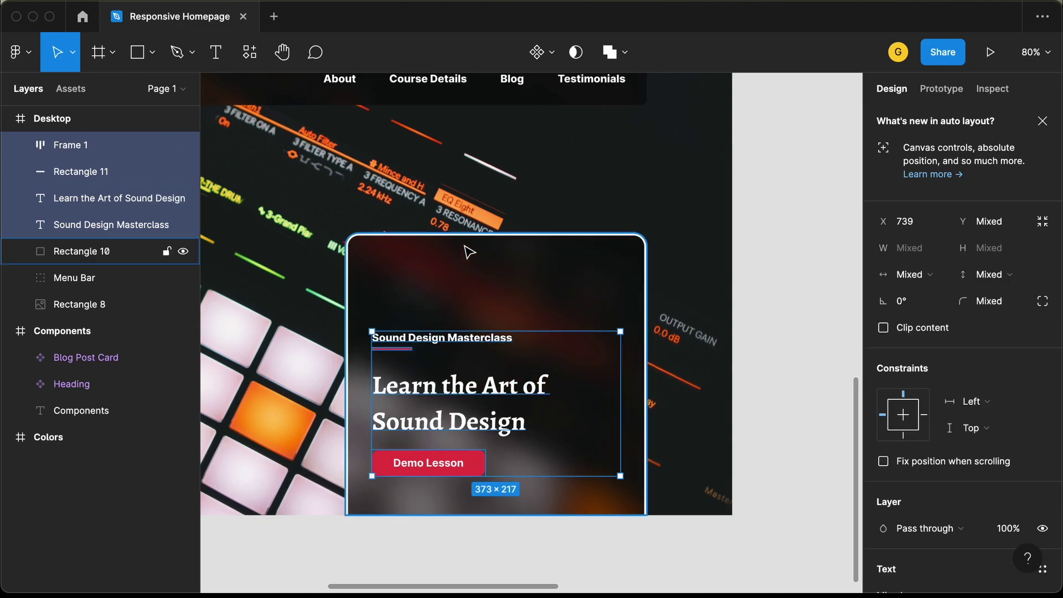
# Lower the top edge of the card's background rectangle to Y 394, making it 326 high.
pyautogui.click(469, 253)
pyautogui.moveTo(469, 235); pyautogui.dragTo(468, 300)
pyautogui.press('Escape')
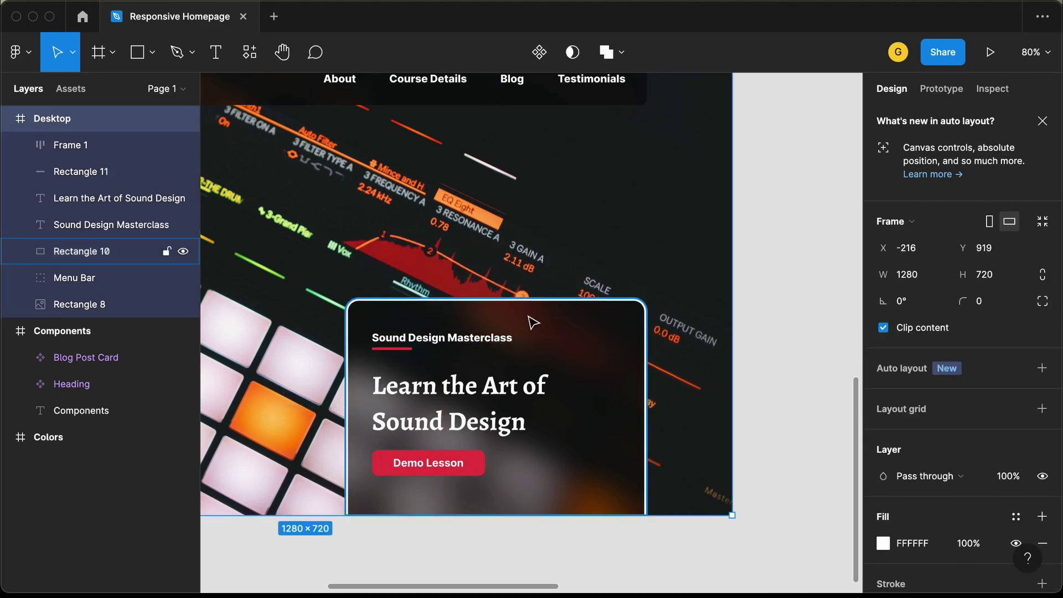
pyautogui.scroll(-5, 533, 322)
pyautogui.click(717, 348)
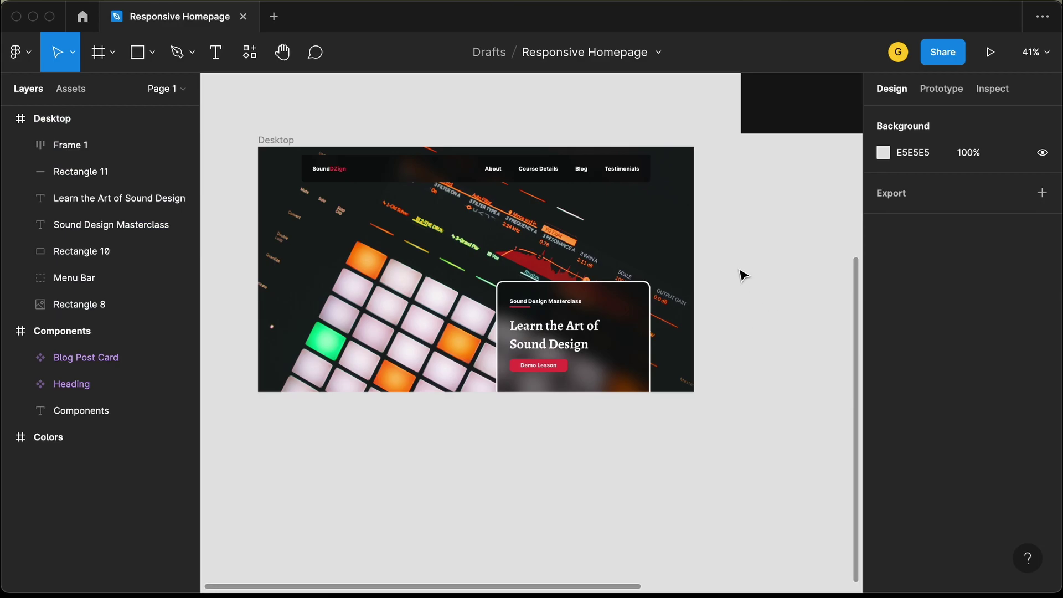
# Group the hero card's background, title, underline, headline and Demo Lesson button, and name the group Hero Text.
pyautogui.moveTo(739, 266); pyautogui.dragTo(476, 413)
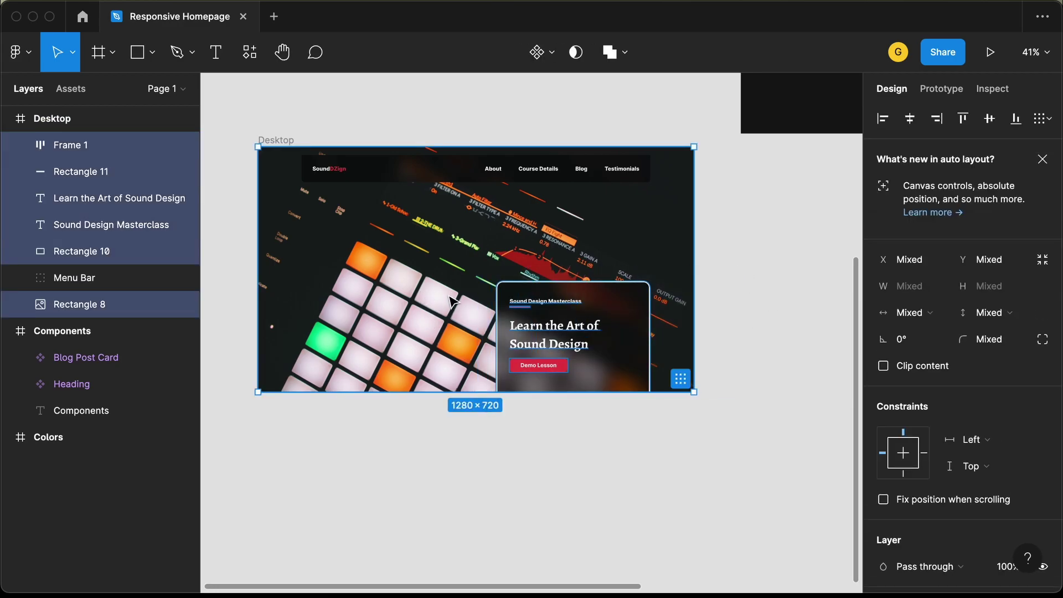
pyautogui.keyDown('shift'); pyautogui.click(368, 300); pyautogui.keyUp('shift')
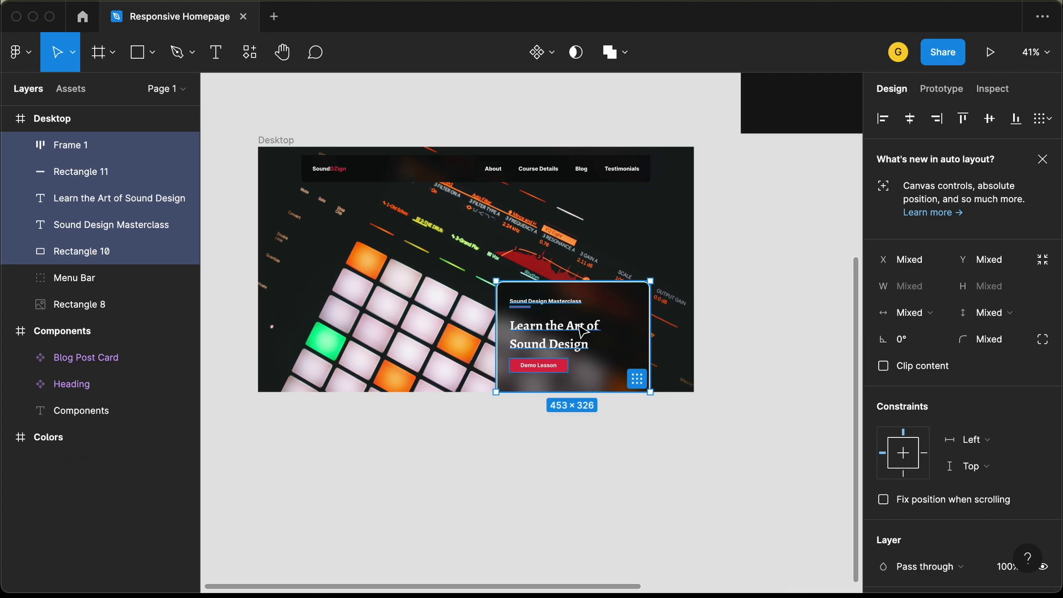
pyautogui.press('super+g')
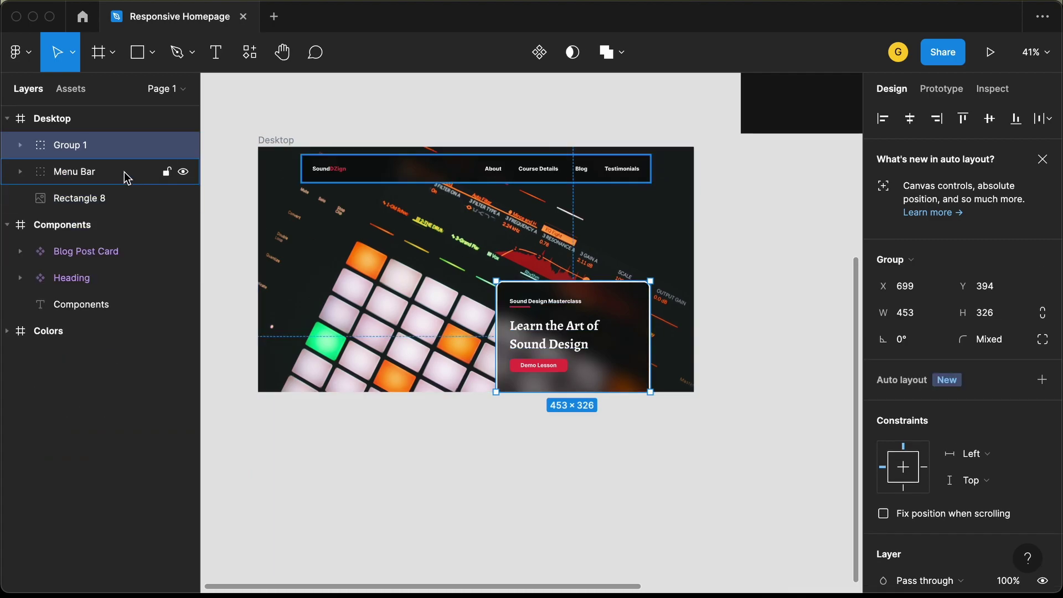
pyautogui.doubleClick(98, 146)
pyautogui.write('He')
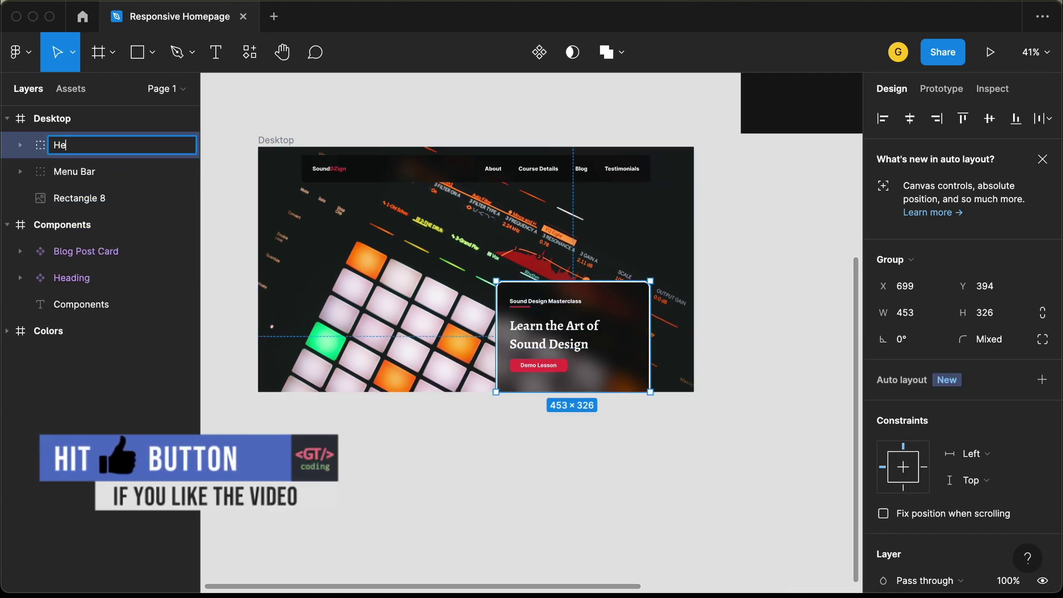
pyautogui.write('ro Text')
pyautogui.press('Return')
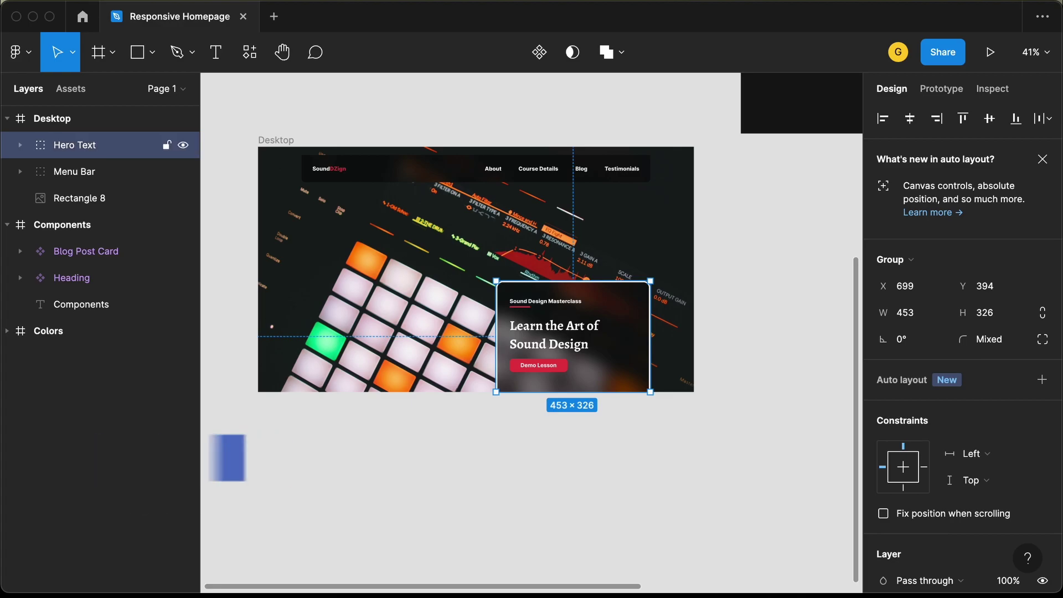
# Group the background image, Menu Bar and Hero Text together, and rename the new group as the page header.
pyautogui.click(398, 238)
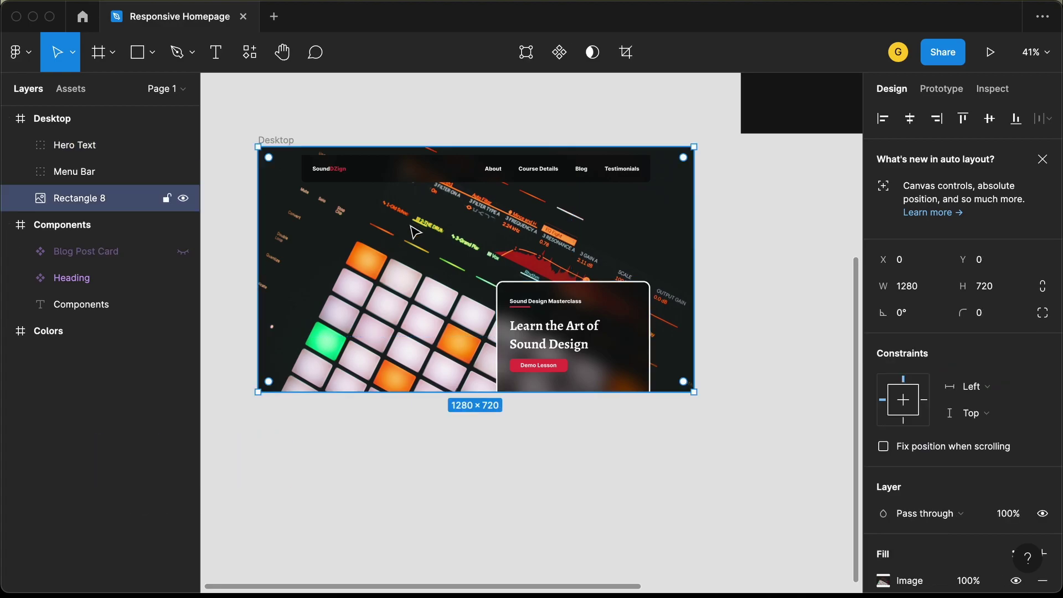
pyautogui.keyDown('shift'); pyautogui.click(394, 178); pyautogui.keyUp('shift')
pyautogui.keyDown('shift'); pyautogui.click(512, 297); pyautogui.keyUp('shift')
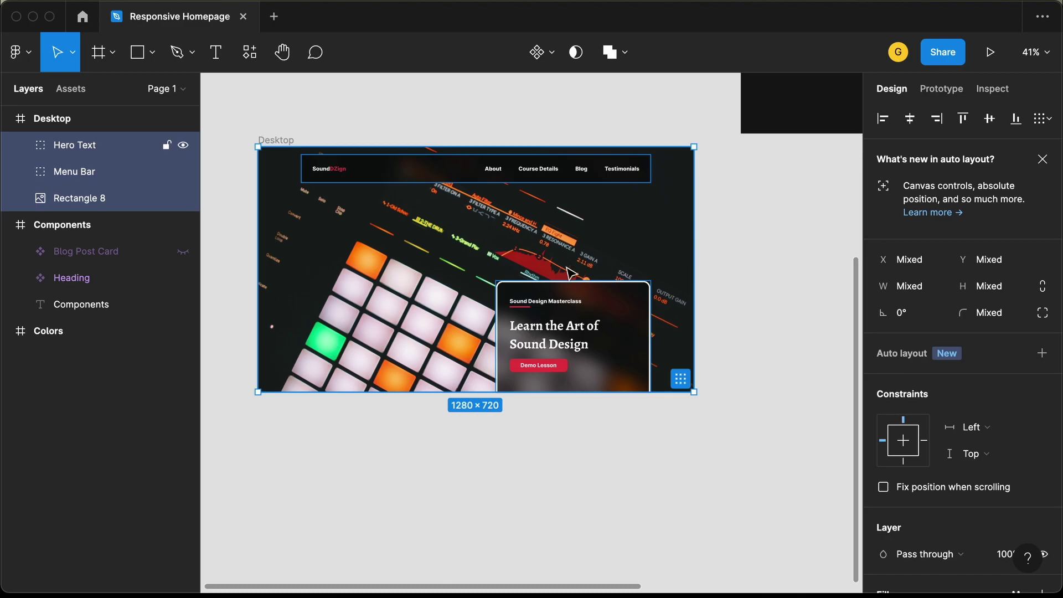
pyautogui.hotkey('ctrl', 'g')
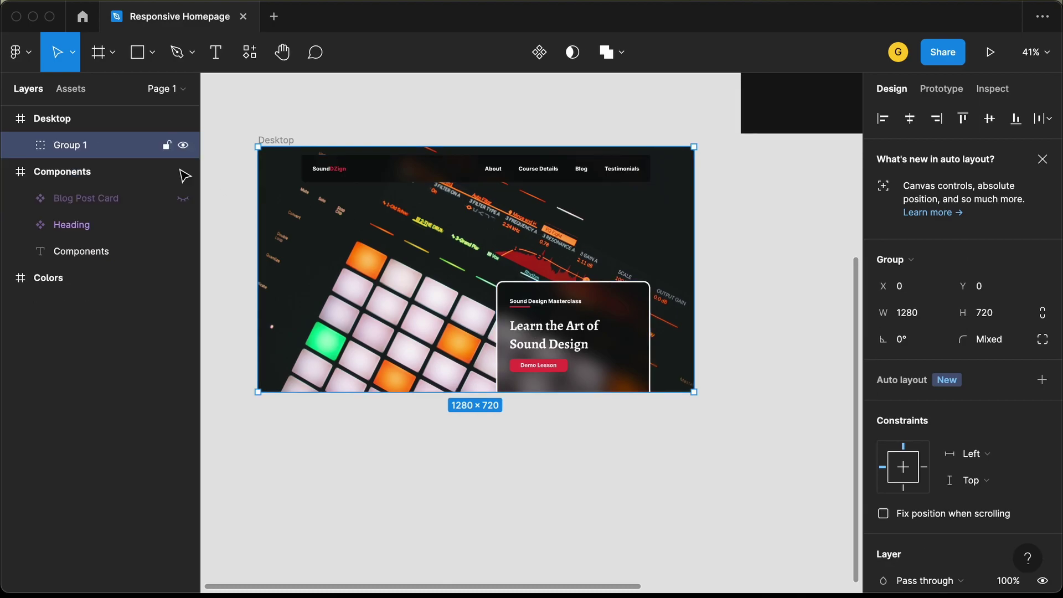
pyautogui.doubleClick(95, 148)
pyautogui.write('Heae')
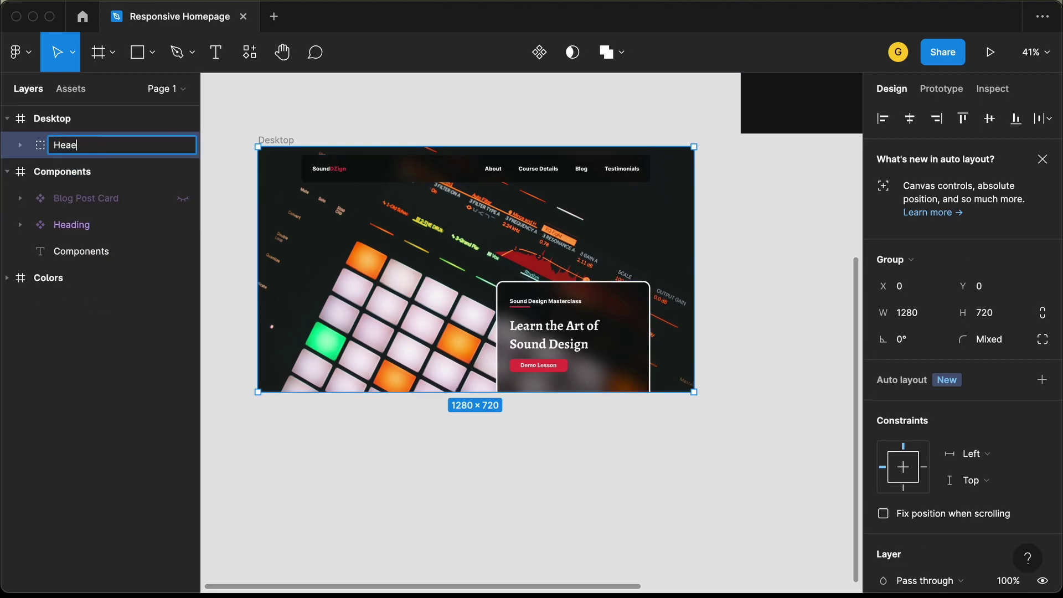
pyautogui.click(246, 253)
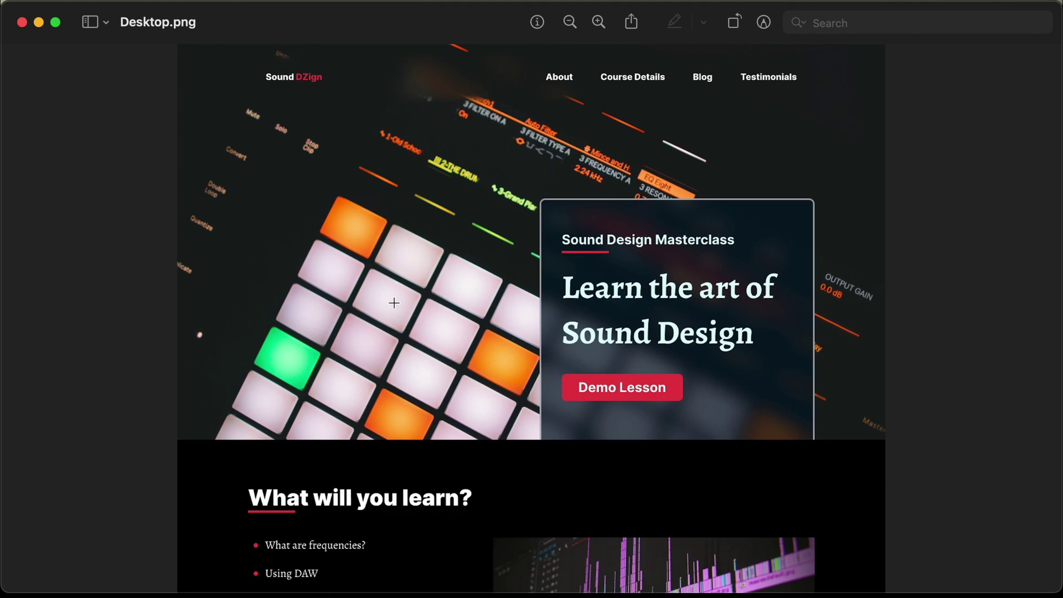
# Switch to the Desktop.png reference in the image viewer and examine the hero and the section below it.
pyautogui.scroll(-5, 390, 309)
pyautogui.scroll(5, 387, 326)
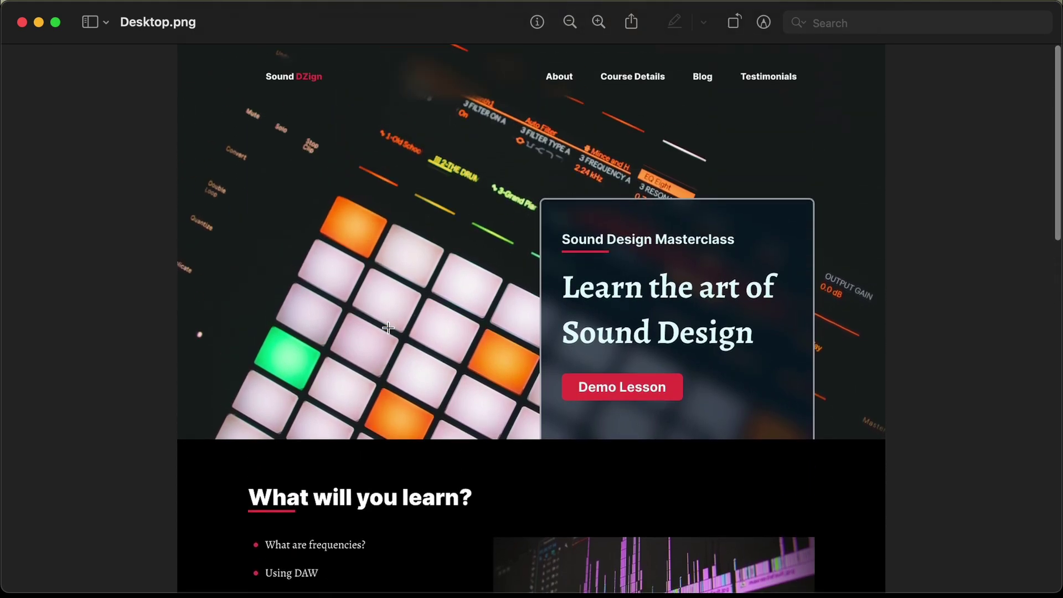